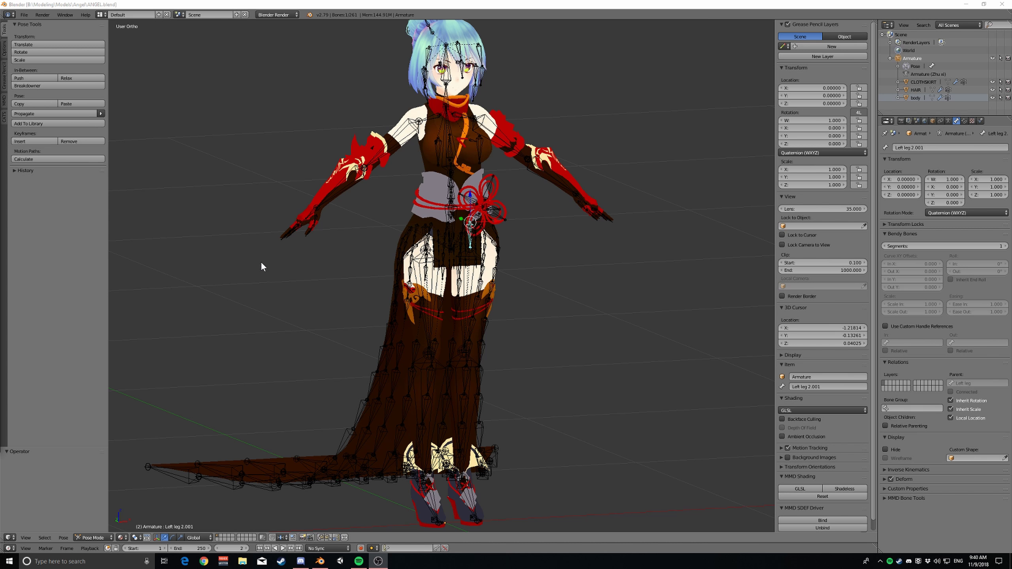
# Examine the rigged character's body, outfit and bones from head to thighs
pyautogui.moveTo(296, 240); pyautogui.dragTo(297, 249, button='middle')
pyautogui.scroll(4, 298, 249)
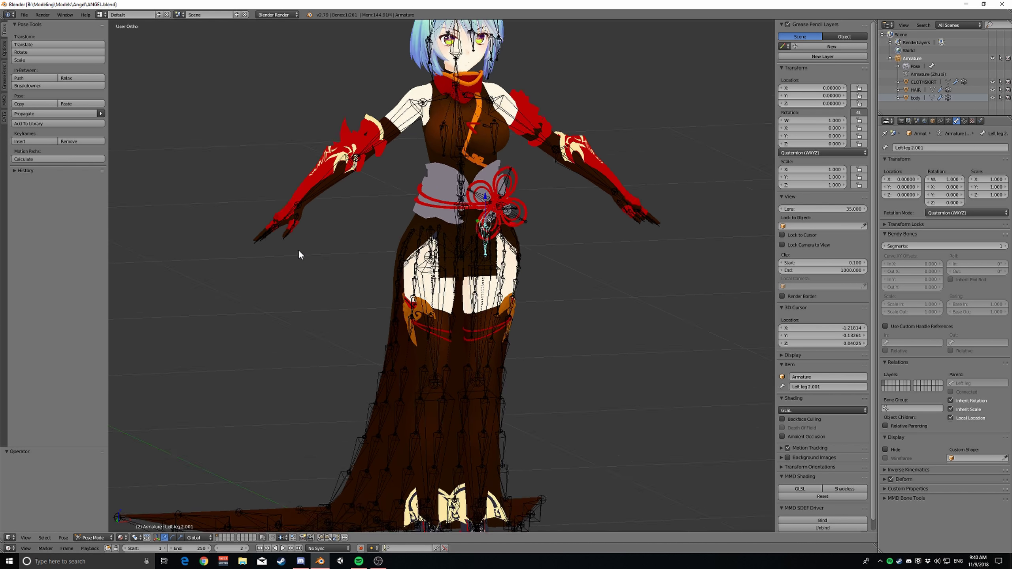
pyautogui.scroll(-4, 298, 249)
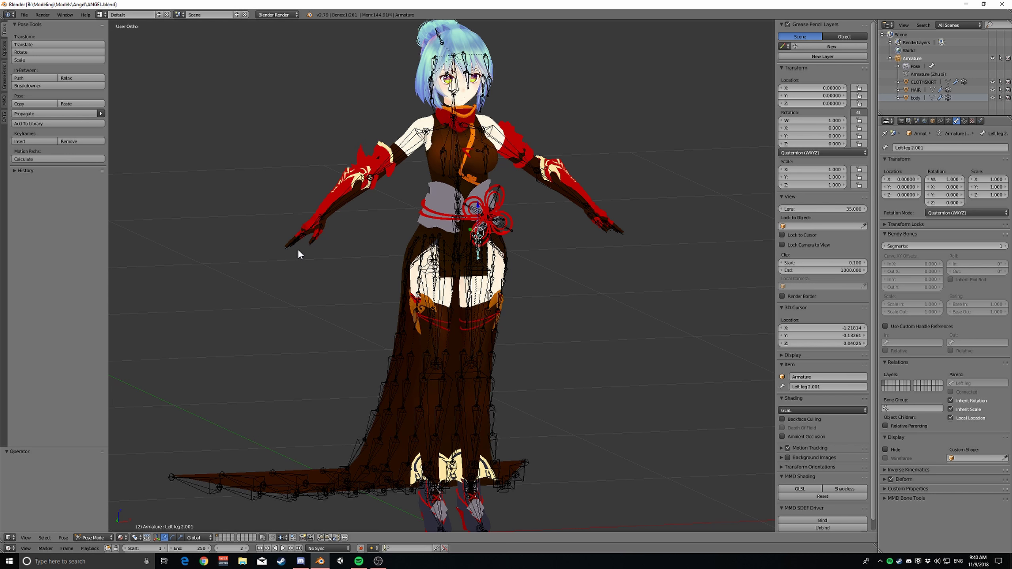
pyautogui.keyDown('shift'); pyautogui.moveTo(298, 249); pyautogui.dragTo(304, 299, button='middle'); pyautogui.keyUp('shift')
pyautogui.scroll(2, 297, 262)
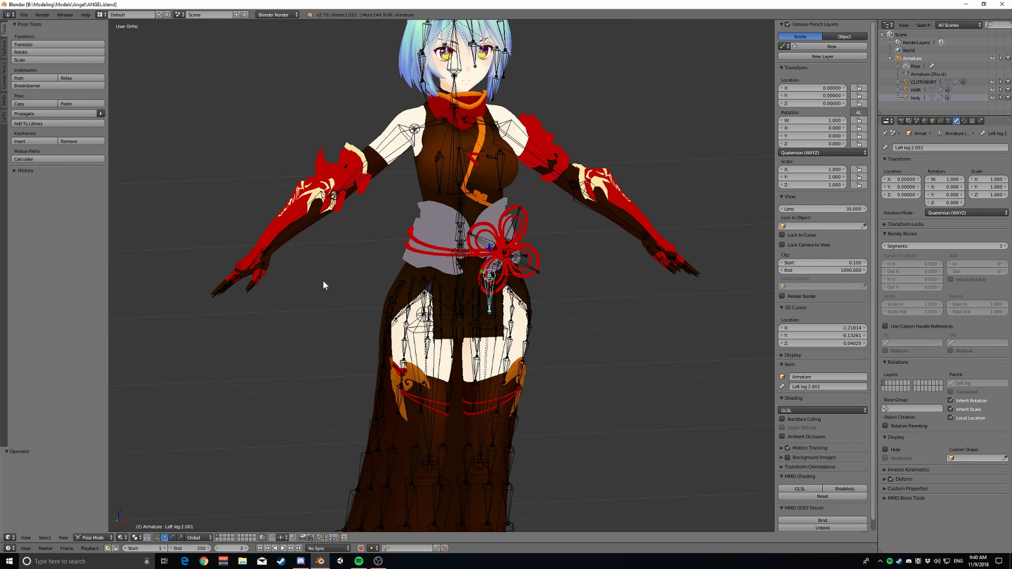
pyautogui.keyDown('shift'); pyautogui.moveTo(357, 243); pyautogui.dragTo(353, 351, button='middle'); pyautogui.keyUp('shift')
pyautogui.scroll(2, 353, 351)
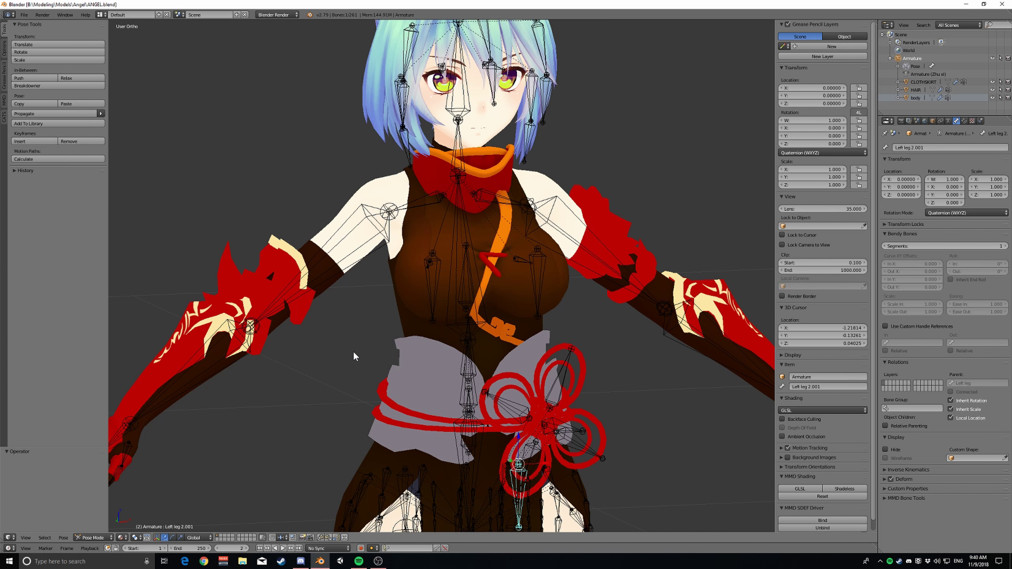
pyautogui.scroll(-4, 352, 351)
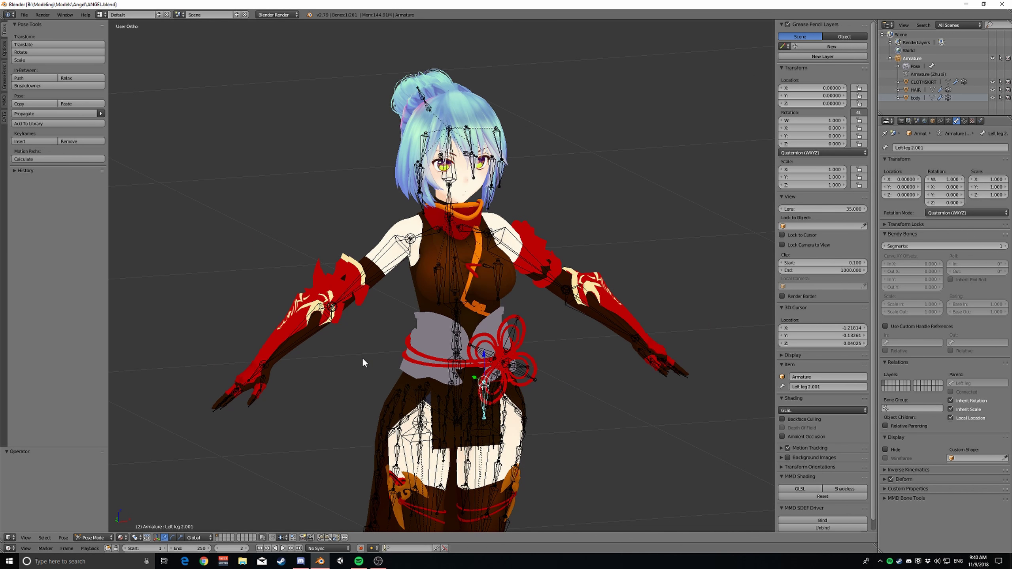
pyautogui.keyDown('shift'); pyautogui.moveTo(362, 358); pyautogui.dragTo(410, 261, button='middle'); pyautogui.keyUp('shift')
pyautogui.scroll(1, 384, 286)
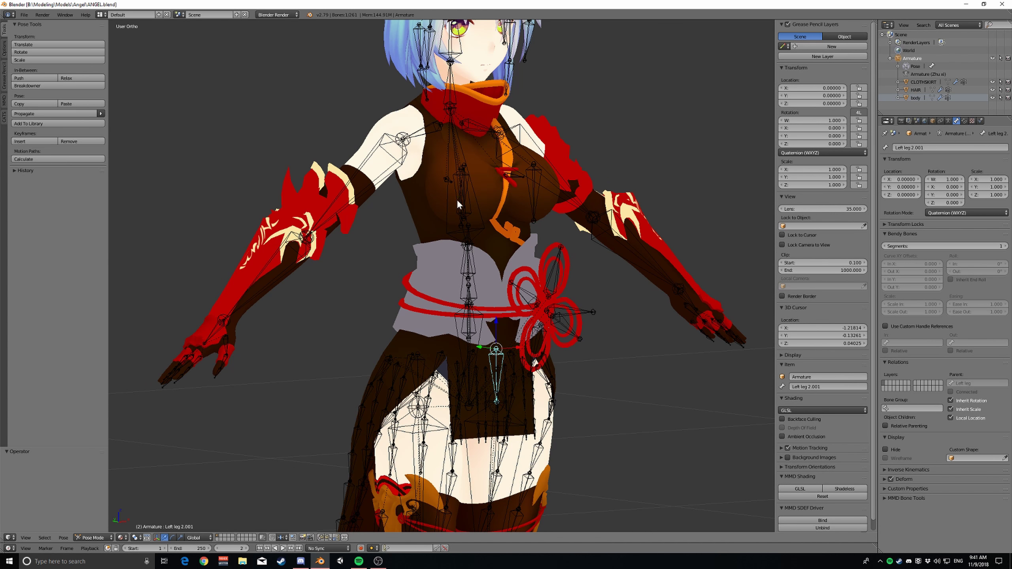
pyautogui.moveTo(466, 197); pyautogui.dragTo(456, 215, button='middle')
pyautogui.scroll(-2, 455, 215)
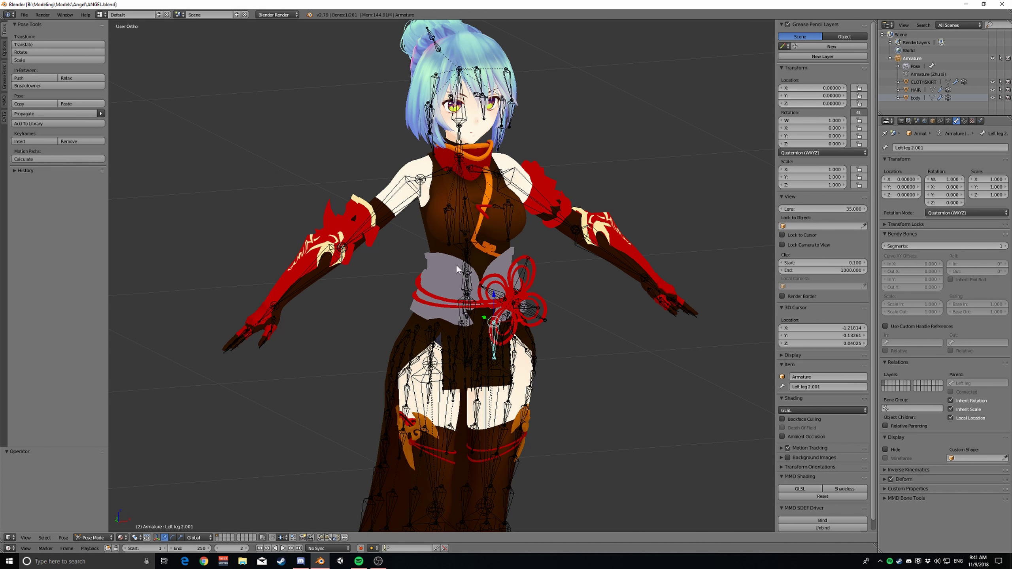
pyautogui.keyDown('shift'); pyautogui.moveTo(469, 356); pyautogui.dragTo(495, 259, button='middle'); pyautogui.keyUp('shift')
pyautogui.scroll(5, 361, 278)
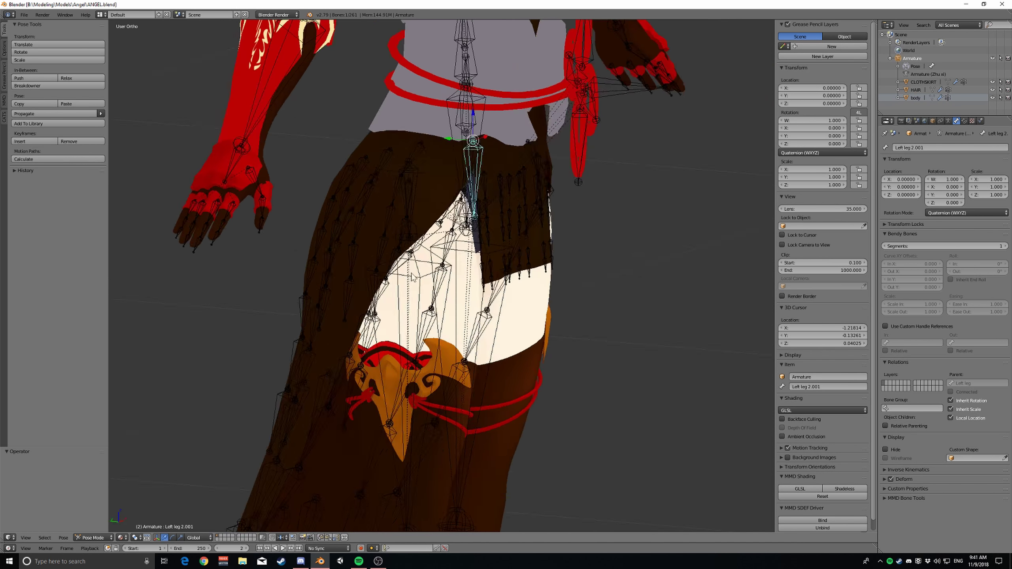
pyautogui.moveTo(412, 274); pyautogui.dragTo(389, 275, button='middle')
# Test-rotate each of the two hair bun bones in turn, cancelling each rotation
pyautogui.keyDown('shift'); pyautogui.moveTo(347, 102); pyautogui.dragTo(434, 407, button='middle'); pyautogui.keyUp('shift')
pyautogui.keyDown('shift'); pyautogui.moveTo(434, 127); pyautogui.dragTo(424, 446, button='middle'); pyautogui.keyUp('shift')
pyautogui.moveTo(360, 215); pyautogui.dragTo(401, 291, button='middle')
pyautogui.scroll(2, 436, 291)
pyautogui.rightClick(461, 284)
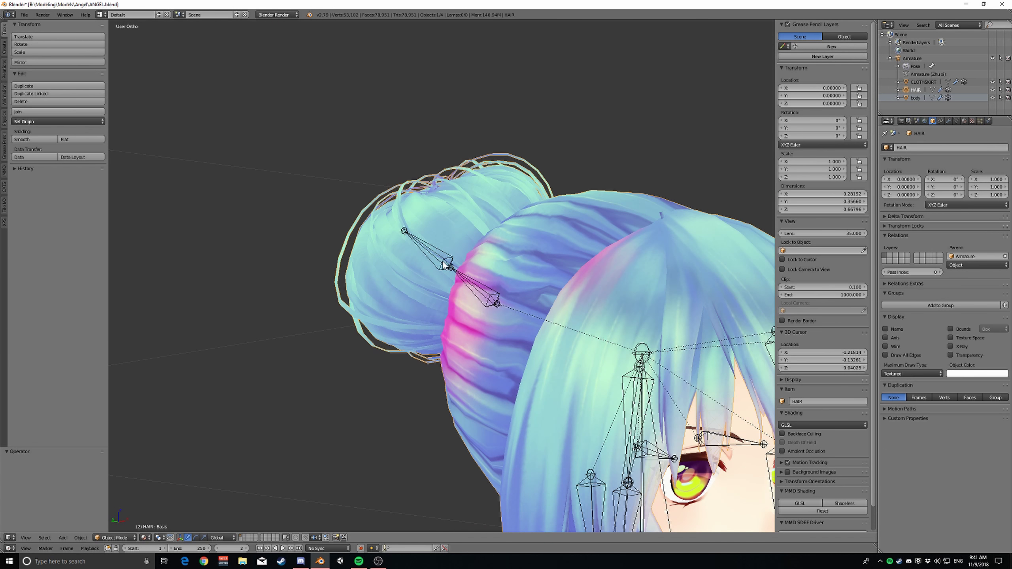
pyautogui.rightClick(458, 281)
pyautogui.scroll(-4, 415, 345)
pyautogui.press('r')
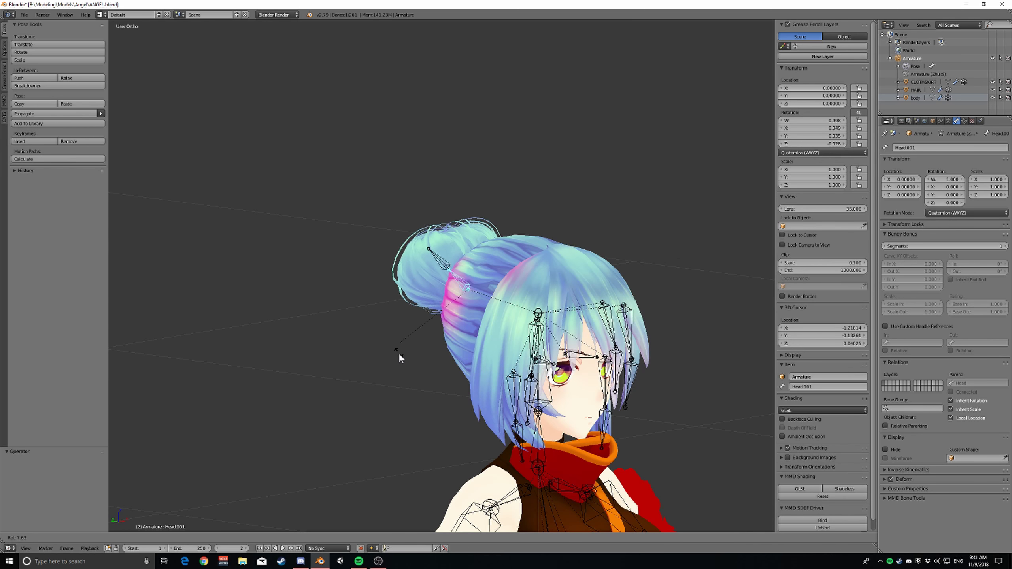
pyautogui.rightClick(396, 358)
pyautogui.rightClick(437, 261)
pyautogui.press('r')
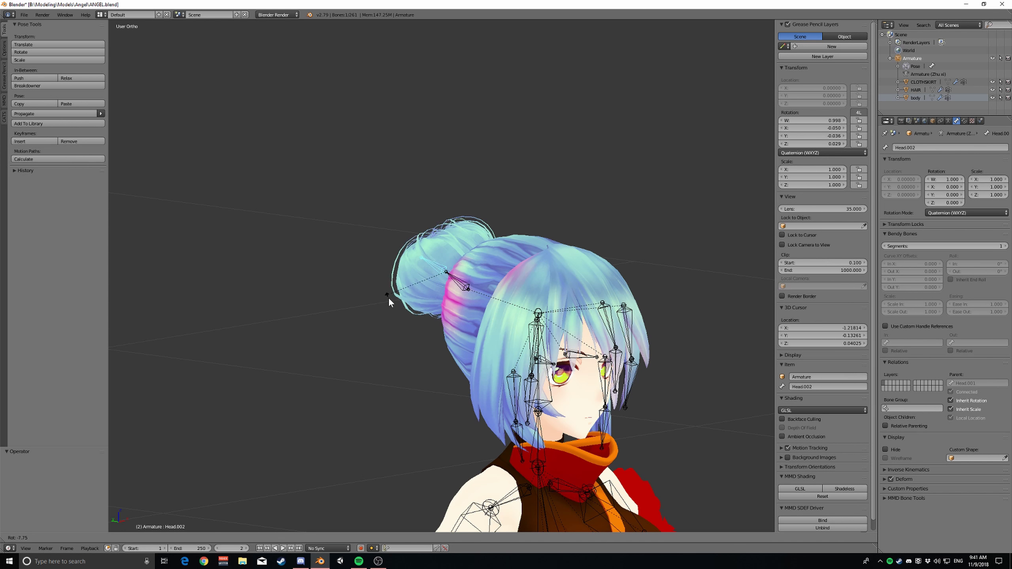
pyautogui.rightClick(395, 279)
# Examine the bones around the character's upper body, arms and skirt
pyautogui.scroll(-1, 413, 232)
pyautogui.keyDown('shift'); pyautogui.moveTo(524, 397); pyautogui.dragTo(504, 268, button='middle'); pyautogui.keyUp('shift')
pyautogui.moveTo(518, 367); pyautogui.dragTo(490, 373, button='middle')
pyautogui.keyDown('shift'); pyautogui.moveTo(488, 448); pyautogui.dragTo(474, 305, button='middle'); pyautogui.keyUp('shift')
pyautogui.scroll(-2, 474, 305)
pyautogui.keyDown('shift'); pyautogui.moveTo(469, 363); pyautogui.dragTo(467, 412, button='middle'); pyautogui.keyUp('shift')
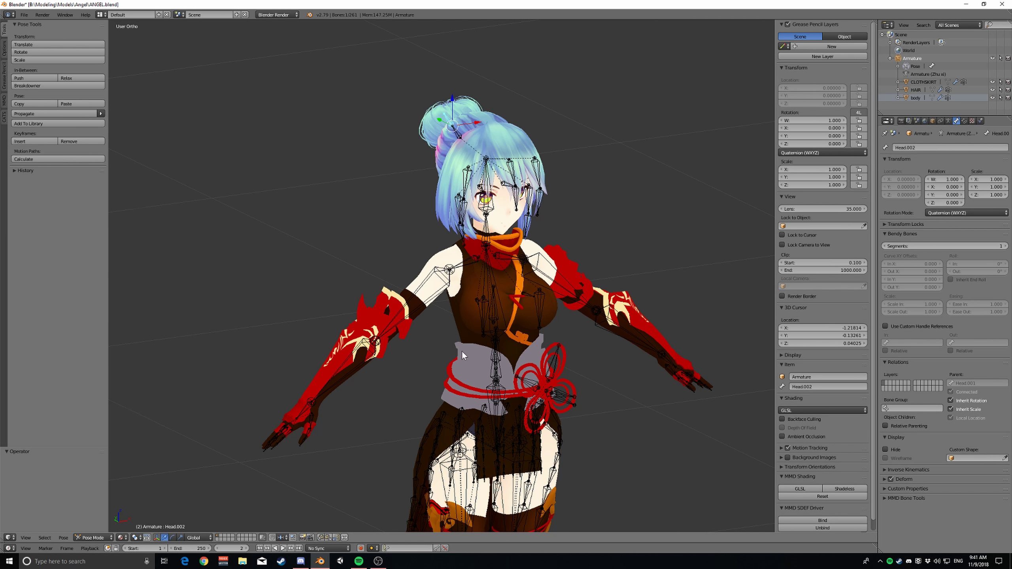
pyautogui.scroll(1, 454, 145)
pyautogui.keyDown('shift'); pyautogui.scroll(-5, 462, 188); pyautogui.keyUp('shift')
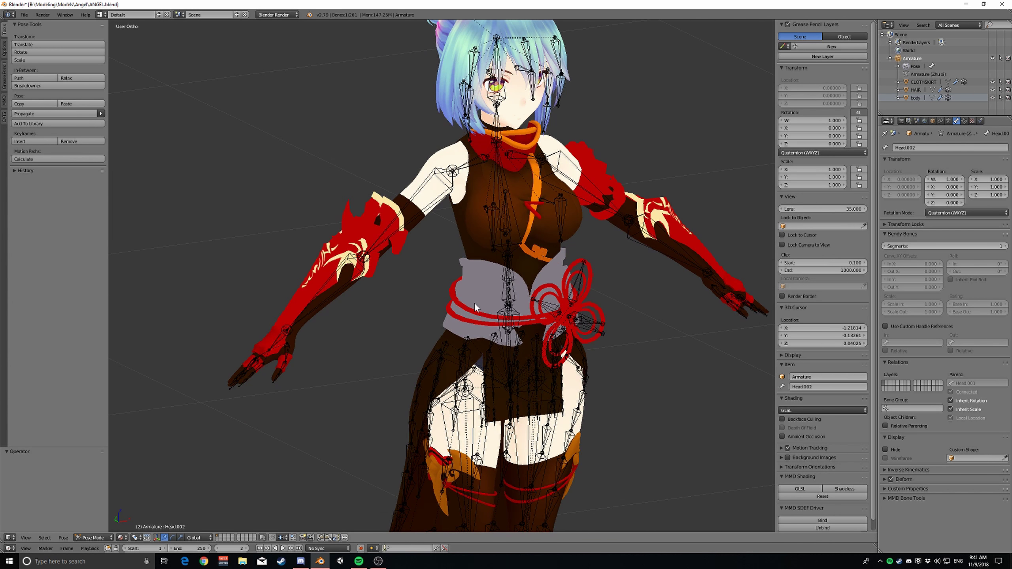
# Switch the armature to Edit Mode and delete both hair bun bones
pyautogui.keyDown('shift'); pyautogui.moveTo(465, 188); pyautogui.dragTo(463, 345, button='middle'); pyautogui.keyUp('shift')
pyautogui.keyDown('shift'); pyautogui.moveTo(432, 142); pyautogui.dragTo(447, 205, button='middle'); pyautogui.keyUp('shift')
pyautogui.scroll(3, 432, 215)
pyautogui.keyDown('shift'); pyautogui.moveTo(447, 205); pyautogui.dragTo(490, 377, button='middle'); pyautogui.keyUp('shift')
pyautogui.press('Tab')
pyautogui.rightClick(484, 247)
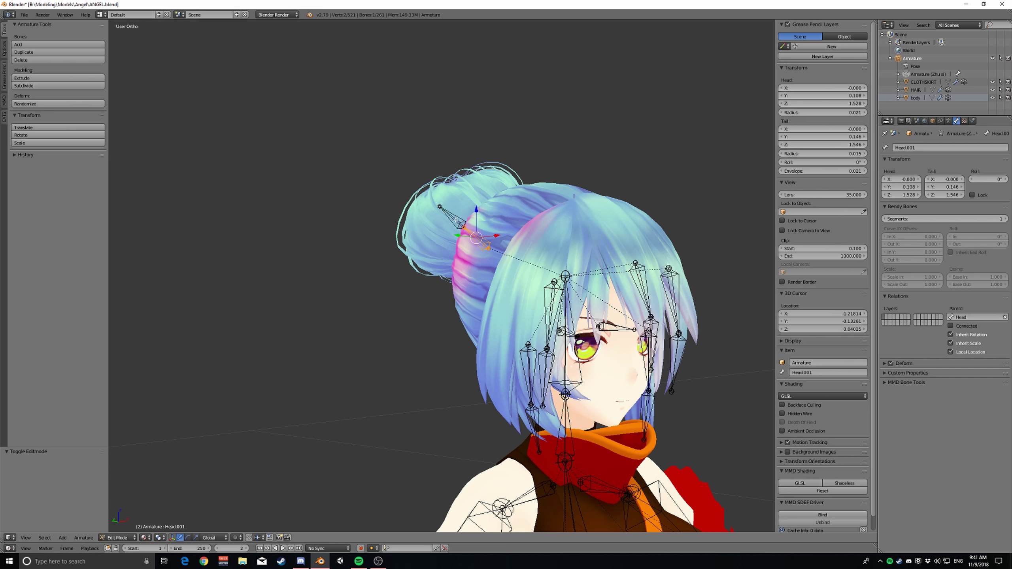
pyautogui.press('x')
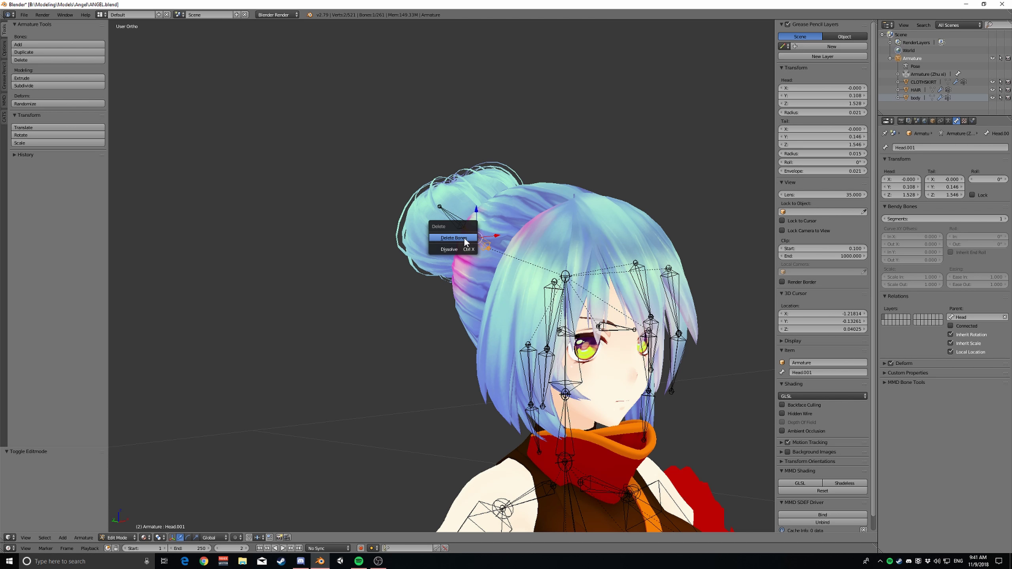
pyautogui.click(458, 225)
pyautogui.rightClick(458, 225)
pyautogui.press('x')
pyautogui.click(459, 225)
# Extrude a new bone from the tip of the Head bone about 0.093 along the global Y axis towards the bun
pyautogui.moveTo(459, 225); pyautogui.dragTo(418, 229, button='middle')
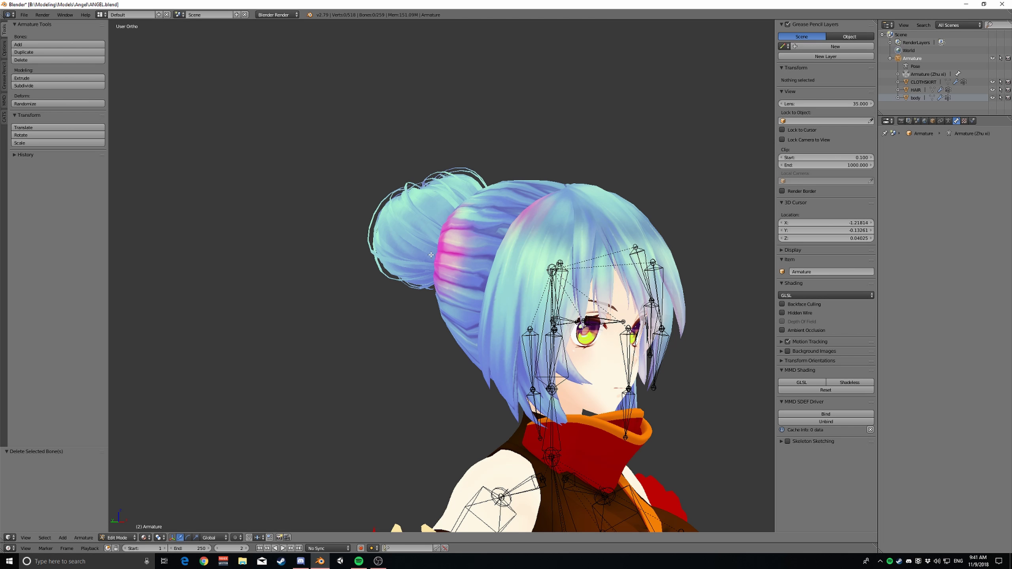
pyautogui.moveTo(431, 254); pyautogui.dragTo(431, 258, button='middle')
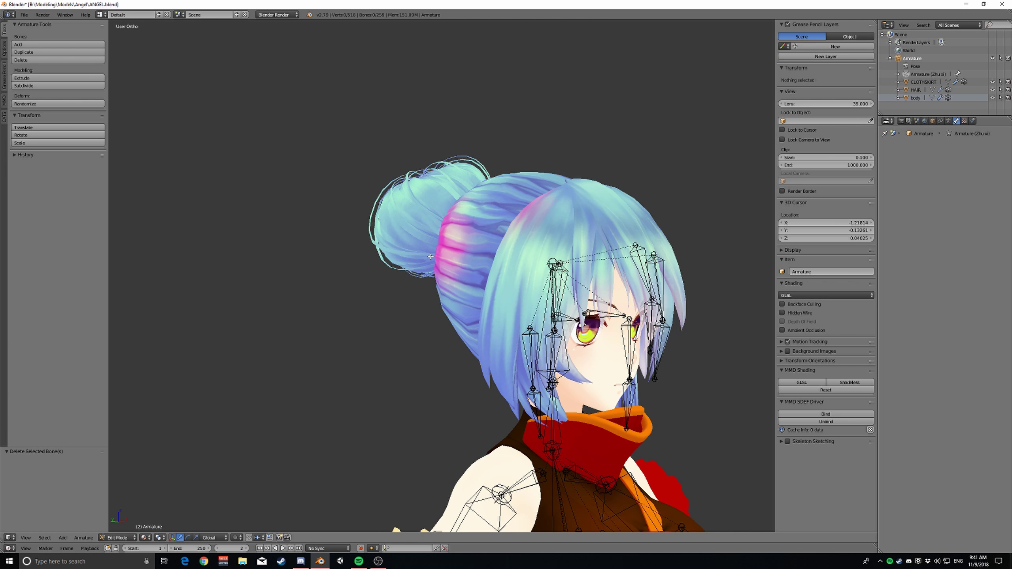
pyautogui.moveTo(480, 284); pyautogui.dragTo(527, 266, button='middle')
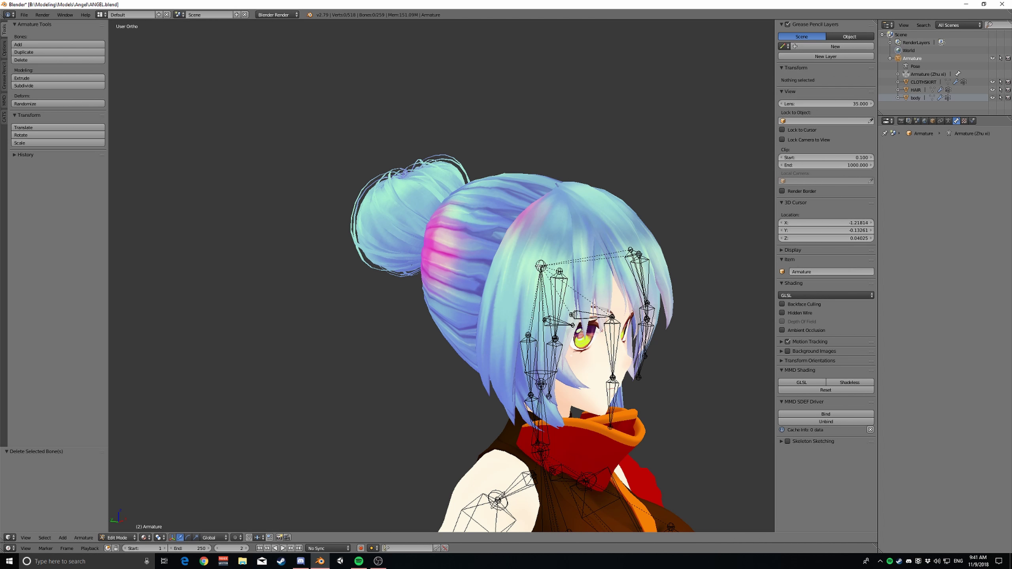
pyautogui.rightClick(540, 265)
pyautogui.moveTo(431, 319); pyautogui.dragTo(417, 318, button='middle')
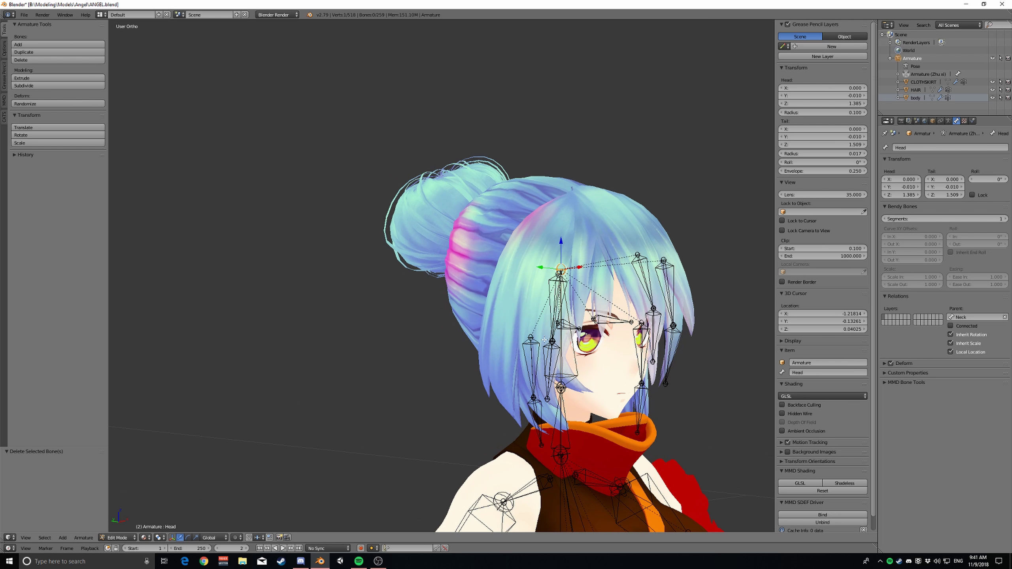
pyautogui.rightClick(562, 386)
pyautogui.rightClick(574, 372)
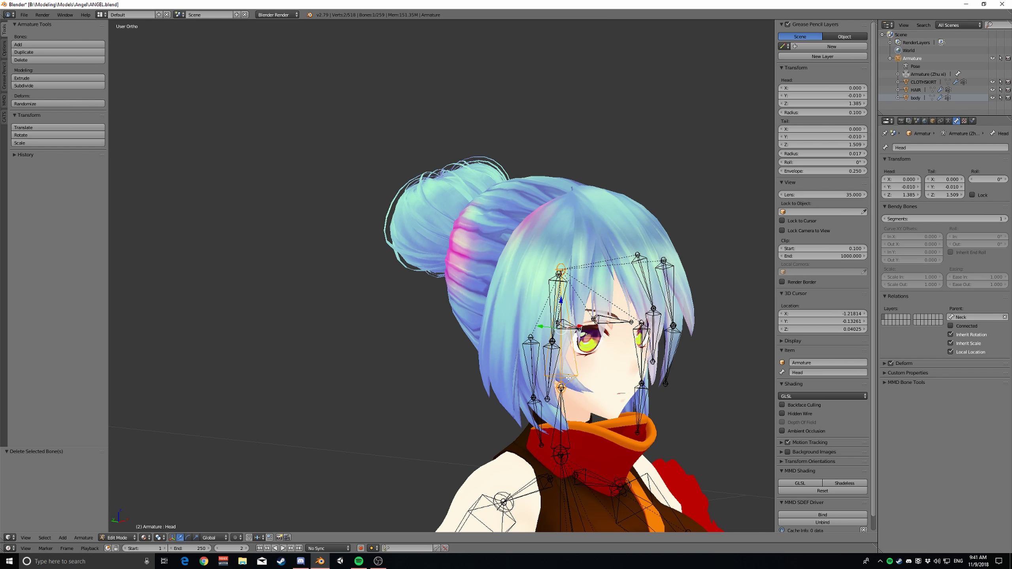
pyautogui.rightClick(560, 272)
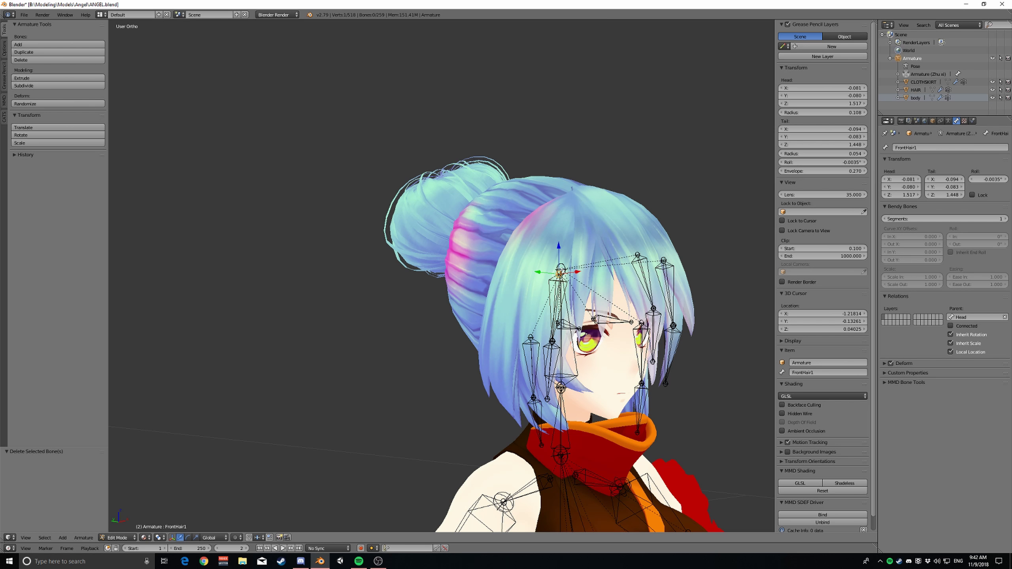
pyautogui.rightClick(561, 269)
pyautogui.rightClick(557, 303)
pyautogui.moveTo(536, 291); pyautogui.dragTo(571, 299, button='middle')
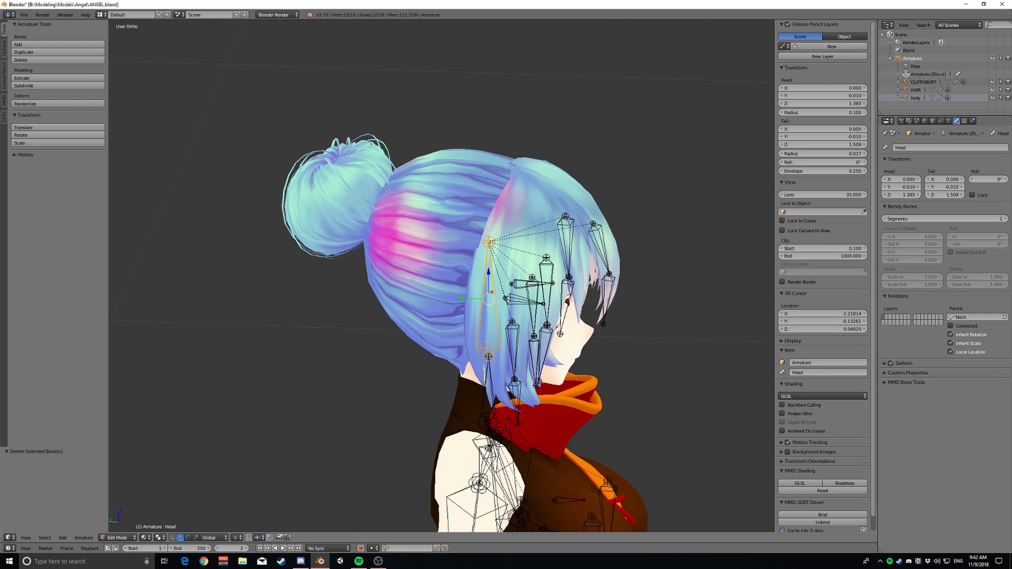
pyautogui.press('e')
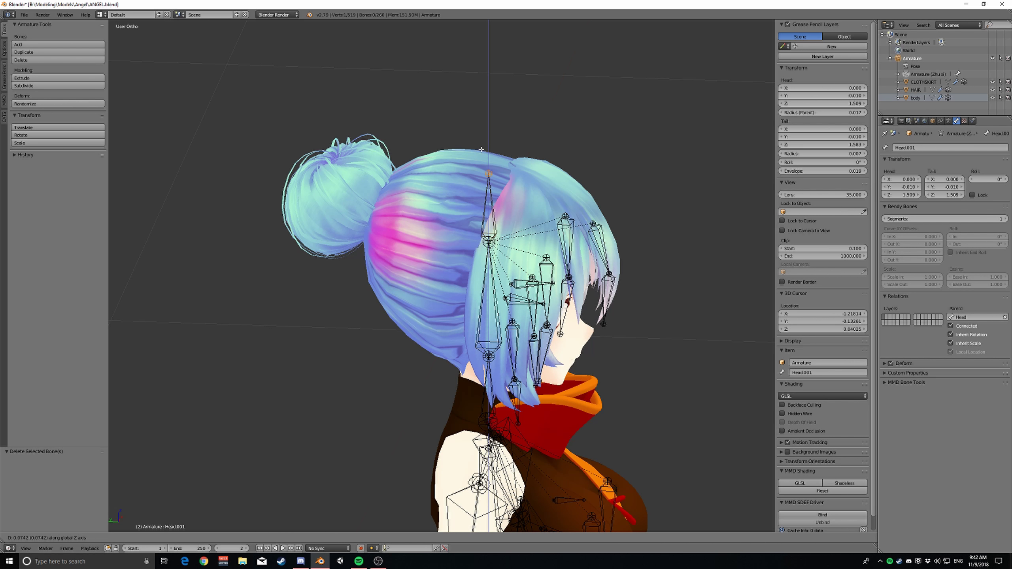
pyautogui.press('z')
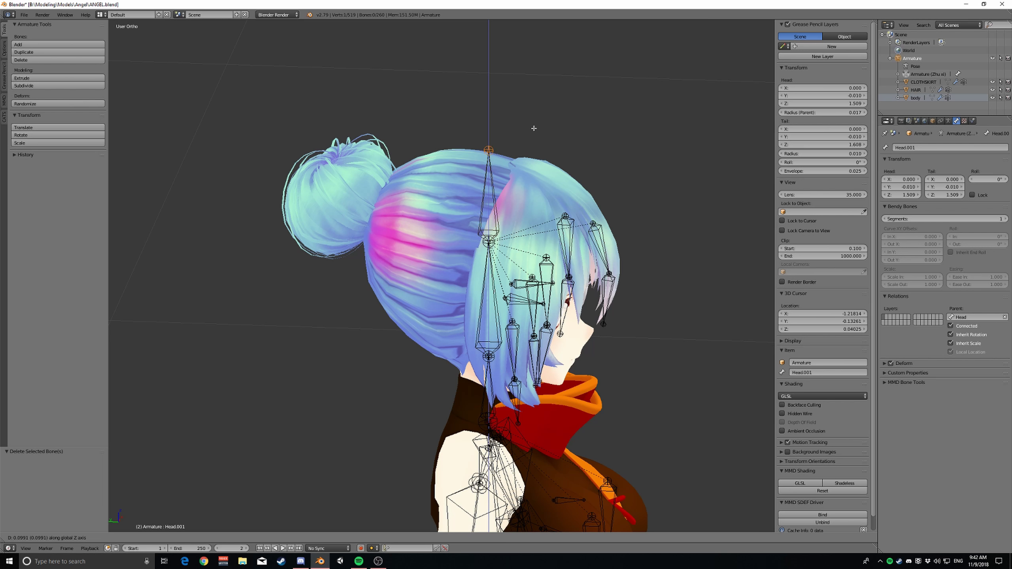
pyautogui.press('y')
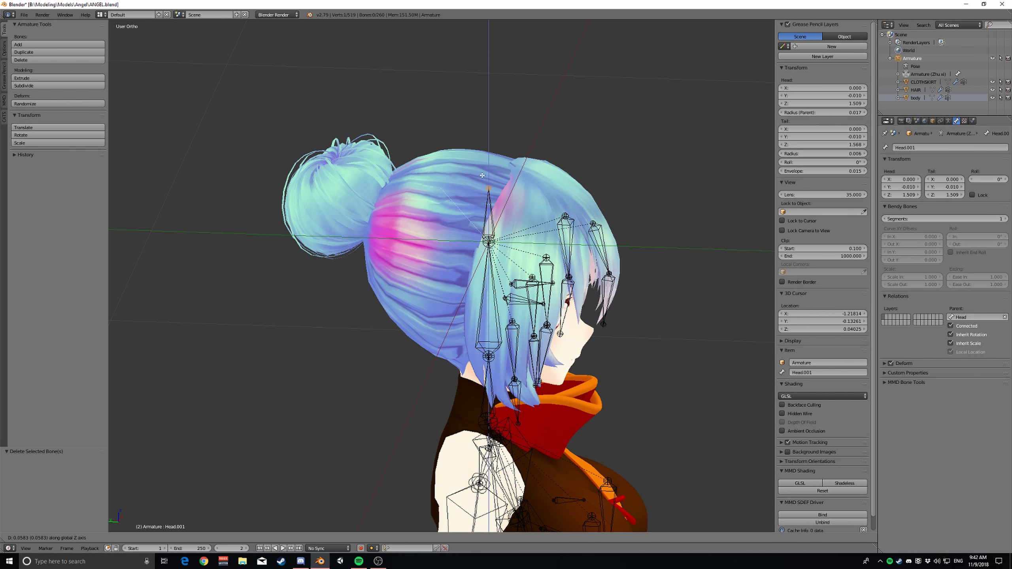
pyautogui.press('z')
pyautogui.press('z')
pyautogui.press('z')
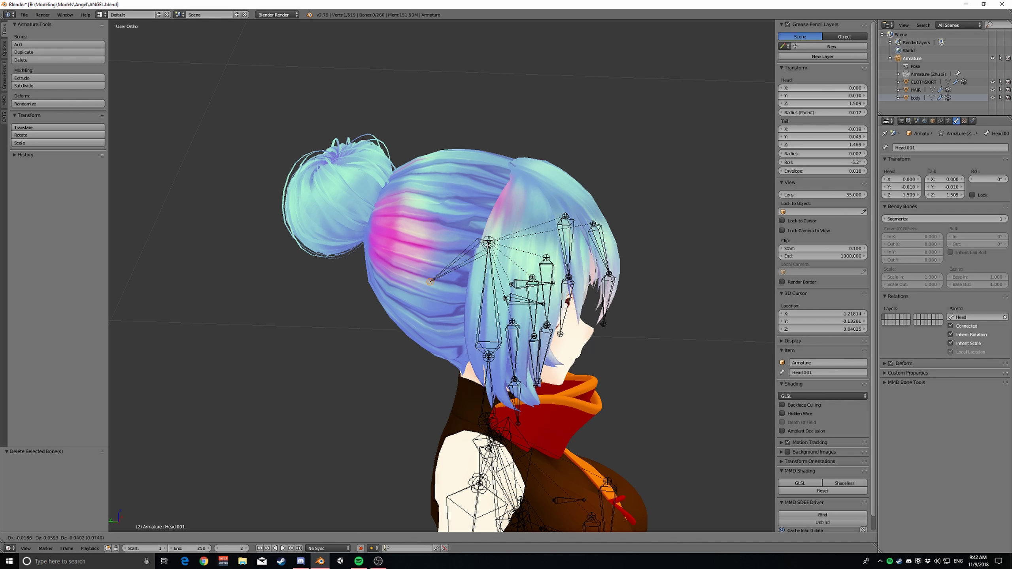
pyautogui.press('y')
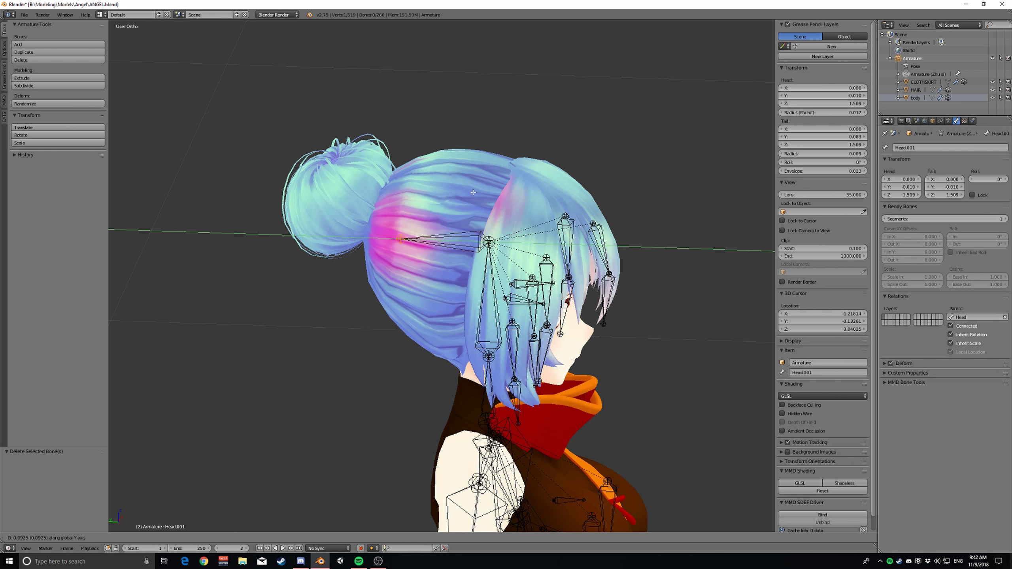
pyautogui.click(441, 196)
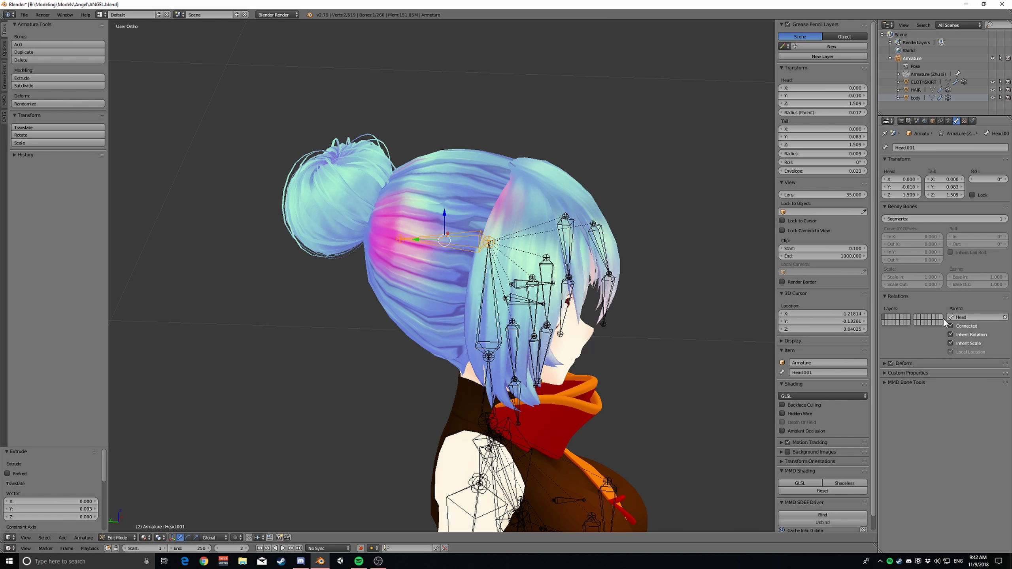
# Disconnect the new bone from the Head bone while keeping Head as its parent
pyautogui.click(950, 326)
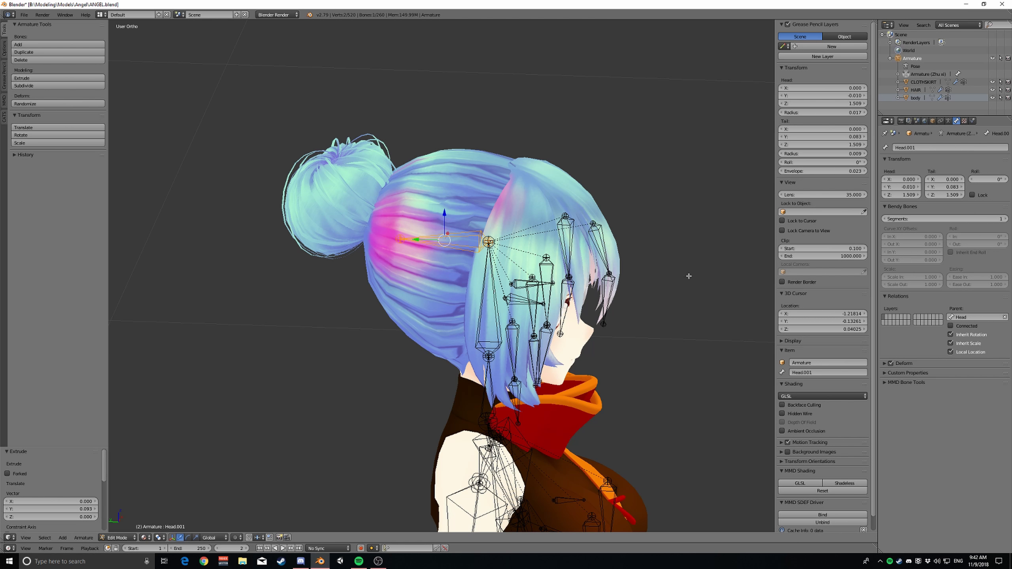
pyautogui.click(950, 325)
pyautogui.click(950, 326)
pyautogui.press('g')
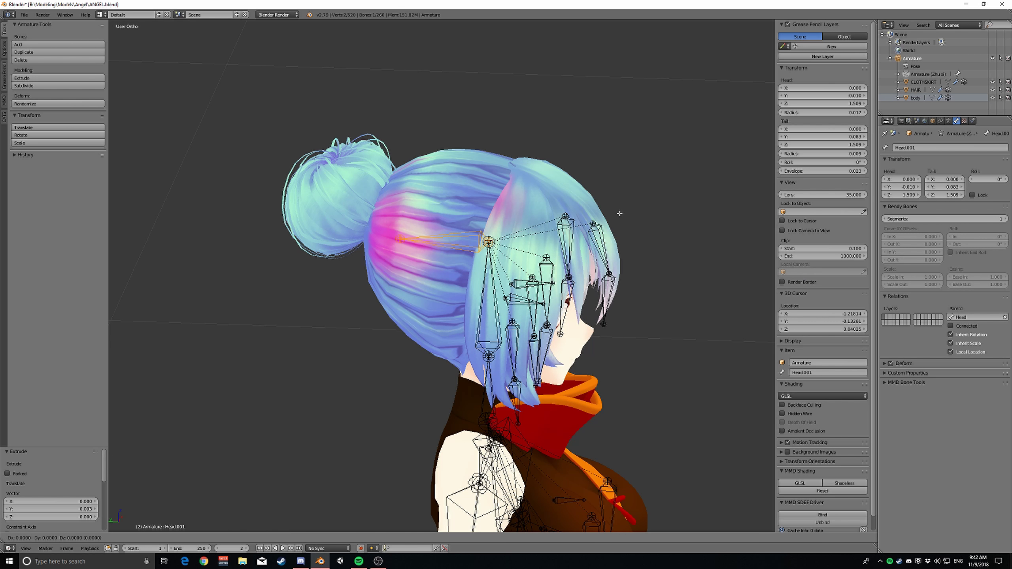
pyautogui.rightClick(626, 244)
pyautogui.moveTo(593, 214)
pyautogui.mouseDown(button='middle')
pyautogui.moveTo(625, 213)
pyautogui.moveTo(603, 220)
pyautogui.mouseUp(button='middle')
pyautogui.press('g')
pyautogui.press('Escape')
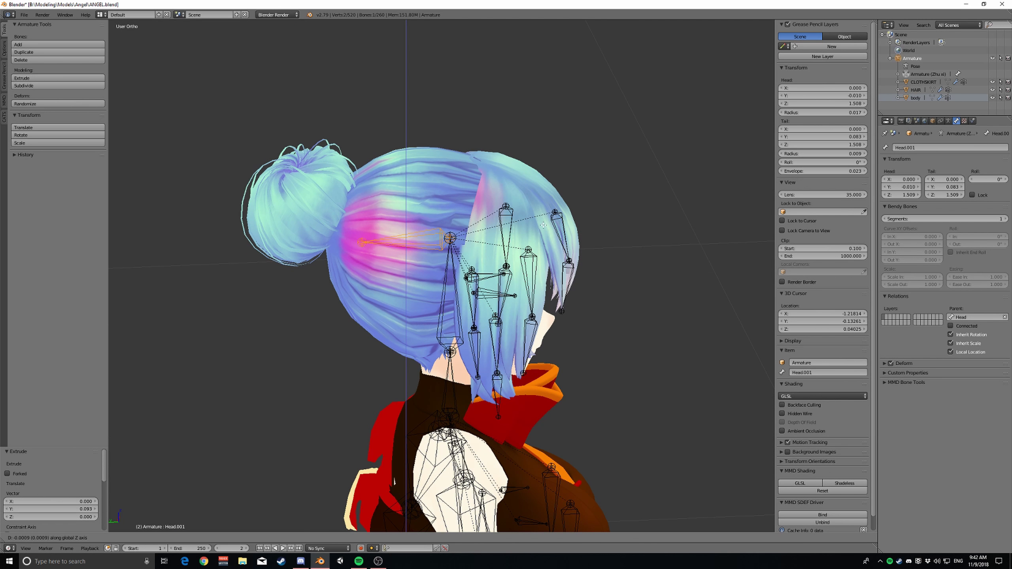
# Move the detached bone about 0.106 along the global Y axis to the base of the hair bun
pyautogui.press('g')
pyautogui.press('y')
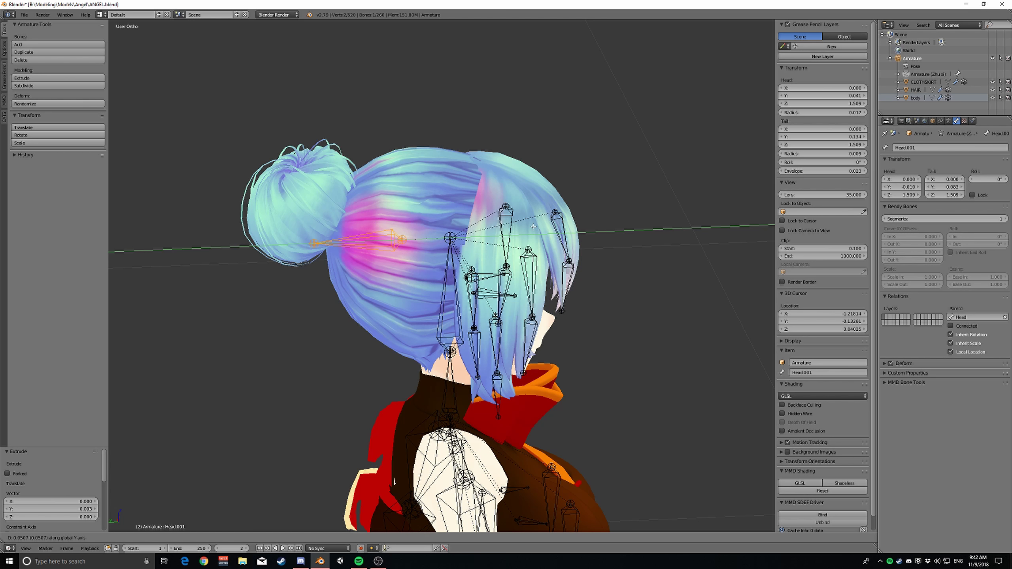
pyautogui.click(530, 234)
# Raise the bun bone's tail joint about 0.045 along the global Z axis
pyautogui.moveTo(529, 234); pyautogui.dragTo(594, 250, button='middle')
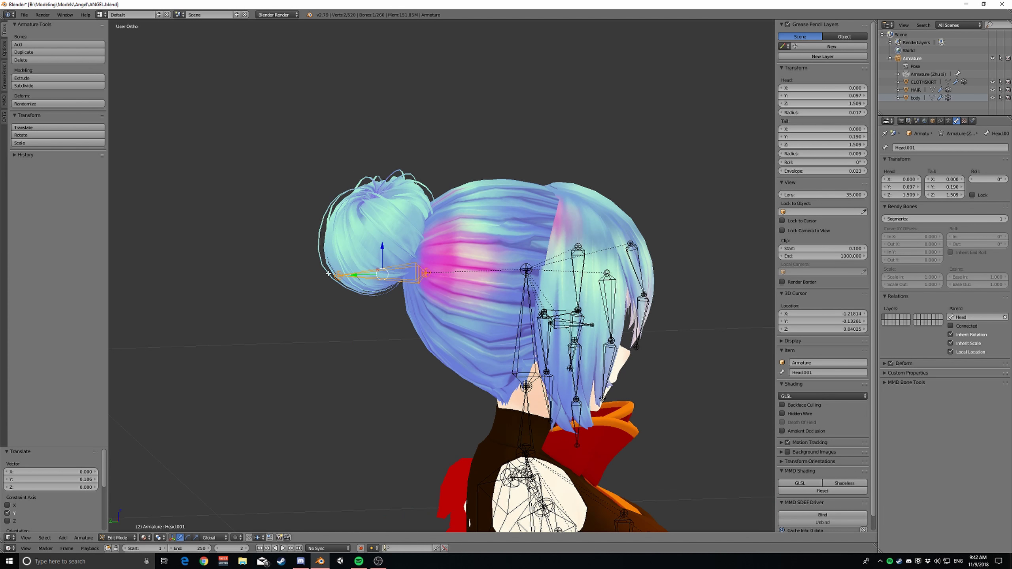
pyautogui.rightClick(336, 276)
pyautogui.press('g')
pyautogui.press('z')
pyautogui.click(339, 233)
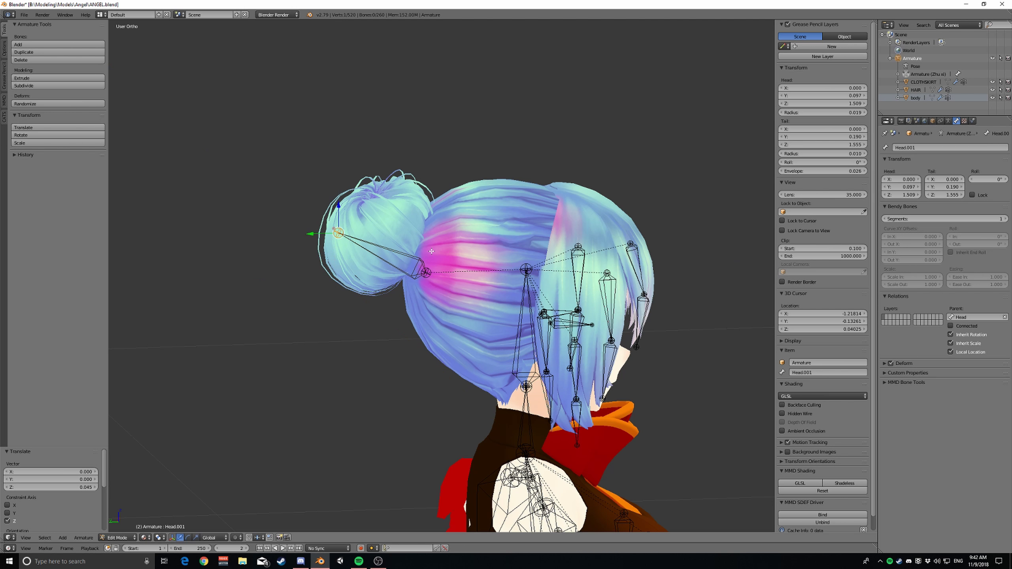
# Move the bun bone's head joint to about Y 0.106, Z 1.536 at the base of the bun, refining it in the right orthographic view
pyautogui.rightClick(425, 273)
pyautogui.press('g')
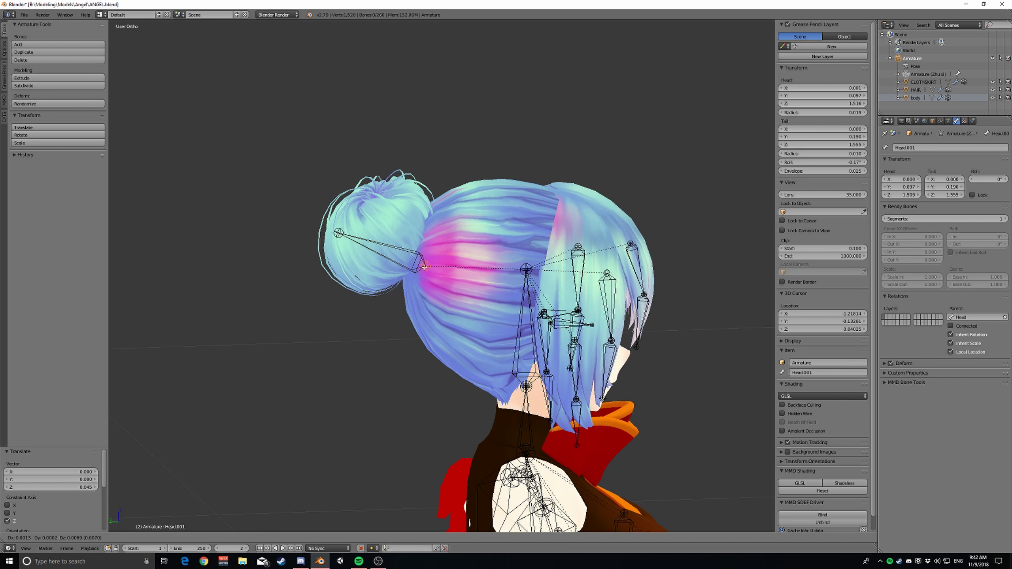
pyautogui.click(420, 257)
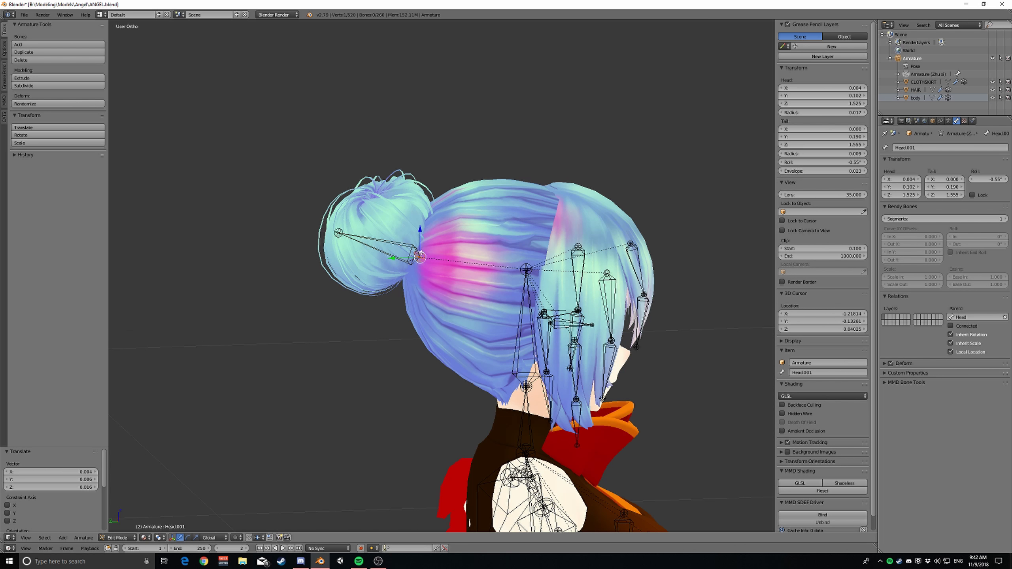
pyautogui.press('KP_3')
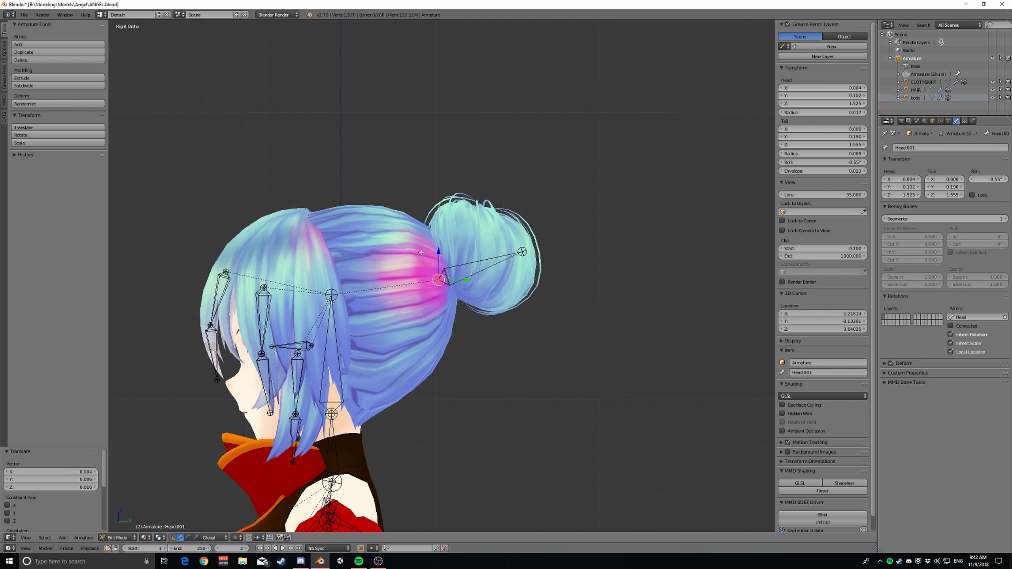
pyautogui.scroll(4, 514, 280)
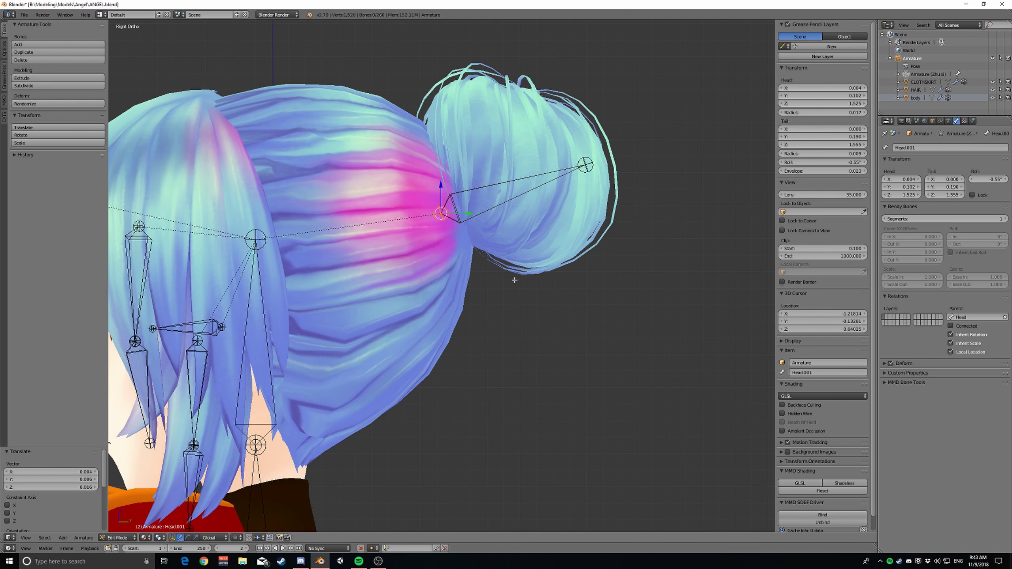
pyautogui.keyDown('shift'); pyautogui.moveTo(549, 267); pyautogui.dragTo(515, 304, button='middle'); pyautogui.keyUp('shift')
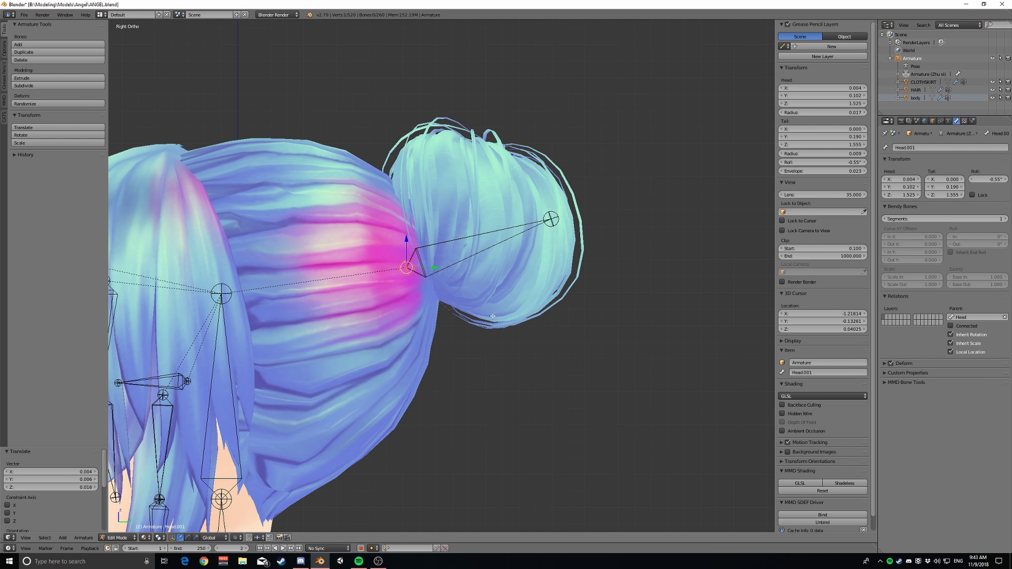
pyautogui.press('g')
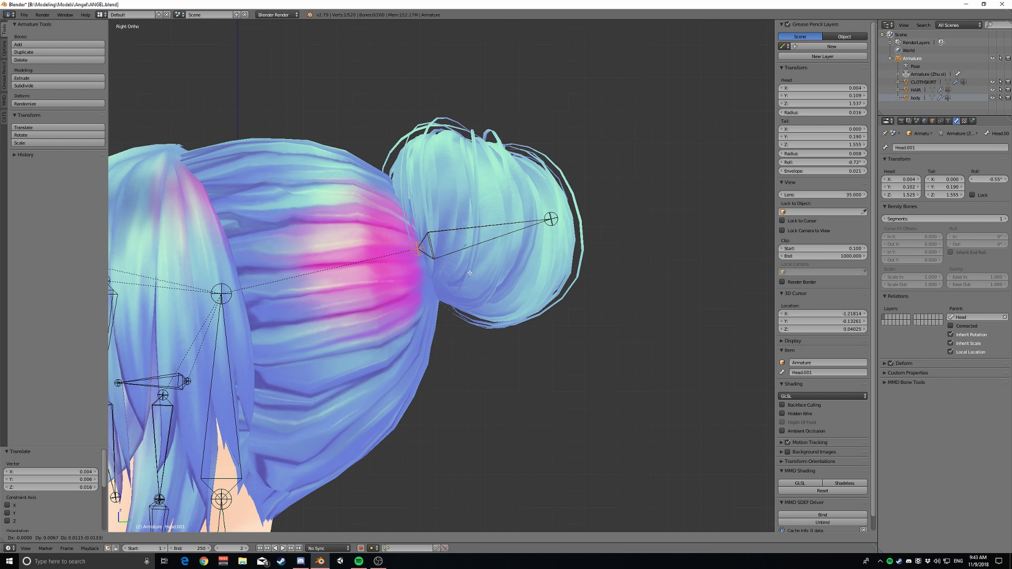
pyautogui.click(466, 273)
# Raise the bun bone's tail joint about 0.023 along the global Z axis
pyautogui.rightClick(551, 218)
pyautogui.press('g')
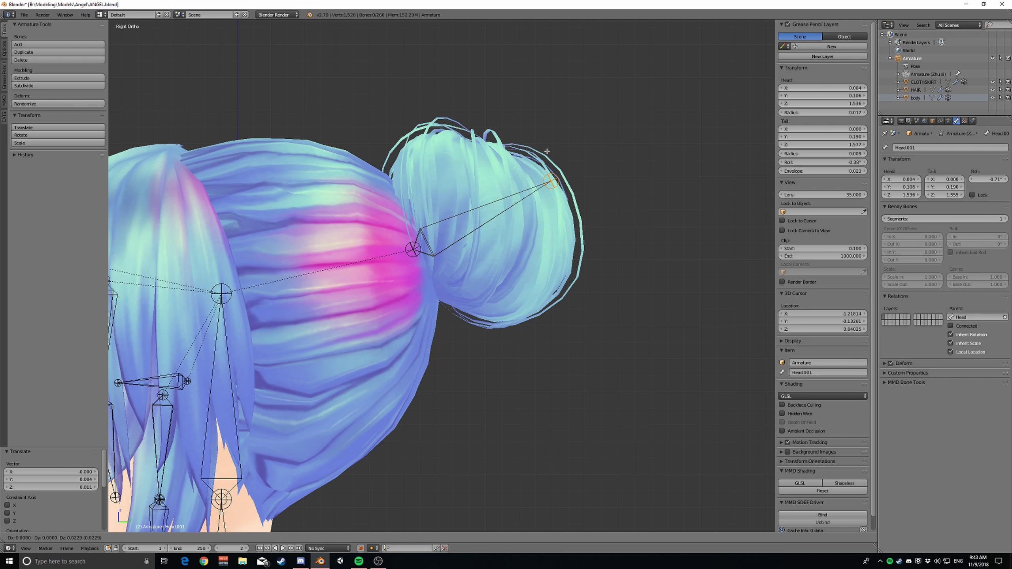
pyautogui.click(547, 151)
# Fine-tune the bun bone's ends, placing its head at about Y 0.101, Z 1.538 and its tail at about Y 0.191, Z 1.576
pyautogui.rightClick(414, 249)
pyautogui.press('g')
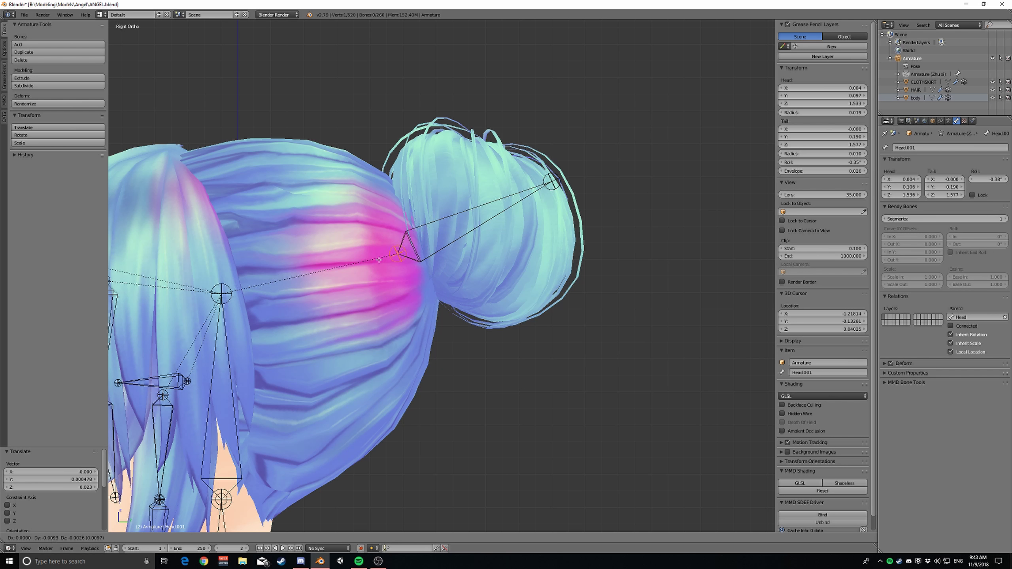
pyautogui.click(385, 253)
pyautogui.rightClick(553, 183)
pyautogui.press('g')
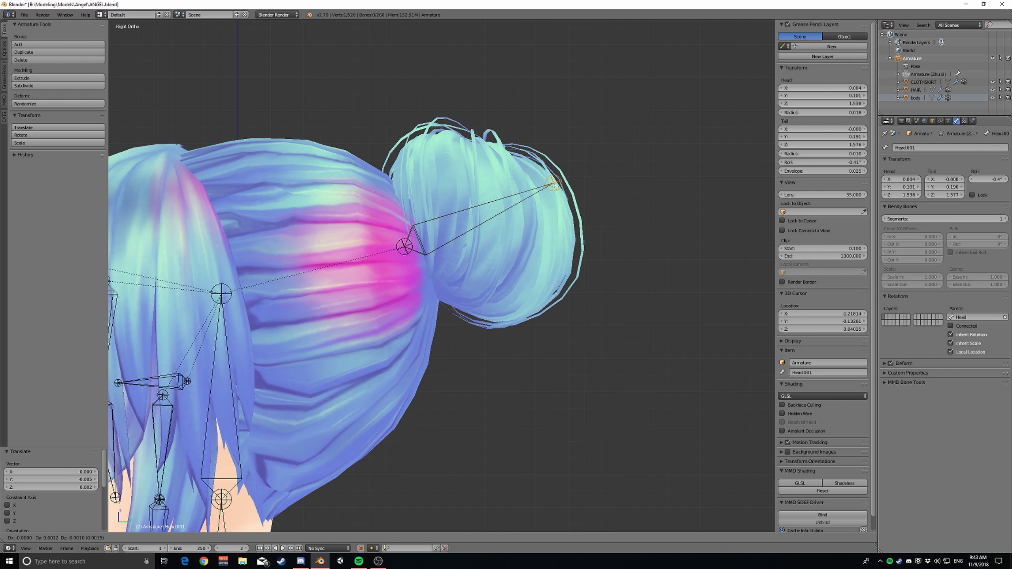
pyautogui.click(553, 186)
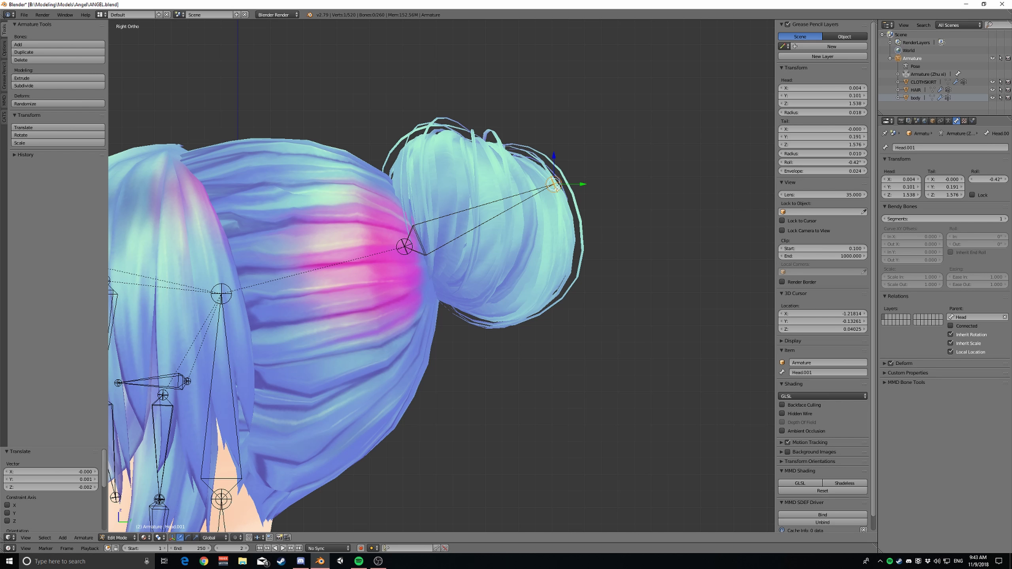
# Subdivide the bun bone with one cut into a chain of two bones
pyautogui.rightClick(478, 226)
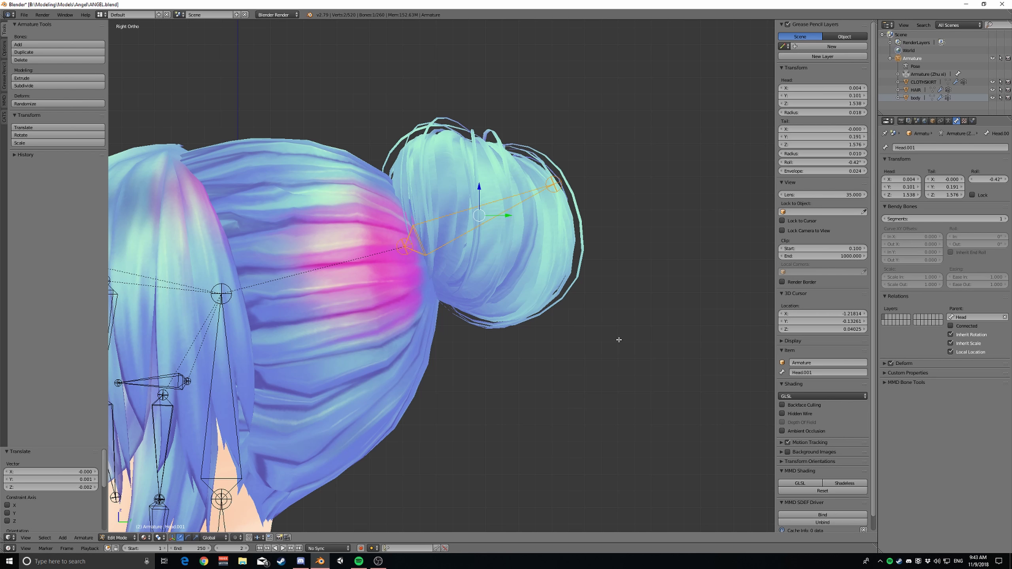
pyautogui.press('w')
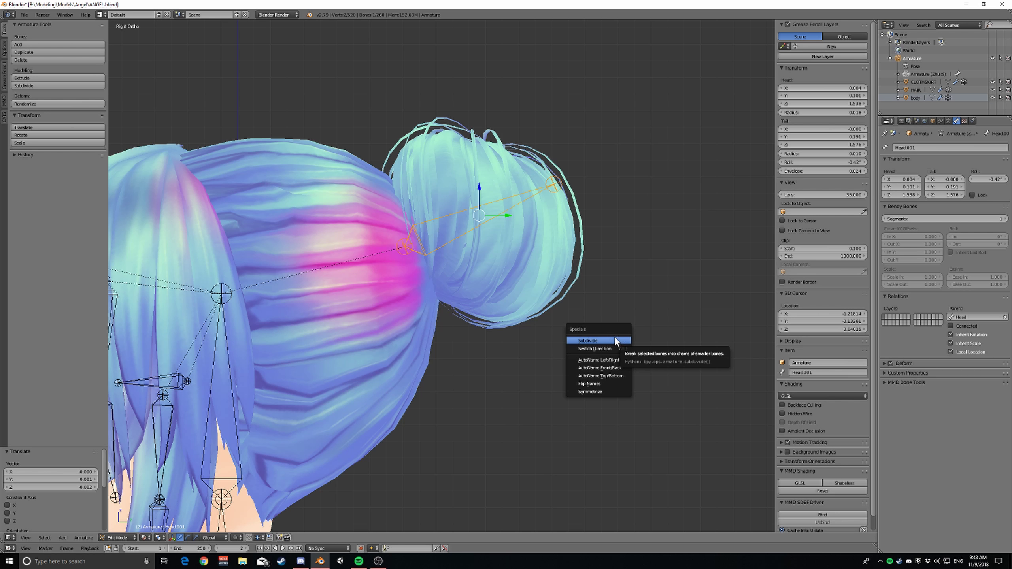
pyautogui.click(593, 341)
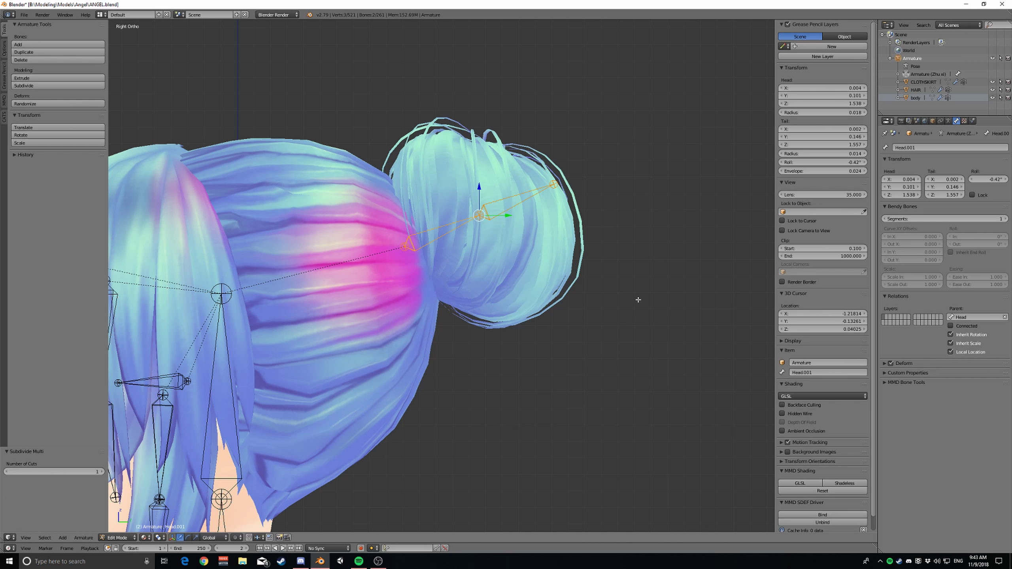
# Select the inner bone of the bun chain and switch the armature to Pose Mode
pyautogui.rightClick(466, 222)
pyautogui.moveTo(465, 221); pyautogui.dragTo(563, 254, button='middle')
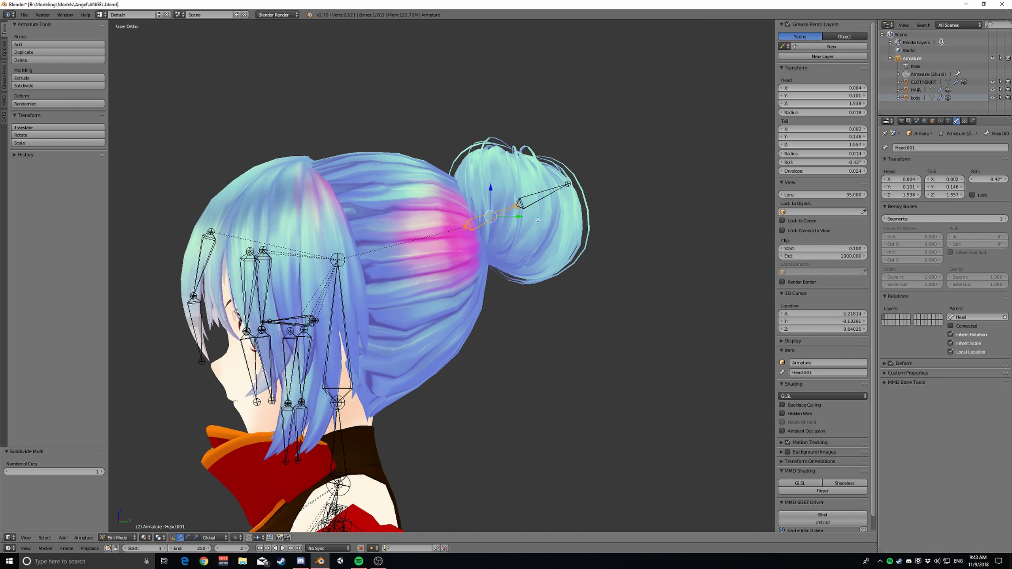
pyautogui.moveTo(538, 221); pyautogui.dragTo(514, 224, button='middle')
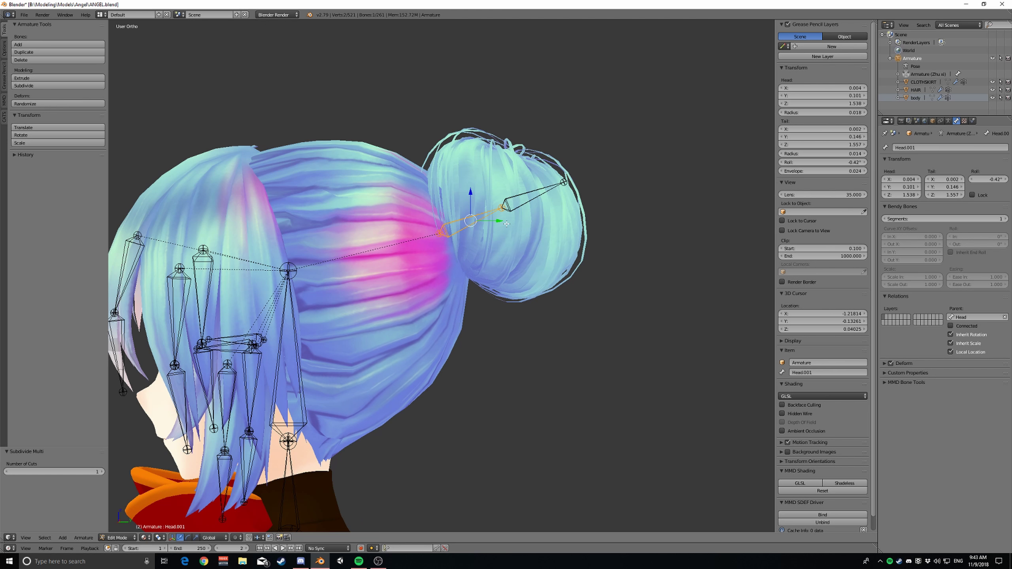
pyautogui.click(119, 538)
pyautogui.click(132, 512)
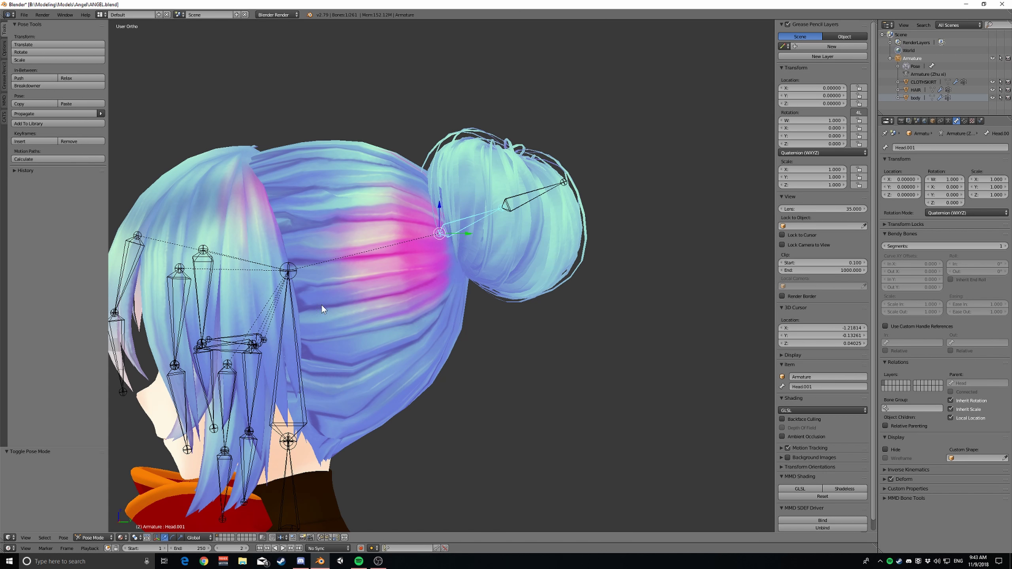
# Show the armature's skeleton settings and try rotating the outer bun bone to test how it deforms the bun
pyautogui.moveTo(473, 294); pyautogui.dragTo(483, 300, button='middle')
pyautogui.scroll(-2, 483, 299)
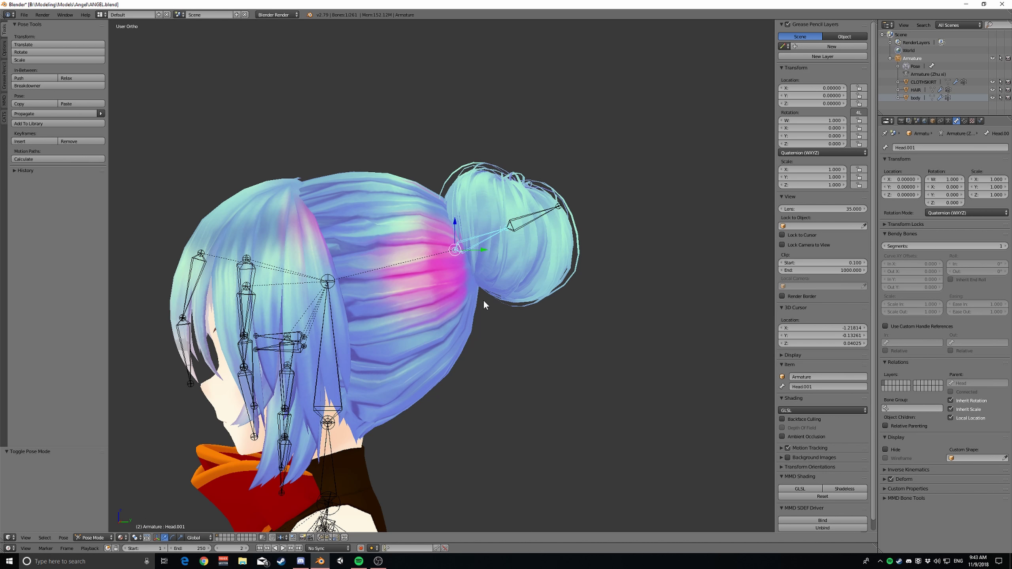
pyautogui.scroll(2, 481, 277)
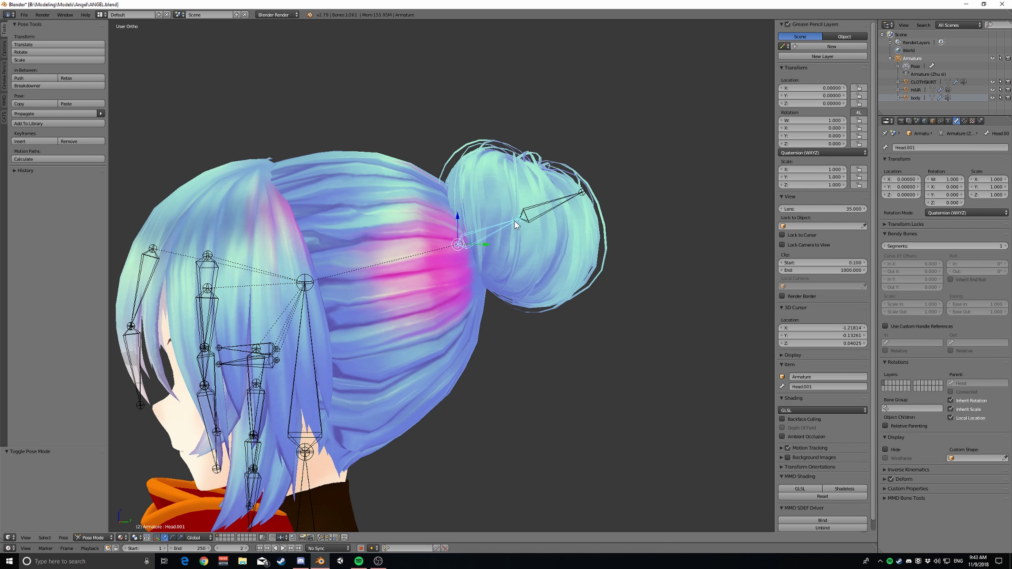
pyautogui.click(947, 121)
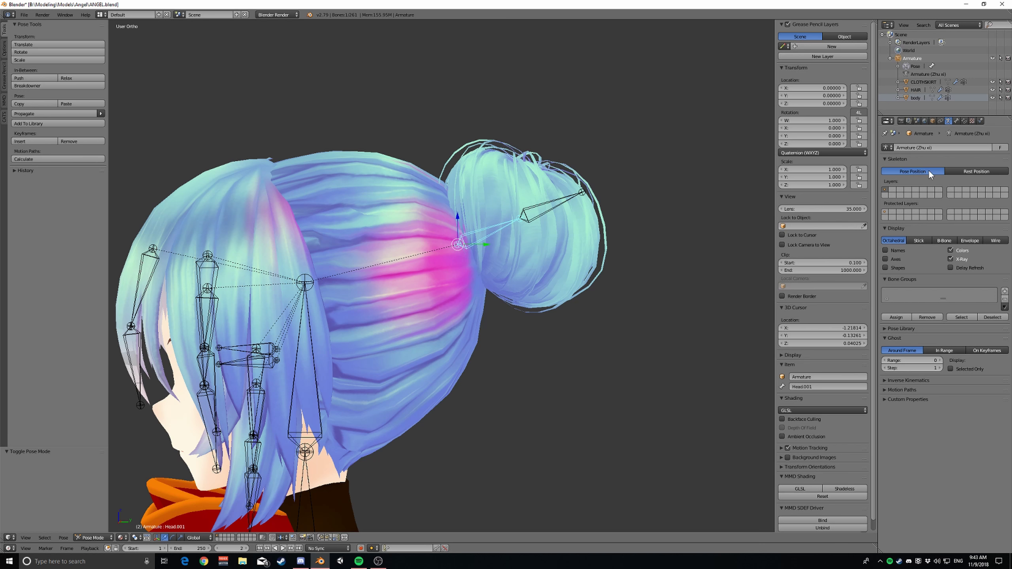
pyautogui.rightClick(540, 206)
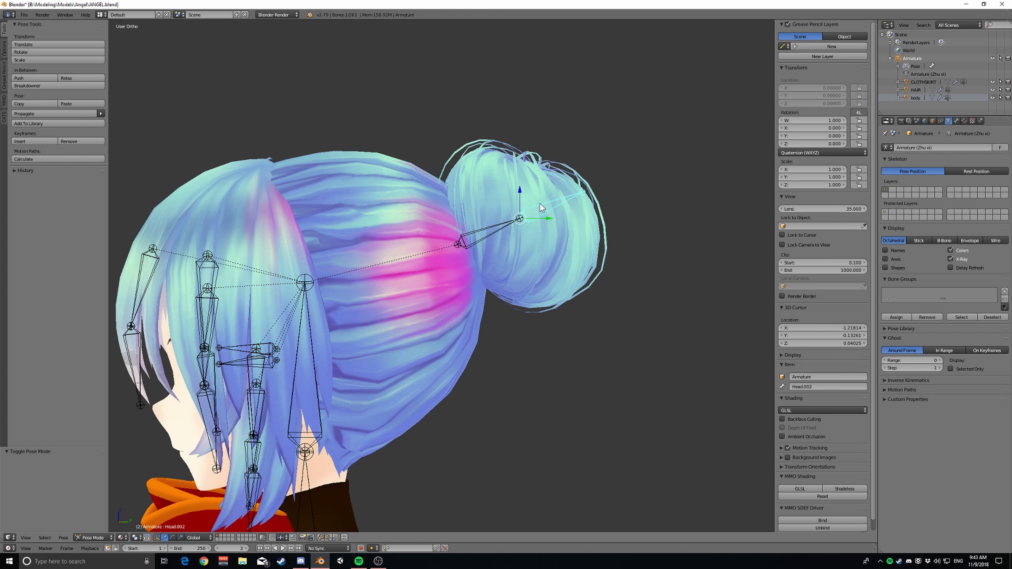
pyautogui.press('r')
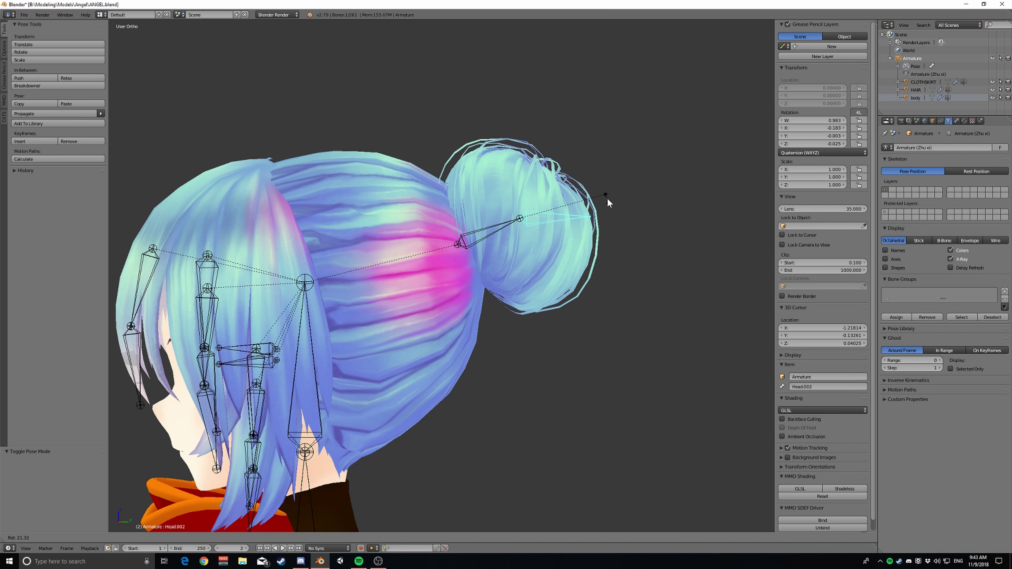
pyautogui.press('Escape')
# Try rotating the inner bun bone to test how the whole bun follows it
pyautogui.rightClick(504, 236)
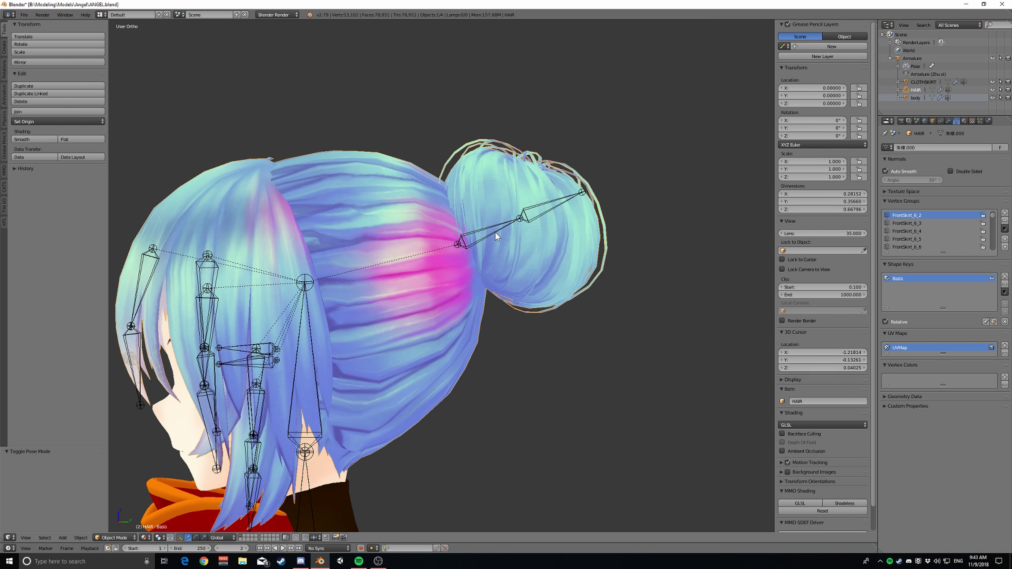
pyautogui.press('r')
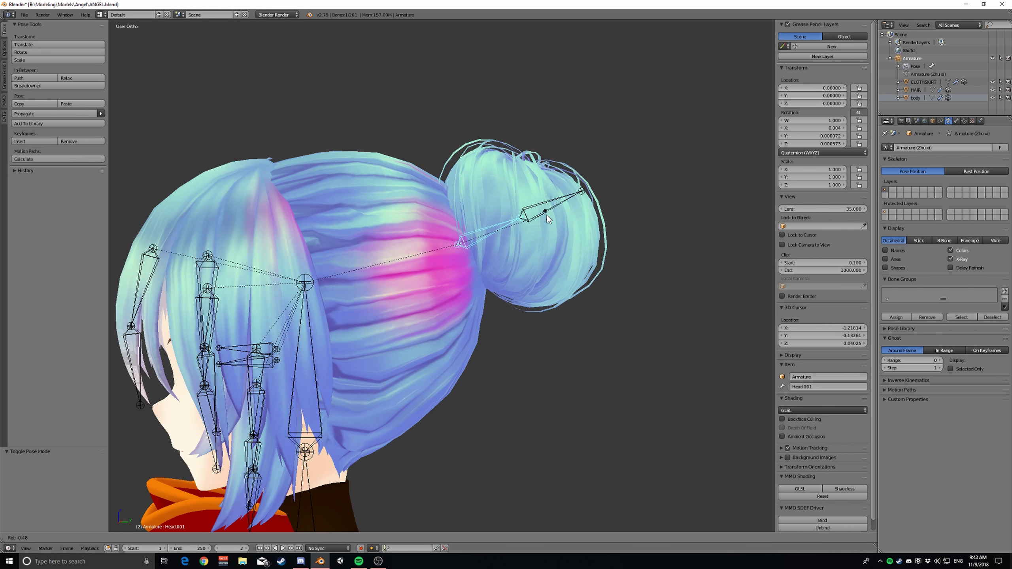
pyautogui.press('Escape')
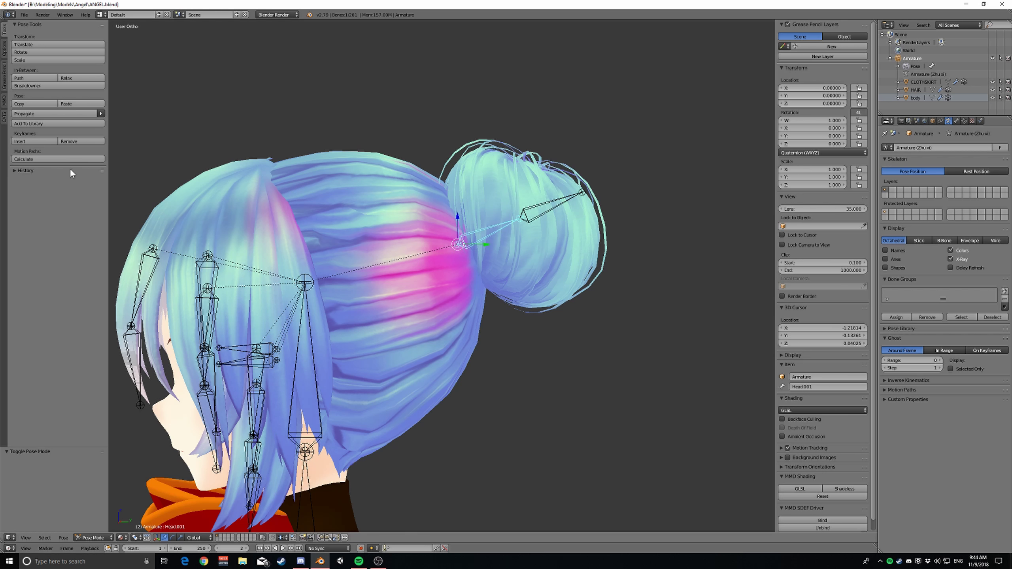
pyautogui.press('r')
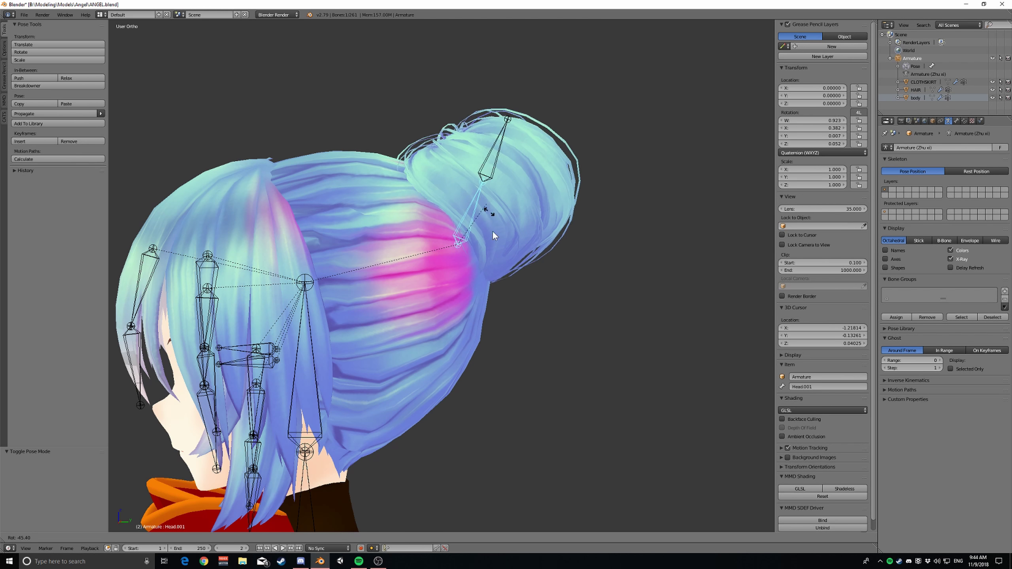
pyautogui.press('Escape')
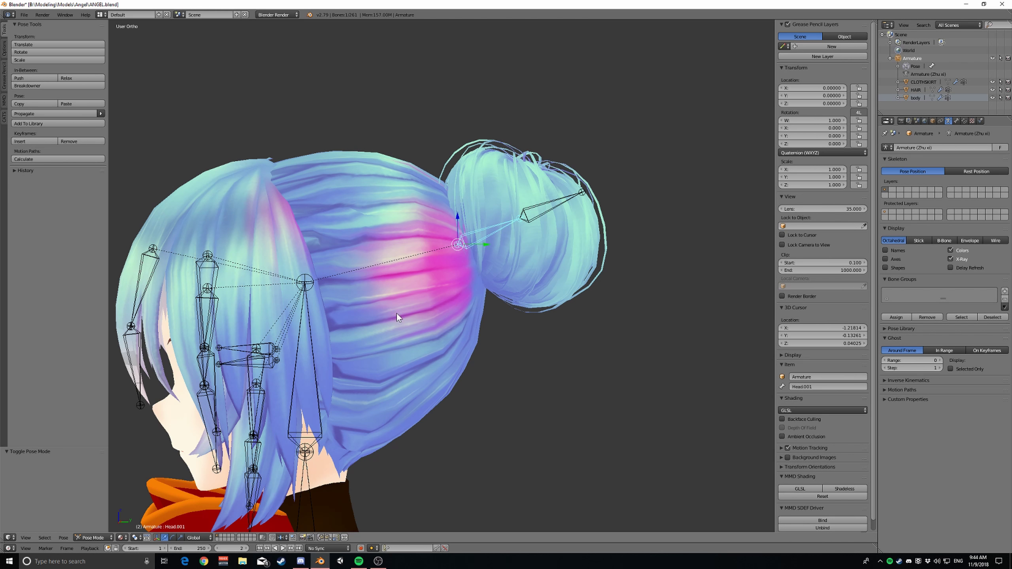
# Try moving the HAIR mesh away from the head to show that it is a separate object
pyautogui.rightClick(517, 264)
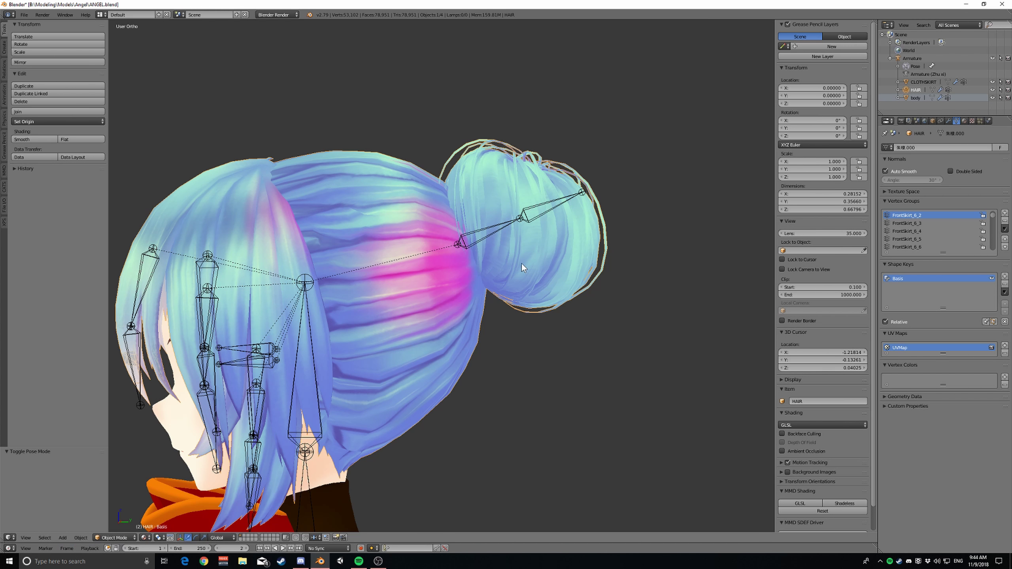
pyautogui.press('g')
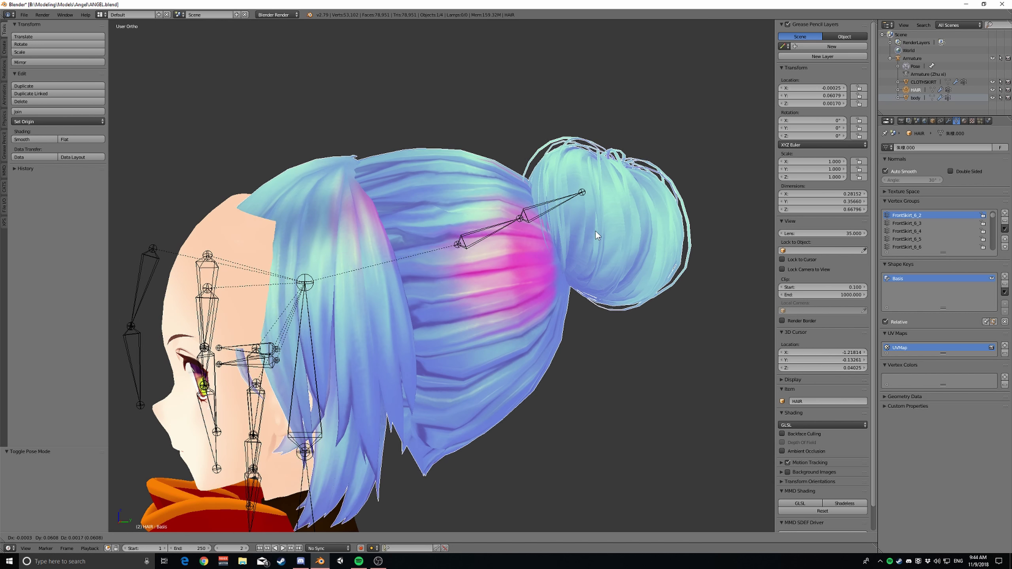
pyautogui.press('Escape')
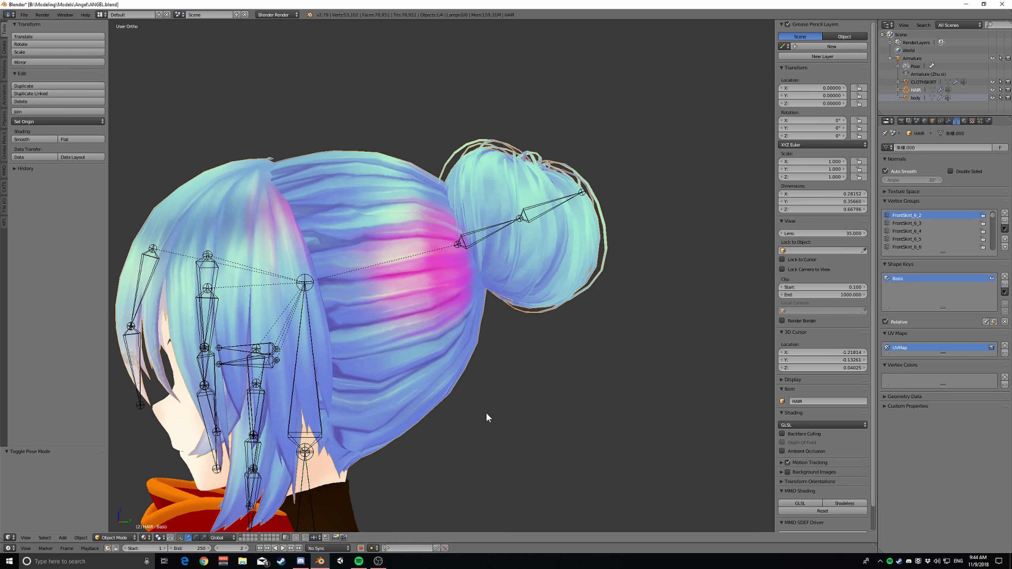
pyautogui.press('g')
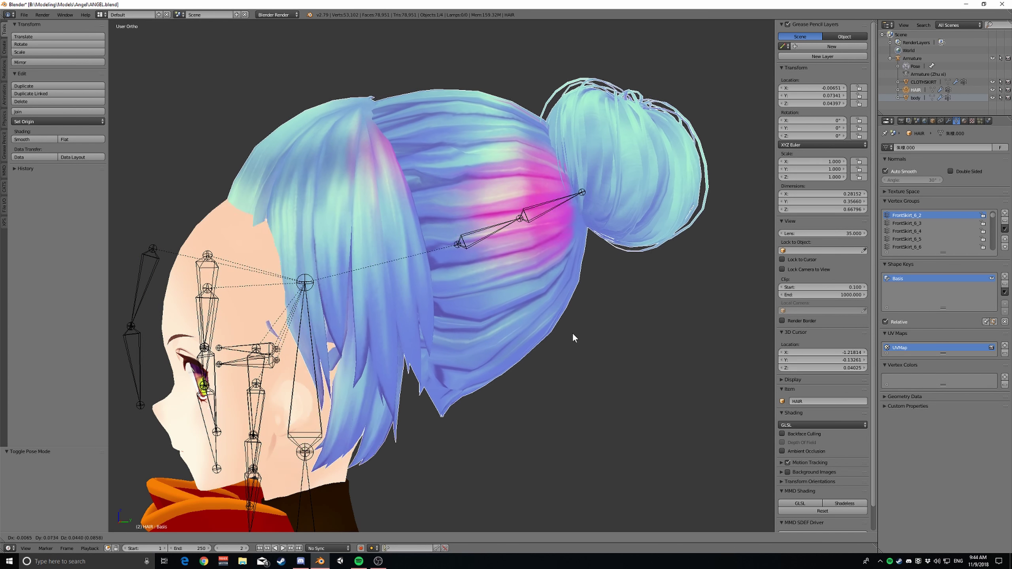
pyautogui.scroll(-4, 556, 363)
pyautogui.press('Escape')
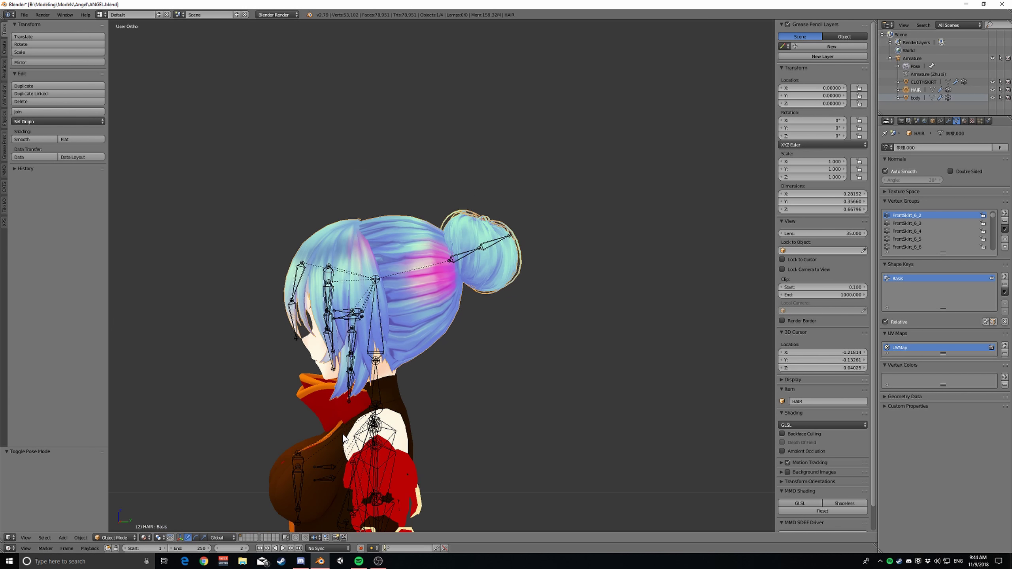
# Examine the hair mesh and its two bun bones from behind and from the side
pyautogui.scroll(-5, 434, 478)
pyautogui.scroll(6, 466, 400)
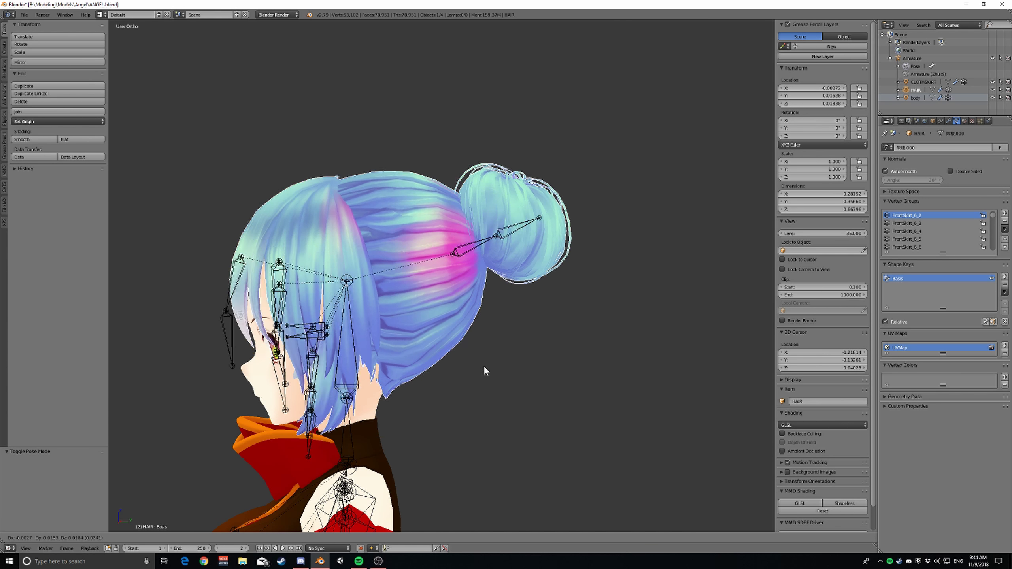
pyautogui.scroll(-2, 498, 375)
pyautogui.moveTo(490, 378); pyautogui.dragTo(445, 401, button='middle')
pyautogui.scroll(4, 471, 392)
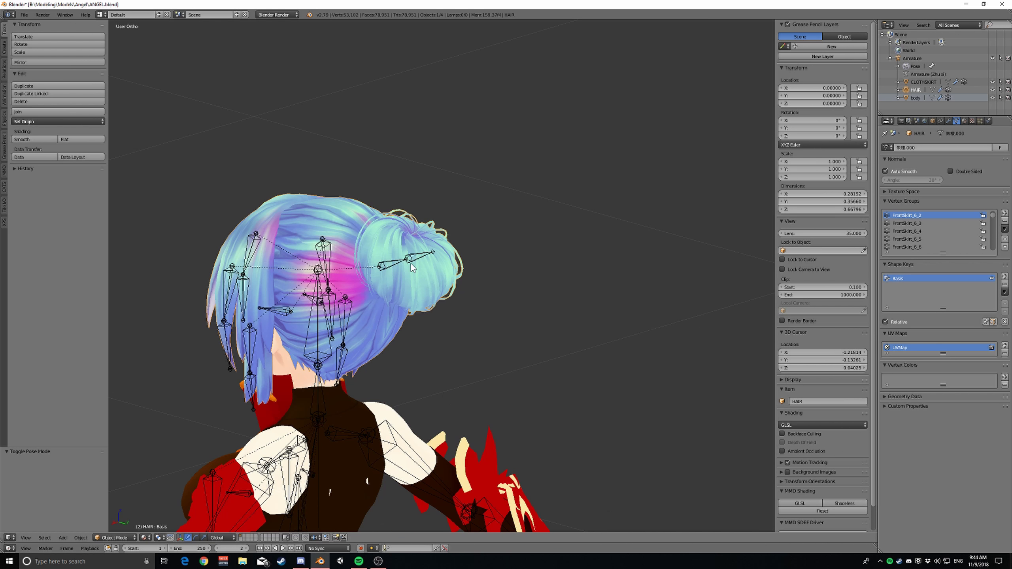
pyautogui.scroll(-3, 441, 408)
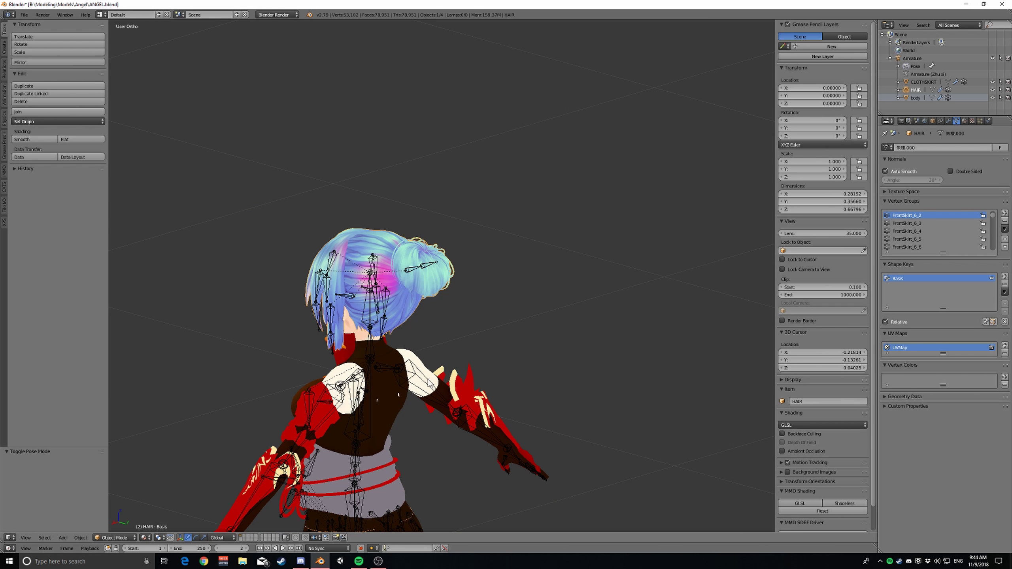
pyautogui.moveTo(378, 410); pyautogui.dragTo(449, 380, button='middle')
pyautogui.scroll(6, 449, 380)
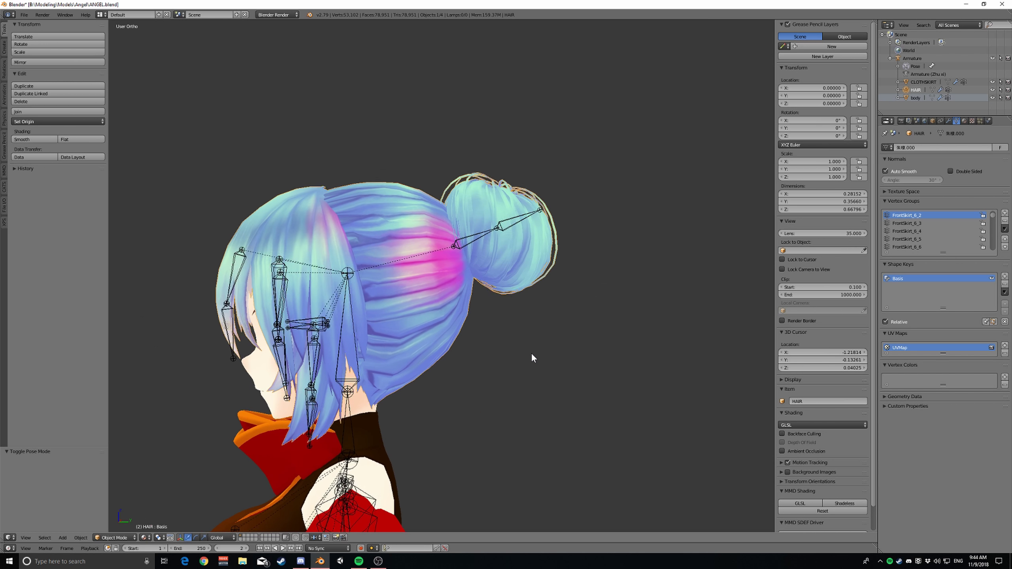
# Select the HAIR mesh around the bun and switch it to Weight Paint mode
pyautogui.scroll(1, 530, 343)
pyautogui.keyDown('shift'); pyautogui.moveTo(533, 335); pyautogui.dragTo(482, 370, button='middle'); pyautogui.keyUp('shift')
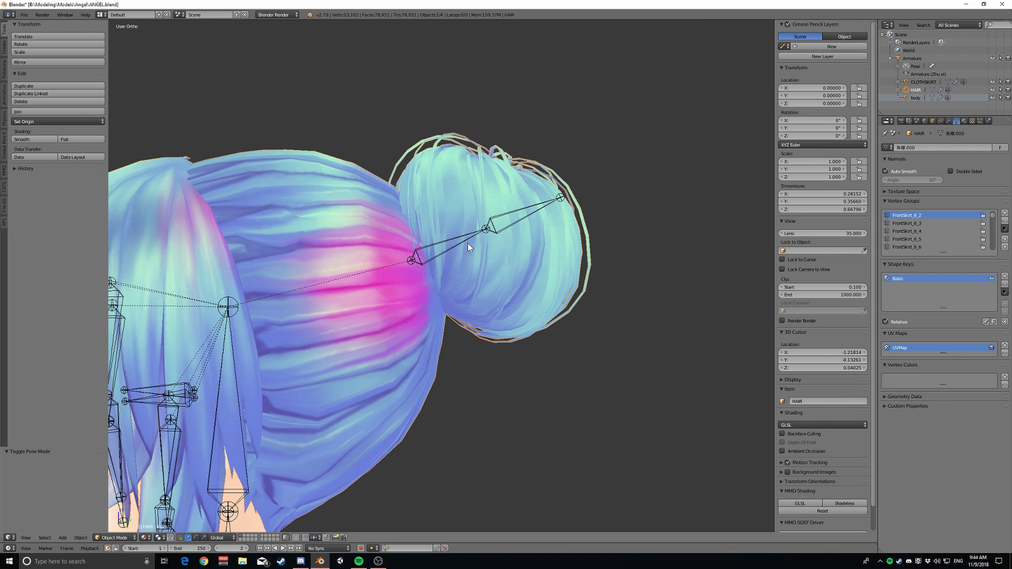
pyautogui.rightClick(463, 241)
pyautogui.rightClick(464, 240)
pyautogui.click(114, 538)
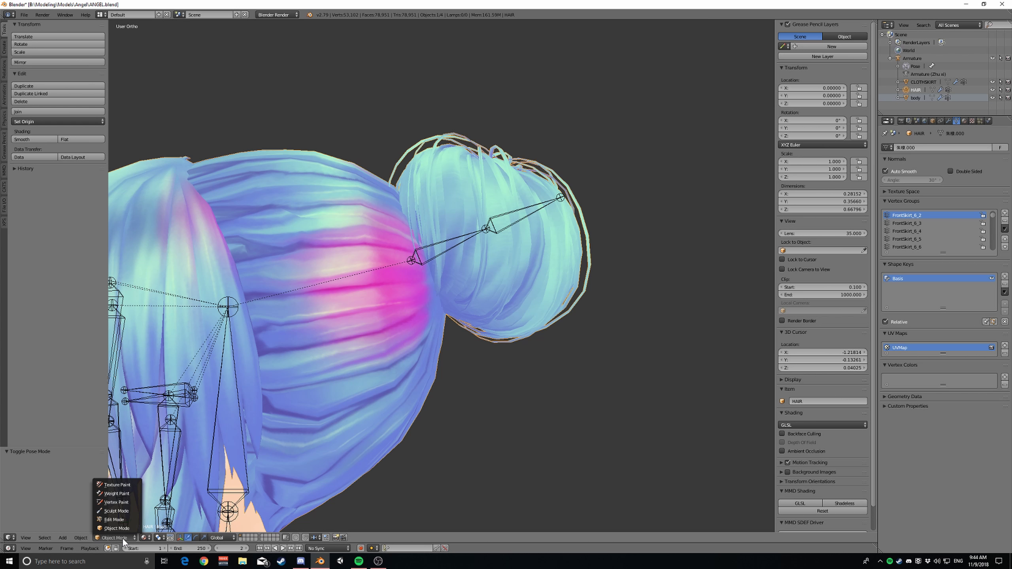
pyautogui.click(116, 493)
# Compare the weight distribution of the outer and inner bun bones on the HAIR mesh
pyautogui.rightClick(510, 225)
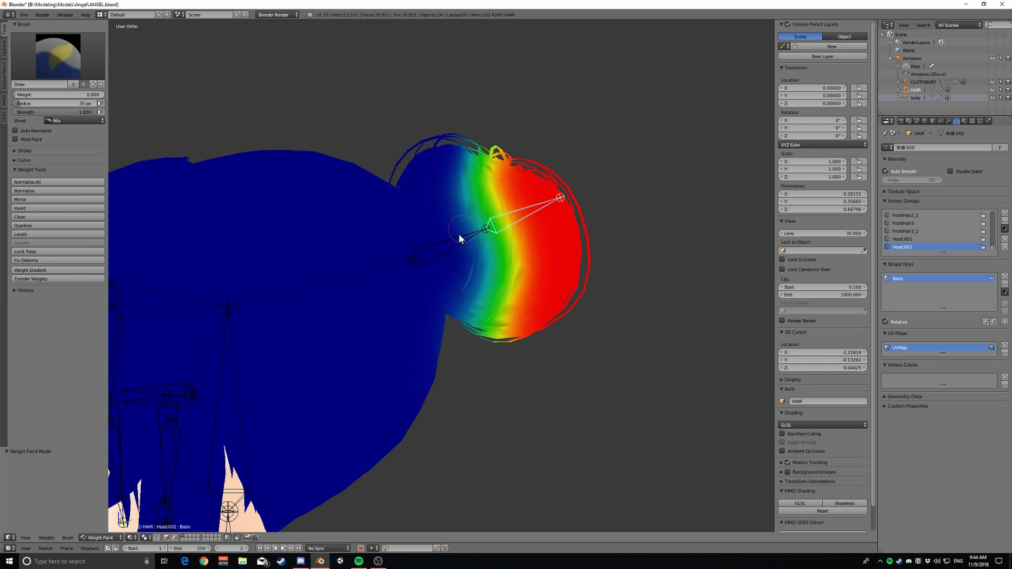
pyautogui.rightClick(458, 234)
pyautogui.rightClick(505, 224)
pyautogui.rightClick(465, 232)
pyautogui.rightClick(513, 225)
pyautogui.rightClick(450, 239)
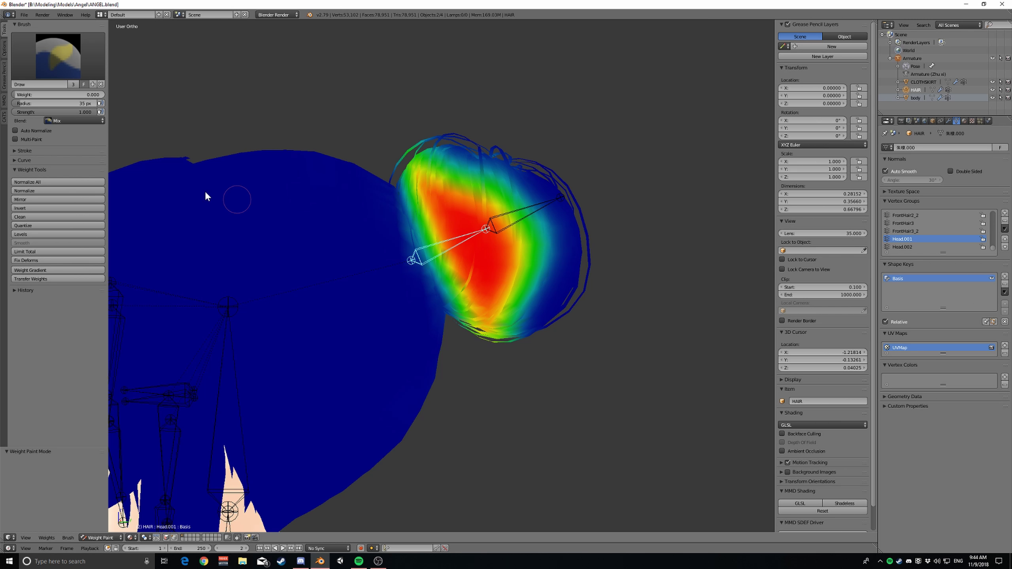
# Erase the inner bun bone's weights (Head.001) from the bun with radial gradients at weight 0.000
pyautogui.press('Return')
pyautogui.keyDown('ctrl'); pyautogui.keyDown('alt'); pyautogui.moveTo(479, 189); pyautogui.dragTo(500, 358); pyautogui.keyUp('alt'); pyautogui.keyUp('ctrl')
pyautogui.keyDown('ctrl'); pyautogui.keyDown('alt'); pyautogui.moveTo(462, 173); pyautogui.dragTo(507, 405); pyautogui.keyUp('alt'); pyautogui.keyUp('ctrl')
pyautogui.rightClick(157, 393)
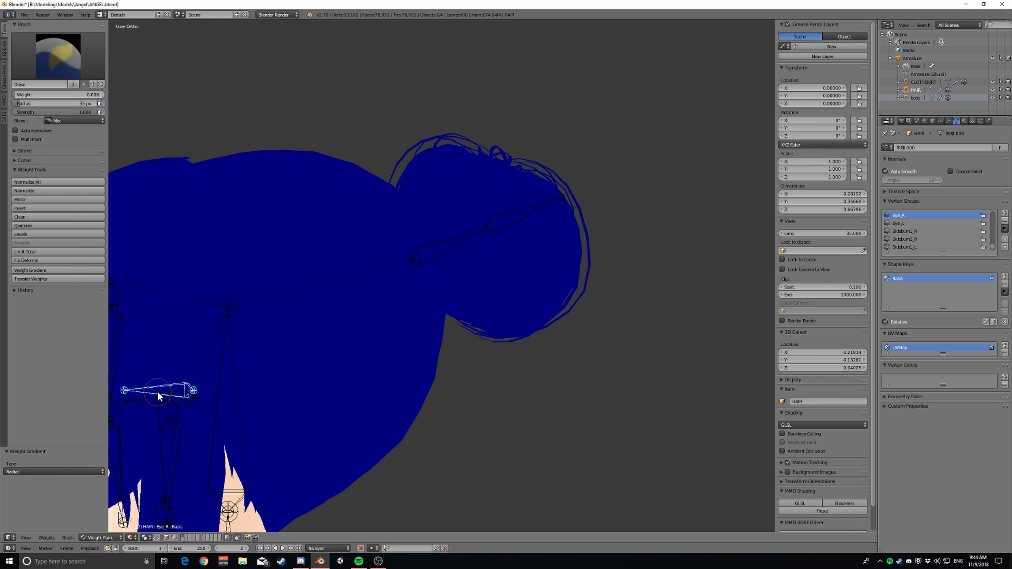
pyautogui.rightClick(416, 254)
pyautogui.keyDown('ctrl'); pyautogui.keyDown('alt'); pyautogui.moveTo(482, 289); pyautogui.dragTo(497, 398); pyautogui.keyUp('alt'); pyautogui.keyUp('ctrl')
pyautogui.keyDown('ctrl'); pyautogui.keyDown('alt'); pyautogui.moveTo(468, 202); pyautogui.dragTo(546, 471); pyautogui.keyUp('alt'); pyautogui.keyUp('ctrl')
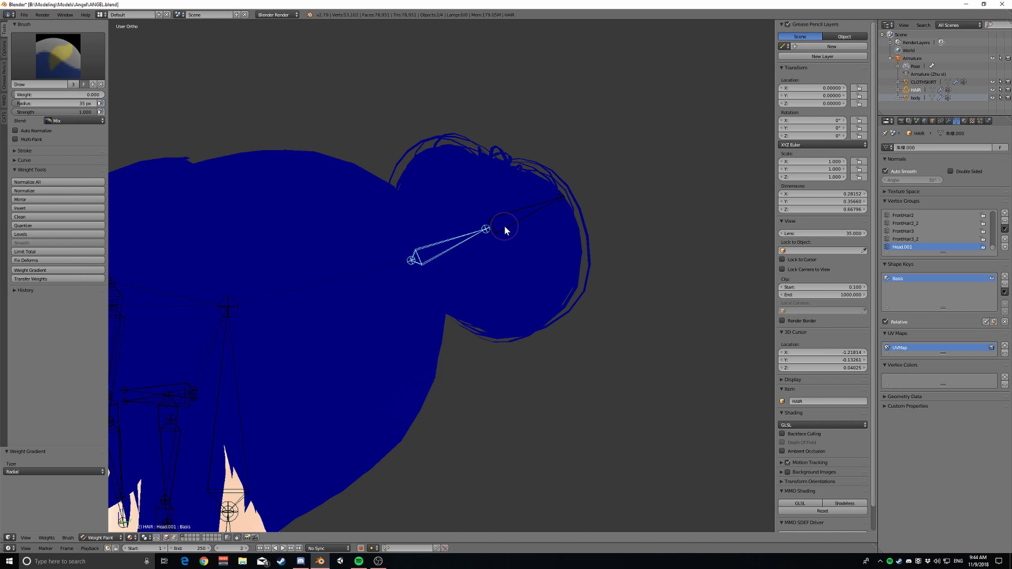
# Erase the outer bun bone's weights (Head.002) from the whole bun with overlapping radial gradients at weight 0.000
pyautogui.rightClick(503, 227)
pyautogui.keyDown('ctrl'); pyautogui.keyDown('alt'); pyautogui.moveTo(508, 191); pyautogui.dragTo(534, 441); pyautogui.keyUp('alt'); pyautogui.keyUp('ctrl')
pyautogui.keyDown('ctrl'); pyautogui.keyDown('alt'); pyautogui.moveTo(536, 181); pyautogui.dragTo(468, 379); pyautogui.keyUp('alt'); pyautogui.keyUp('ctrl')
pyautogui.keyDown('ctrl'); pyautogui.keyDown('alt'); pyautogui.moveTo(497, 234); pyautogui.dragTo(446, 492); pyautogui.keyUp('alt'); pyautogui.keyUp('ctrl')
pyautogui.keyDown('ctrl'); pyautogui.keyDown('alt'); pyautogui.moveTo(518, 237); pyautogui.dragTo(486, 398); pyautogui.keyUp('alt'); pyautogui.keyUp('ctrl')
pyautogui.keyDown('ctrl'); pyautogui.keyDown('alt'); pyautogui.moveTo(529, 246); pyautogui.dragTo(477, 479); pyautogui.keyUp('alt'); pyautogui.keyUp('ctrl')
pyautogui.keyDown('ctrl'); pyautogui.keyDown('alt'); pyautogui.moveTo(526, 224); pyautogui.dragTo(508, 455); pyautogui.keyUp('alt'); pyautogui.keyUp('ctrl')
pyautogui.keyDown('ctrl'); pyautogui.keyDown('alt'); pyautogui.moveTo(518, 221); pyautogui.dragTo(505, 431); pyautogui.keyUp('alt'); pyautogui.keyUp('ctrl')
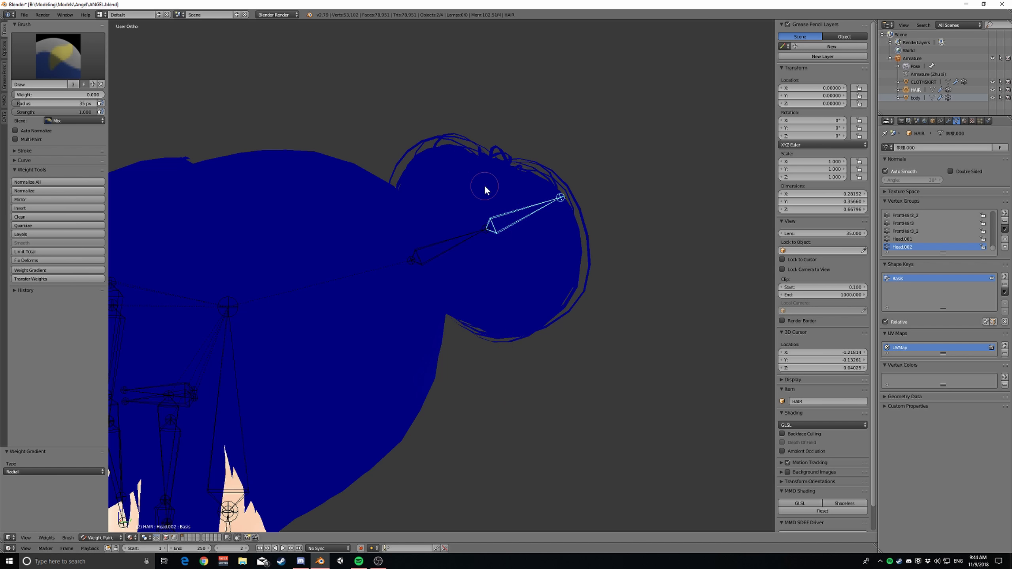
# Check both emptied bun bones and set the brush weight to 1.000 with the inner bone Head.001 selected
pyautogui.rightClick(430, 256)
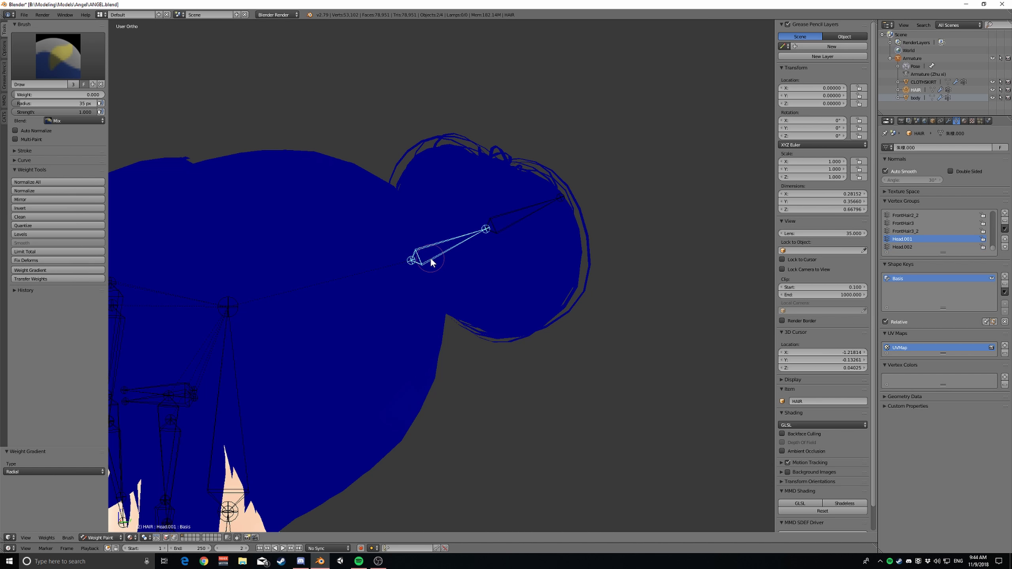
pyautogui.rightClick(505, 230)
pyautogui.rightClick(473, 238)
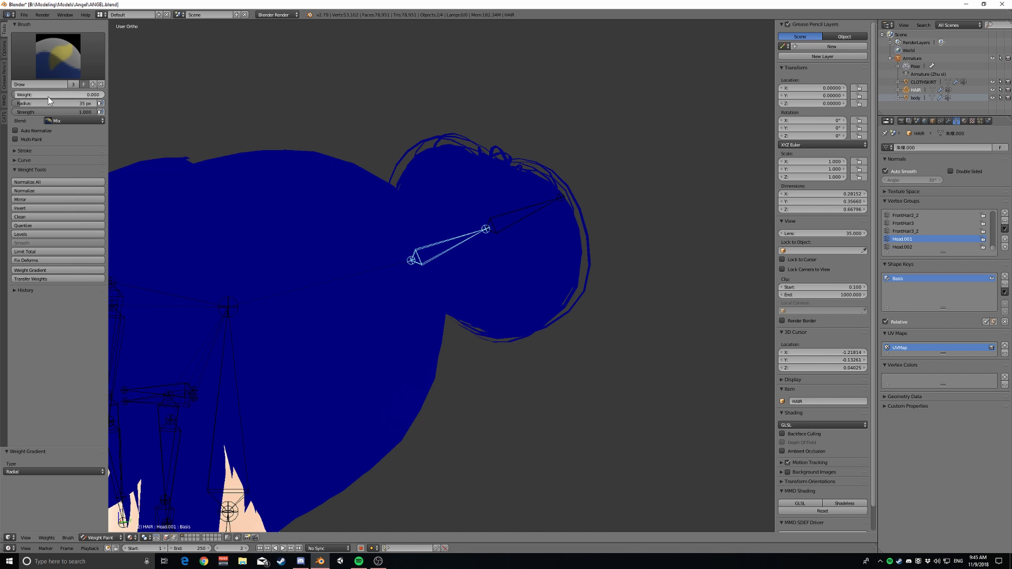
pyautogui.moveTo(36, 95); pyautogui.dragTo(40, 94)
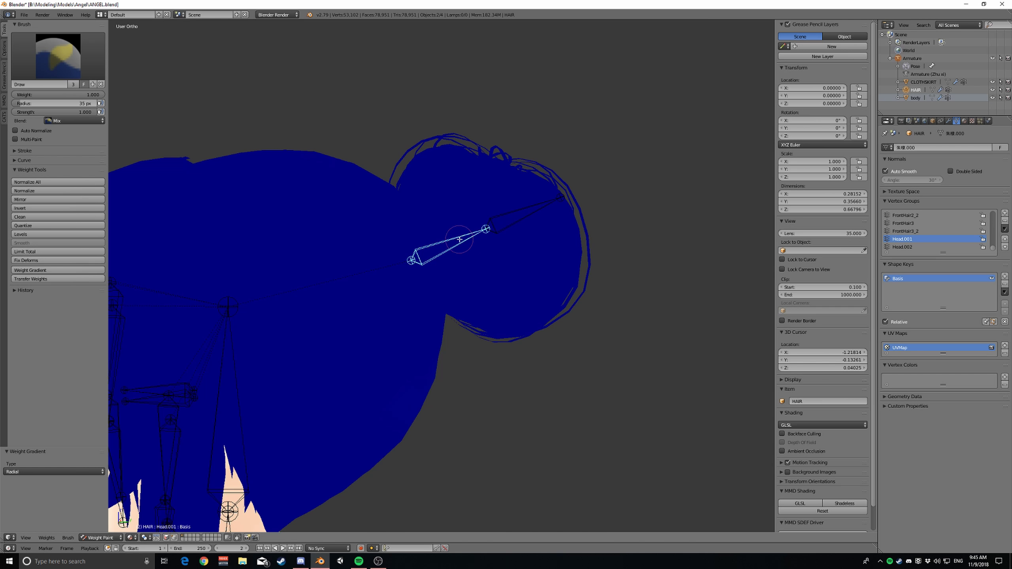
# Try a full-weight radial gradient spreading out from the middle of the inner bun bone, and undo it in the right side view
pyautogui.moveTo(459, 239); pyautogui.dragTo(503, 349)
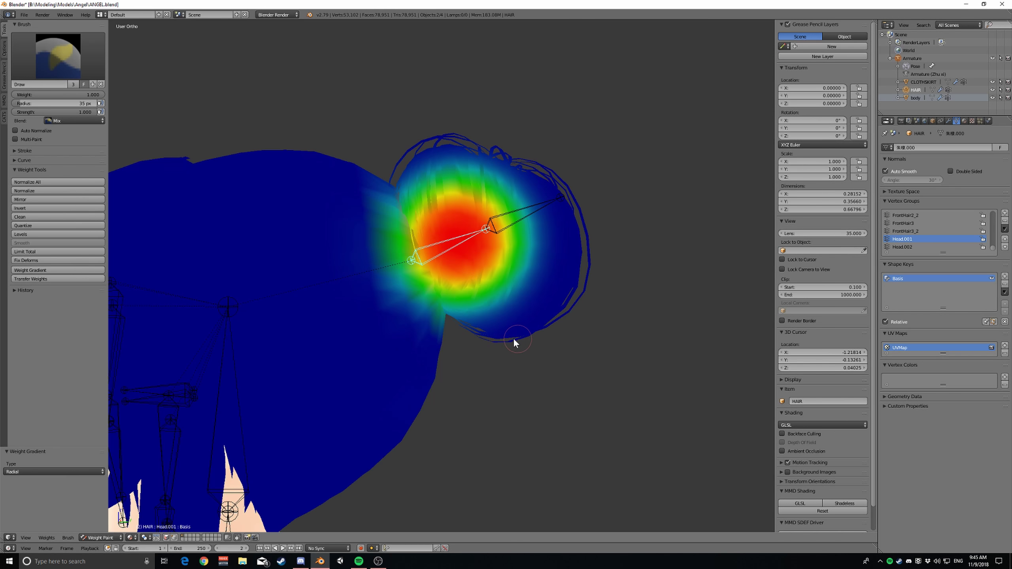
pyautogui.moveTo(513, 340)
pyautogui.mouseDown(button='middle')
pyautogui.moveTo(323, 323)
pyautogui.moveTo(612, 335)
pyautogui.moveTo(532, 337)
pyautogui.mouseUp(button='middle')
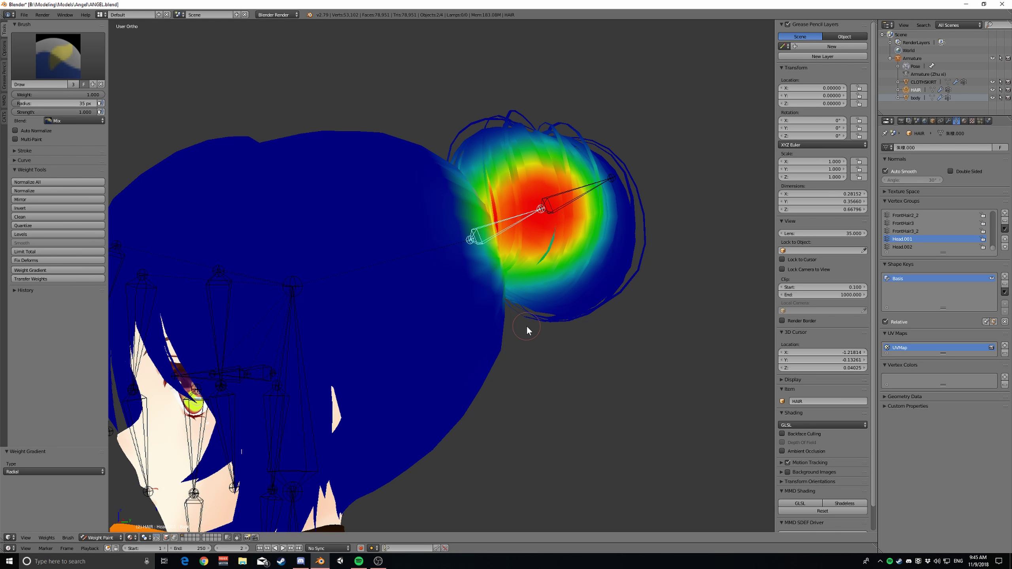
pyautogui.press('KP_3')
pyautogui.hotkey('ctrl', 'z')
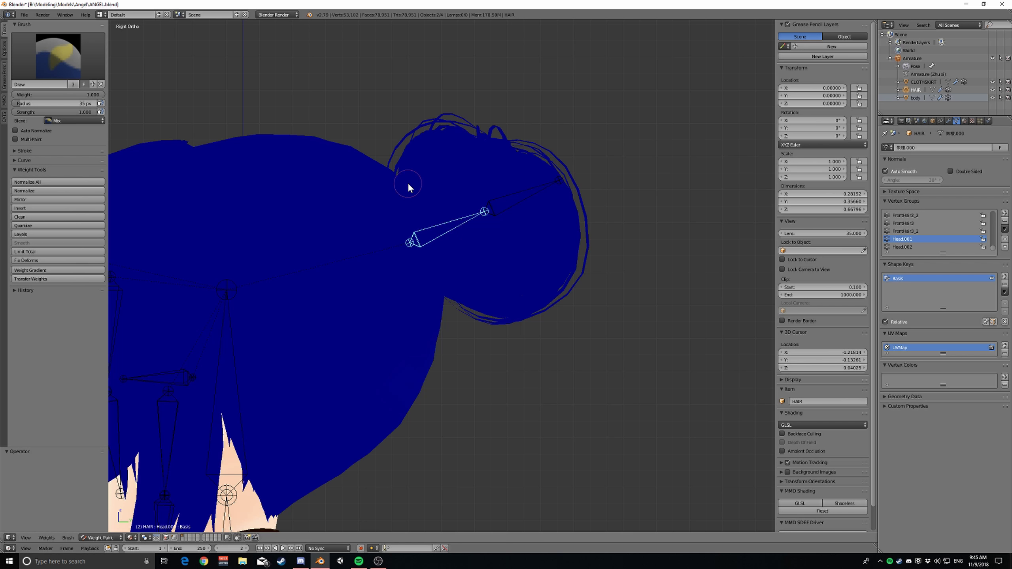
# Fill the inner half of the bun with full weight for Head.001 using overlapping radial gradients across its base
pyautogui.keyDown('ctrl'); pyautogui.keyDown('alt'); pyautogui.moveTo(407, 182); pyautogui.dragTo(460, 299); pyautogui.keyUp('alt'); pyautogui.keyUp('ctrl')
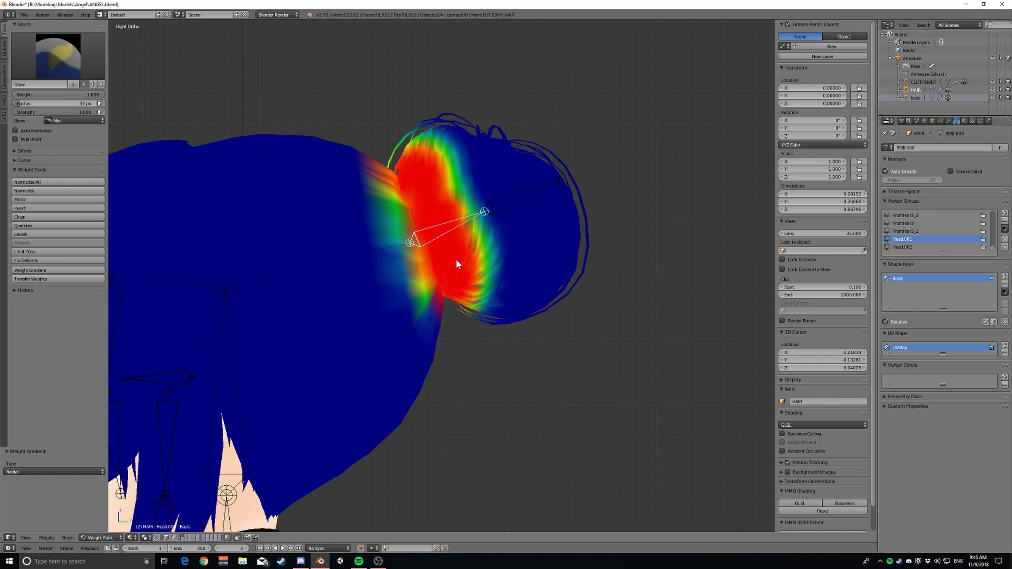
pyautogui.keyDown('ctrl'); pyautogui.keyDown('alt'); pyautogui.moveTo(446, 225); pyautogui.dragTo(493, 339); pyautogui.keyUp('alt'); pyautogui.keyUp('ctrl')
pyautogui.keyDown('ctrl'); pyautogui.keyDown('alt'); pyautogui.moveTo(433, 243); pyautogui.dragTo(507, 351); pyautogui.keyUp('alt'); pyautogui.keyUp('ctrl')
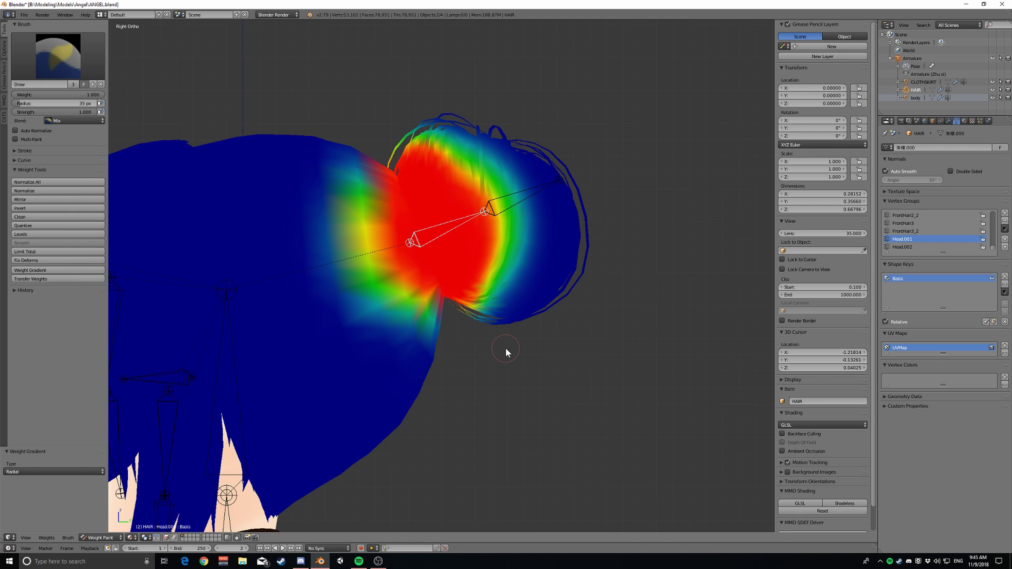
# Set the brush weight to 0.000 and erase the Head.001 weight that spills onto the head beside the bun with radial gradients
pyautogui.moveTo(95, 95); pyautogui.dragTo(14, 95)
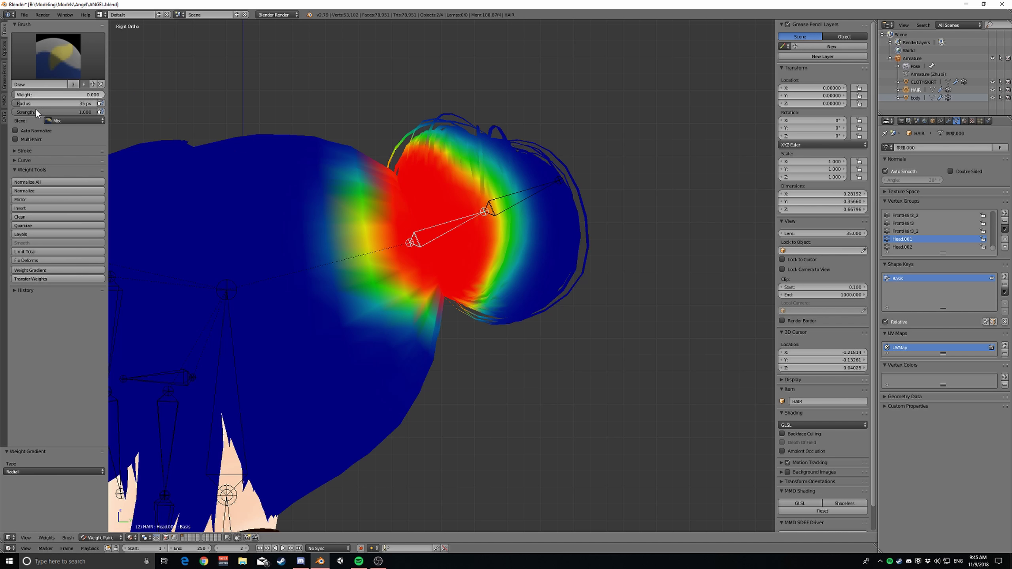
pyautogui.keyDown('ctrl'); pyautogui.keyDown('alt'); pyautogui.moveTo(342, 172); pyautogui.dragTo(367, 265); pyautogui.keyUp('alt'); pyautogui.keyUp('ctrl')
pyautogui.keyDown('ctrl'); pyautogui.keyDown('alt'); pyautogui.moveTo(356, 211); pyautogui.dragTo(370, 281); pyautogui.keyUp('alt'); pyautogui.keyUp('ctrl')
pyautogui.keyDown('ctrl'); pyautogui.keyDown('alt'); pyautogui.moveTo(352, 248); pyautogui.dragTo(442, 365); pyautogui.keyUp('alt'); pyautogui.keyUp('ctrl')
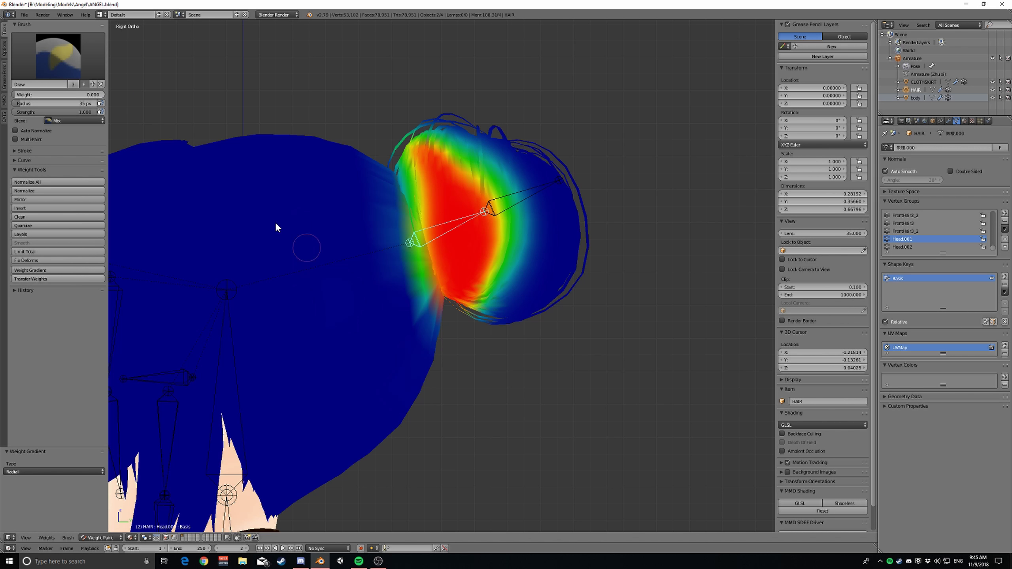
pyautogui.keyDown('ctrl'); pyautogui.keyDown('alt'); pyautogui.moveTo(372, 333); pyautogui.dragTo(465, 378); pyautogui.keyUp('alt'); pyautogui.keyUp('ctrl')
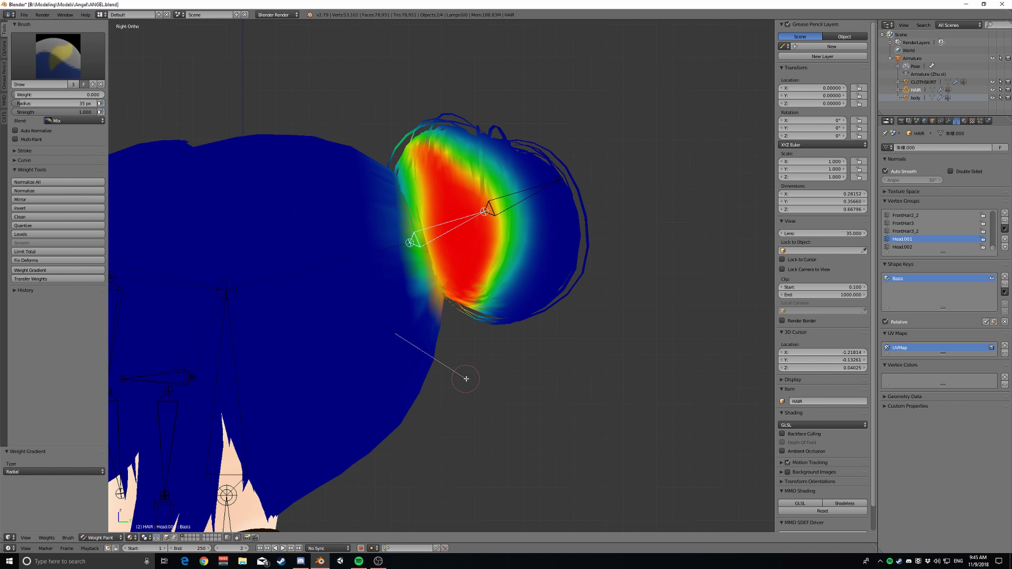
pyautogui.keyDown('ctrl'); pyautogui.keyDown('alt'); pyautogui.moveTo(426, 313); pyautogui.dragTo(454, 350); pyautogui.keyUp('alt'); pyautogui.keyUp('ctrl')
pyautogui.keyDown('ctrl'); pyautogui.keyDown('alt'); pyautogui.moveTo(388, 284); pyautogui.dragTo(434, 343); pyautogui.keyUp('alt'); pyautogui.keyUp('ctrl')
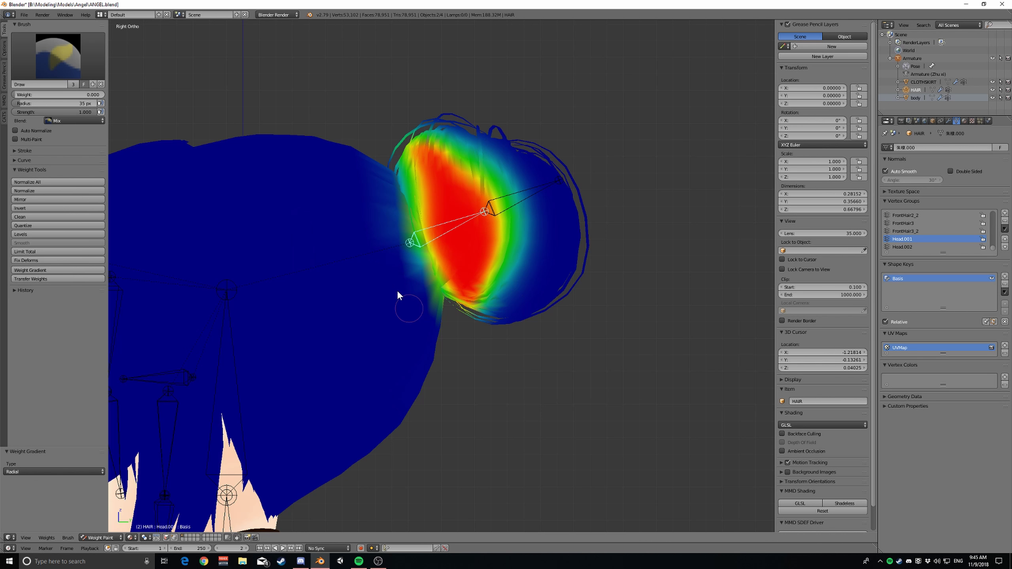
pyautogui.keyDown('ctrl'); pyautogui.keyDown('alt'); pyautogui.moveTo(389, 259); pyautogui.dragTo(410, 323); pyautogui.keyUp('alt'); pyautogui.keyUp('ctrl')
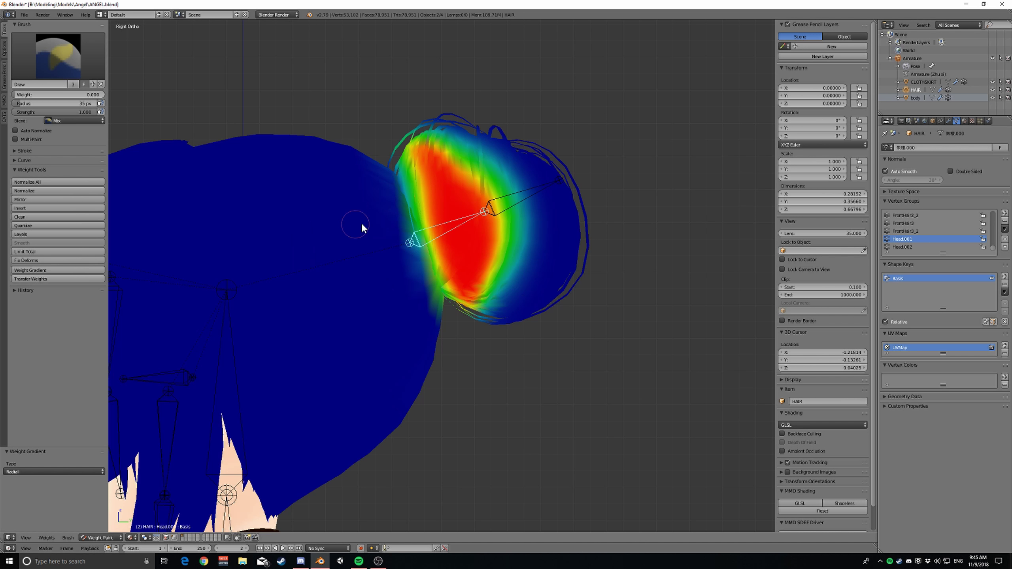
# Try rotating the inner bun bone up and down to test how the bun deforms while the outer bone has no weights
pyautogui.rightClick(506, 209)
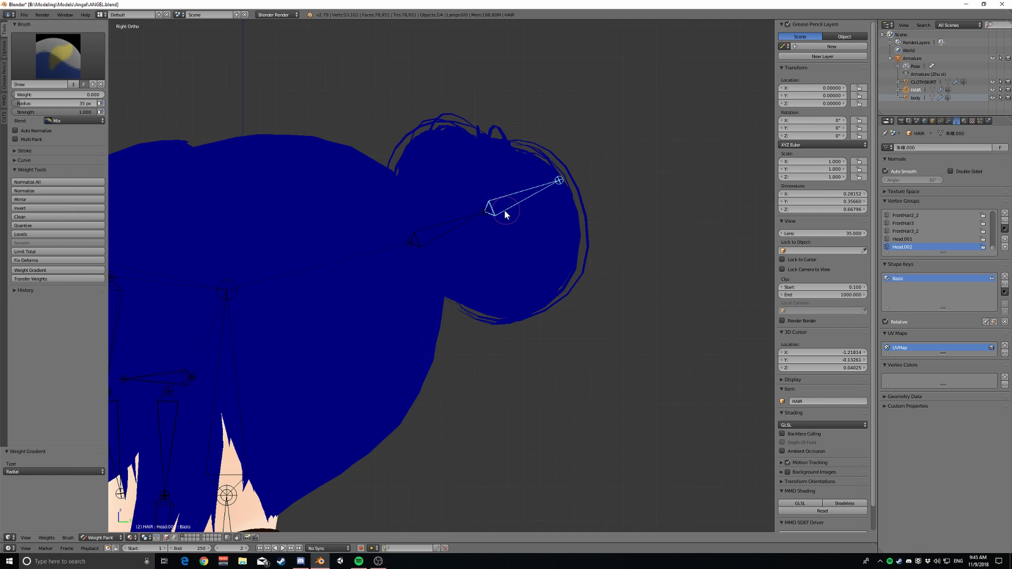
pyautogui.rightClick(497, 218)
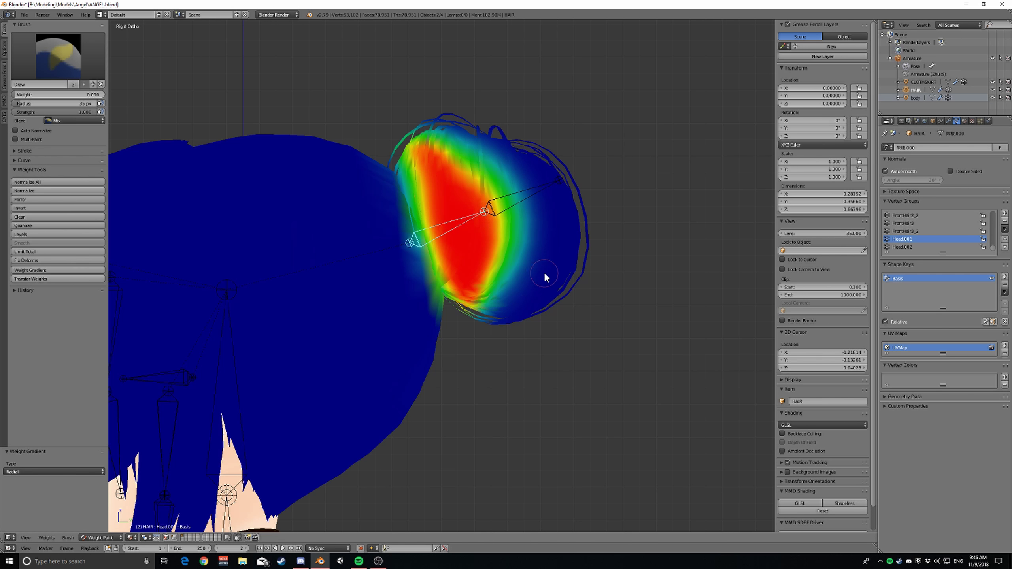
pyautogui.press('r')
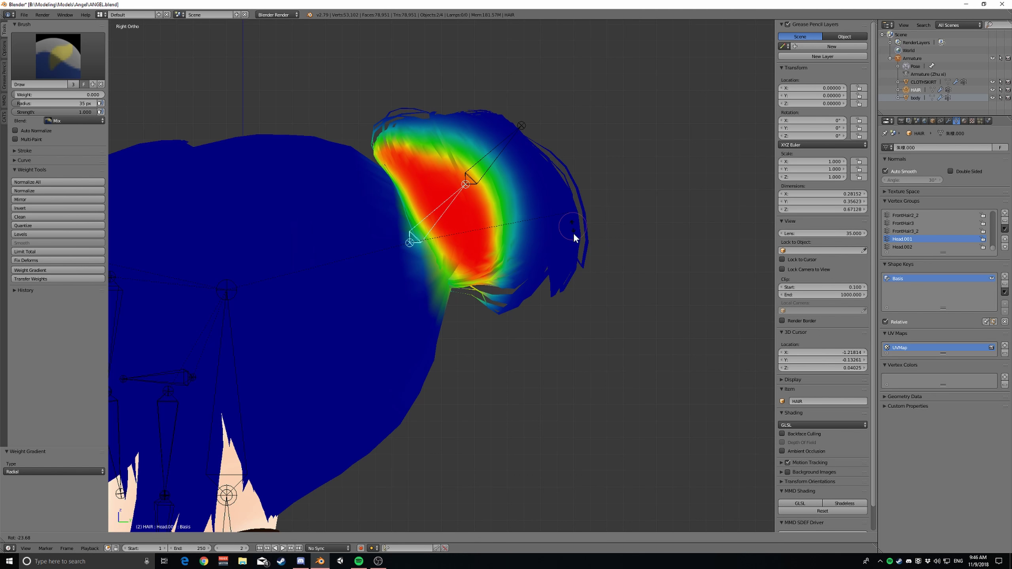
pyautogui.rightClick(575, 278)
pyautogui.press('r')
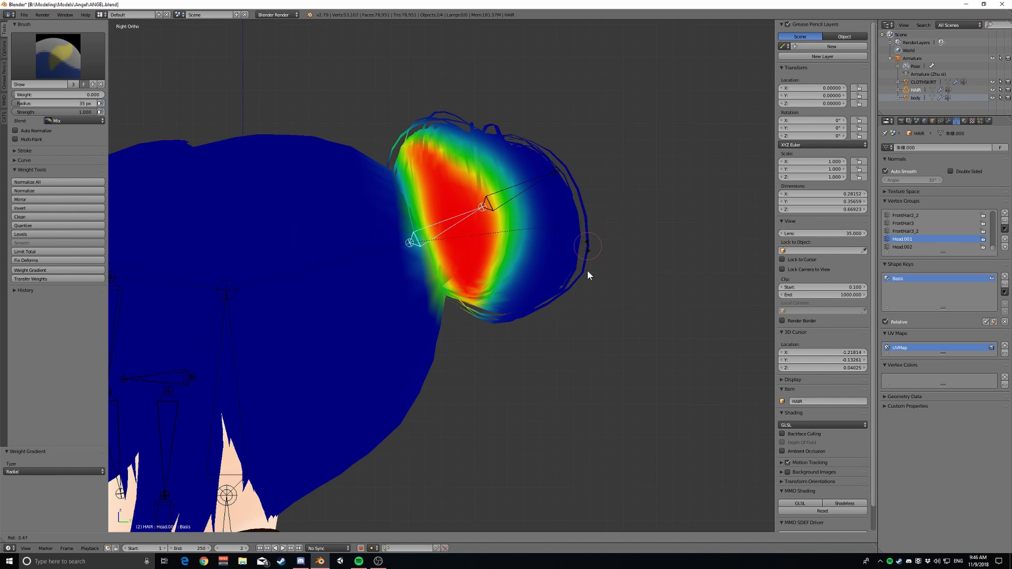
pyautogui.click(584, 228)
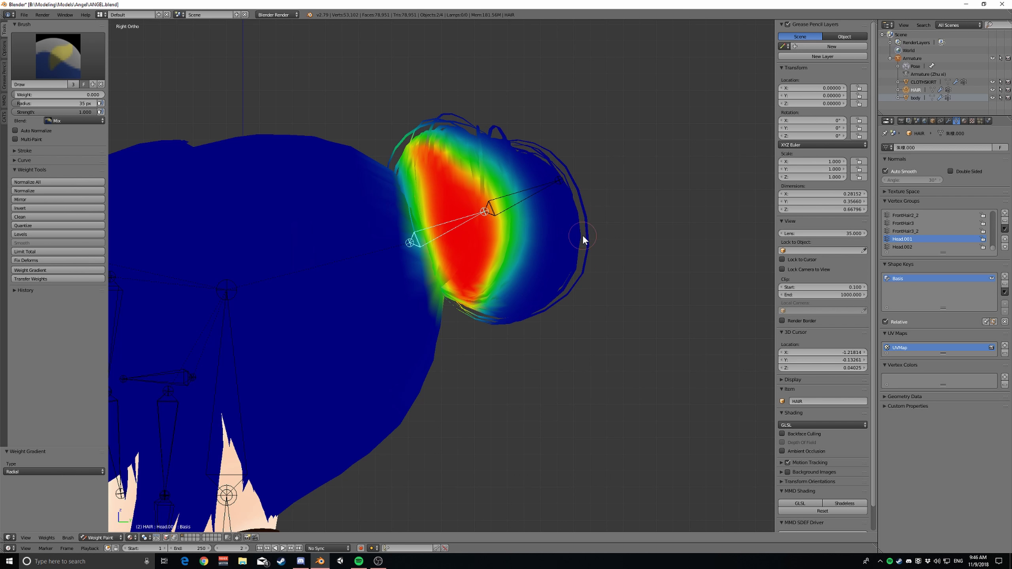
pyautogui.press('r')
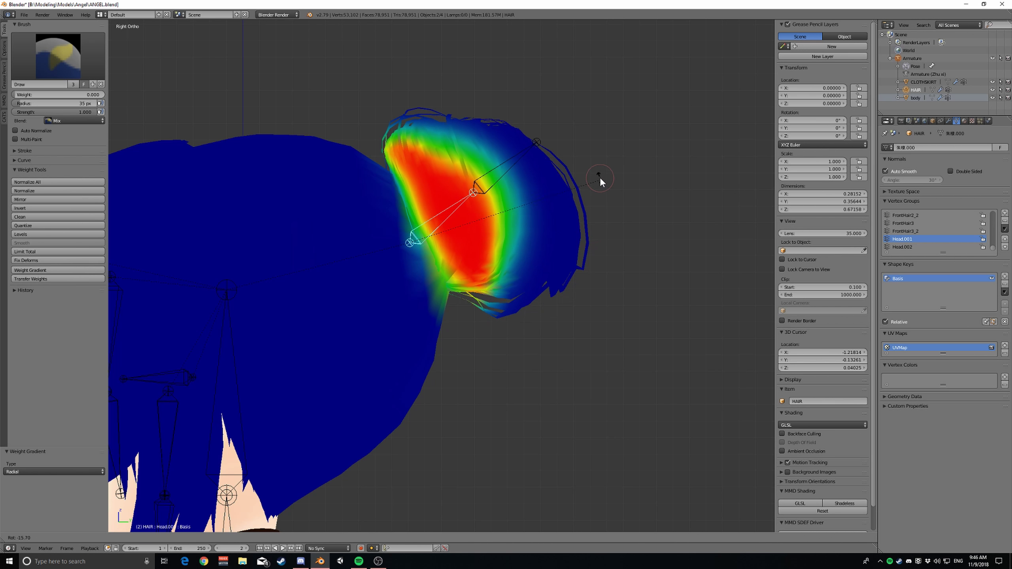
pyautogui.click(537, 238)
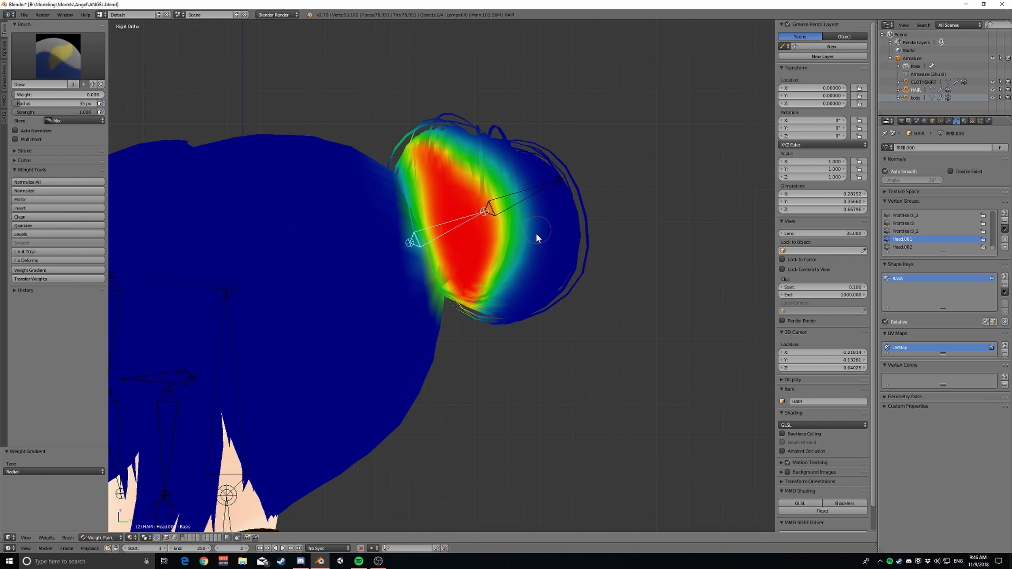
# Select the outer bun bone Head.002, set the brush weight to 1.000, and fill the outer half of the bun with radial gradients
pyautogui.rightClick(503, 212)
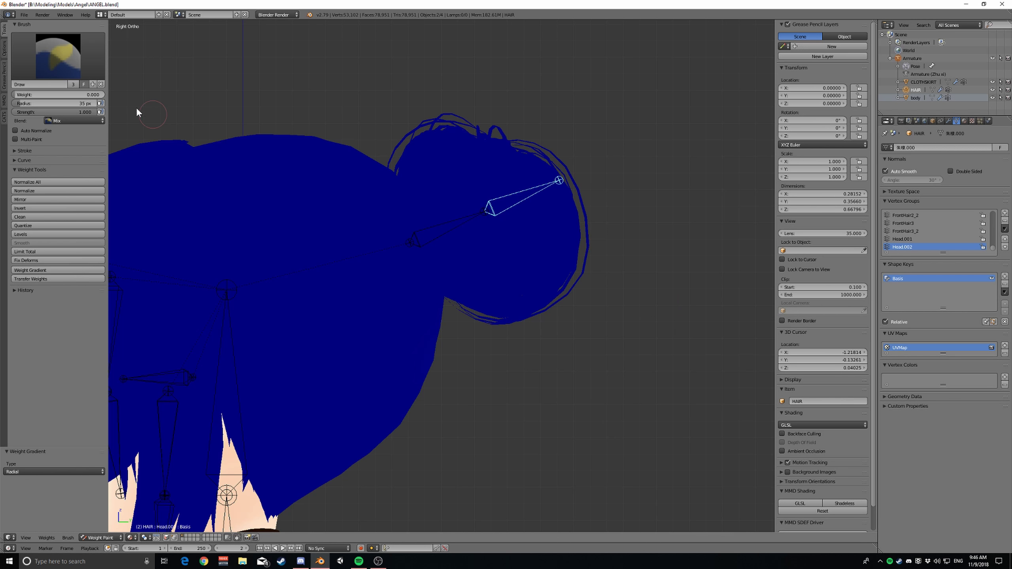
pyautogui.moveTo(36, 94); pyautogui.dragTo(108, 95)
pyautogui.keyDown('ctrl'); pyautogui.keyDown('alt'); pyautogui.moveTo(574, 163); pyautogui.dragTo(615, 281); pyautogui.keyUp('alt'); pyautogui.keyUp('ctrl')
pyautogui.keyDown('ctrl'); pyautogui.keyDown('alt'); pyautogui.moveTo(630, 205); pyautogui.dragTo(626, 410); pyautogui.keyUp('alt'); pyautogui.keyUp('ctrl')
pyautogui.keyDown('ctrl'); pyautogui.keyDown('alt'); pyautogui.moveTo(609, 323); pyautogui.dragTo(561, 505); pyautogui.keyUp('alt'); pyautogui.keyUp('ctrl')
pyautogui.moveTo(635, 129); pyautogui.dragTo(740, 185)
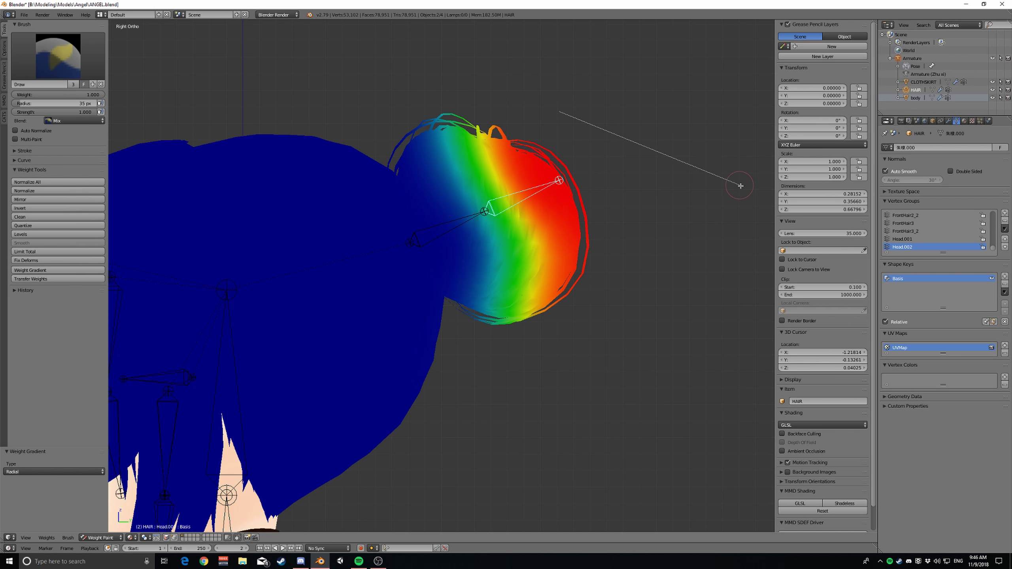
pyautogui.moveTo(582, 96); pyautogui.dragTo(660, 113)
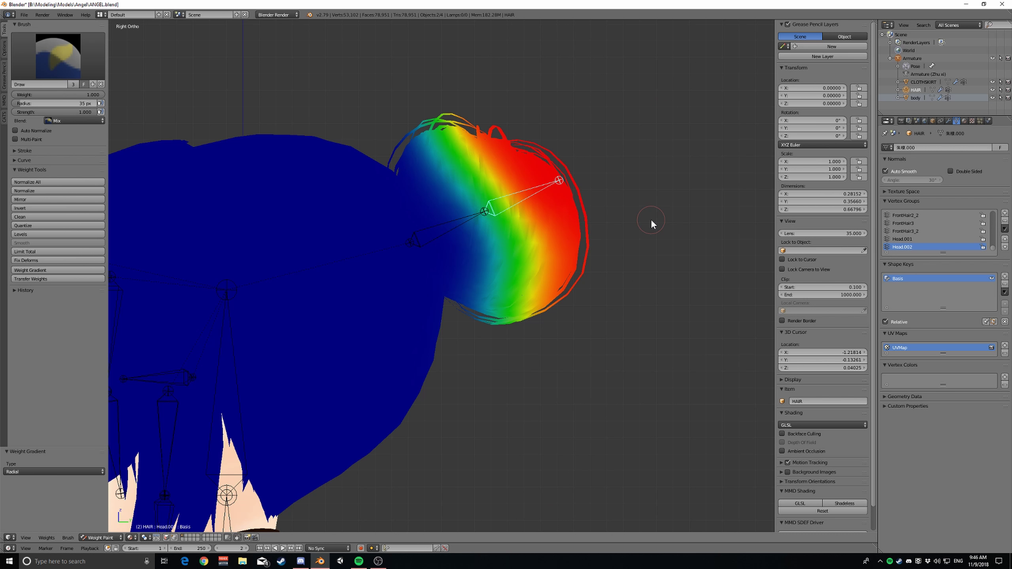
# Try rotating the inner and outer bun bones in turn to test how the bun deforms with the repainted weights
pyautogui.rightClick(451, 227)
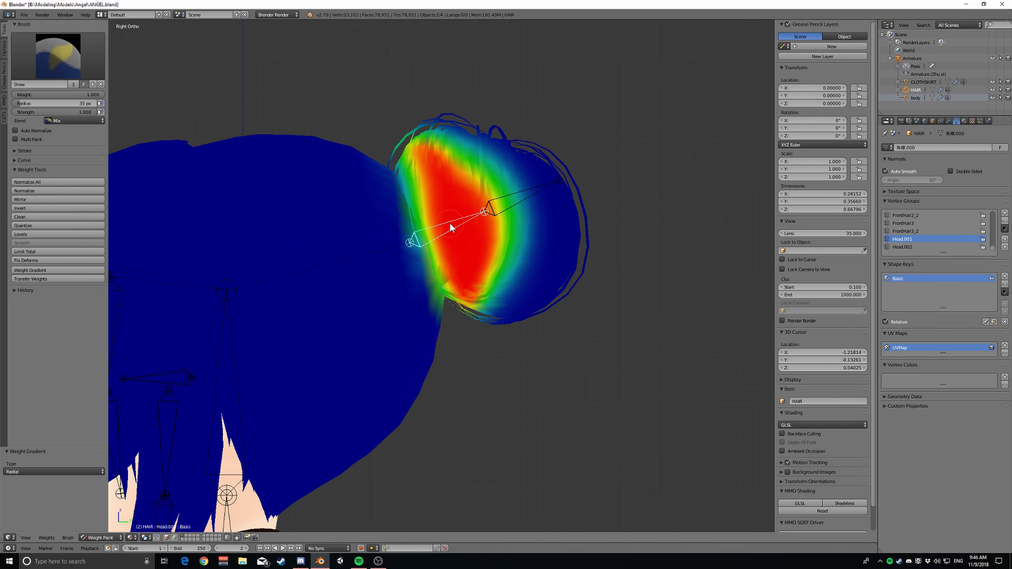
pyautogui.press('r')
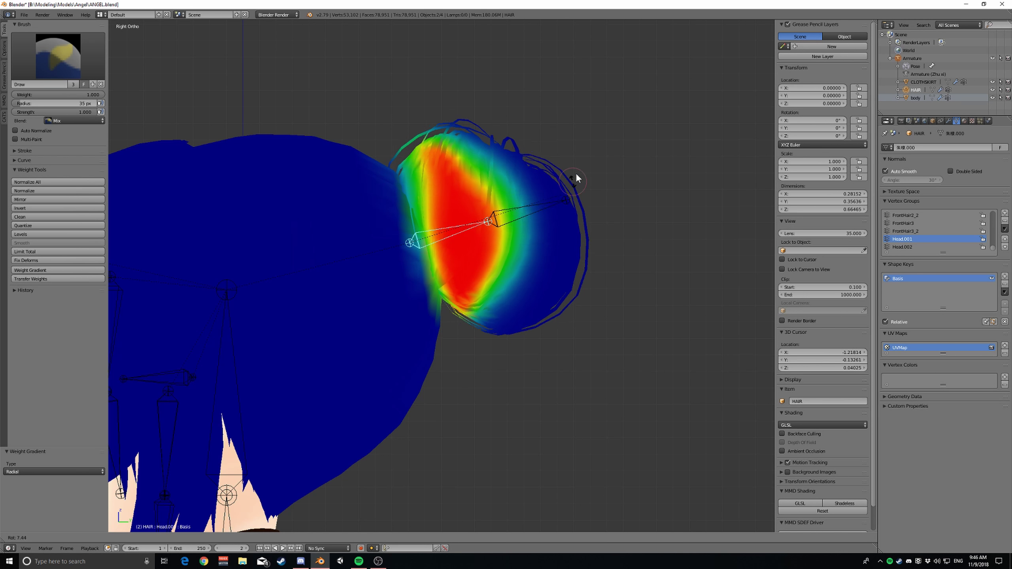
pyautogui.click(585, 187)
pyautogui.keyDown('ctrl'); pyautogui.rightClick(522, 200); pyautogui.keyUp('ctrl')
pyautogui.press('r')
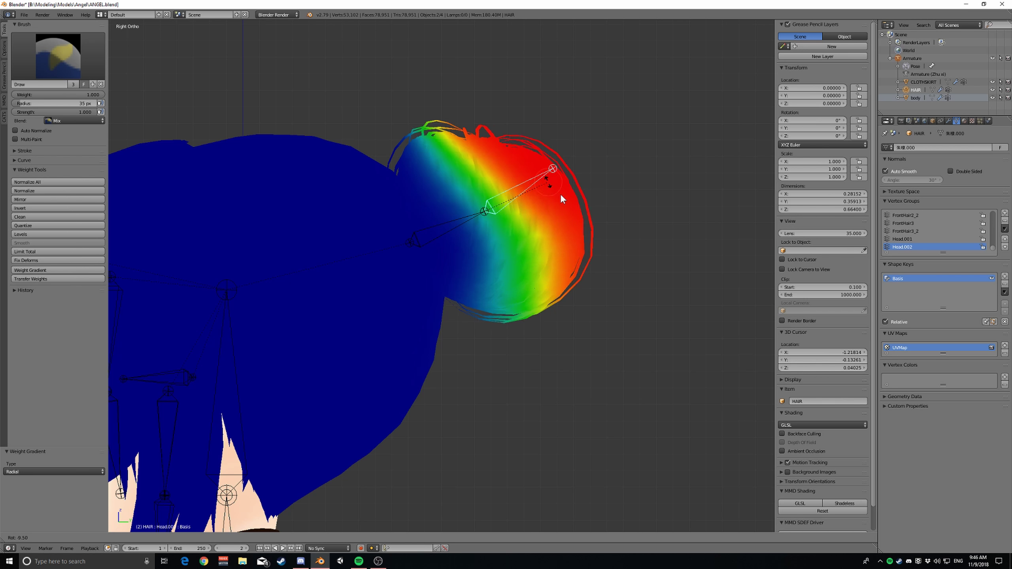
pyautogui.click(591, 198)
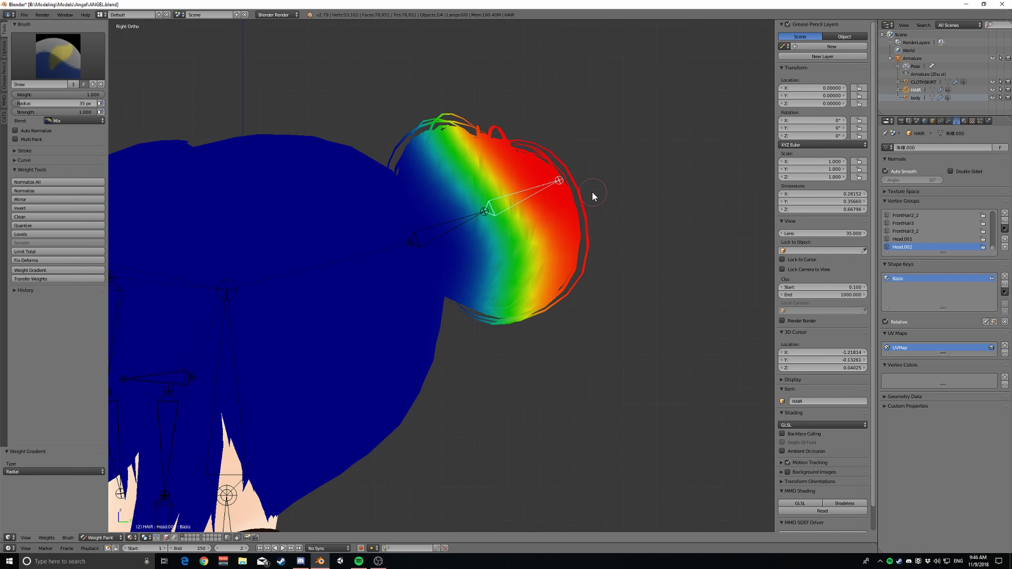
pyautogui.keyDown('ctrl'); pyautogui.rightClick(485, 226); pyautogui.keyUp('ctrl')
pyautogui.press('r')
pyautogui.click(566, 212)
pyautogui.scroll(-3, 556, 235)
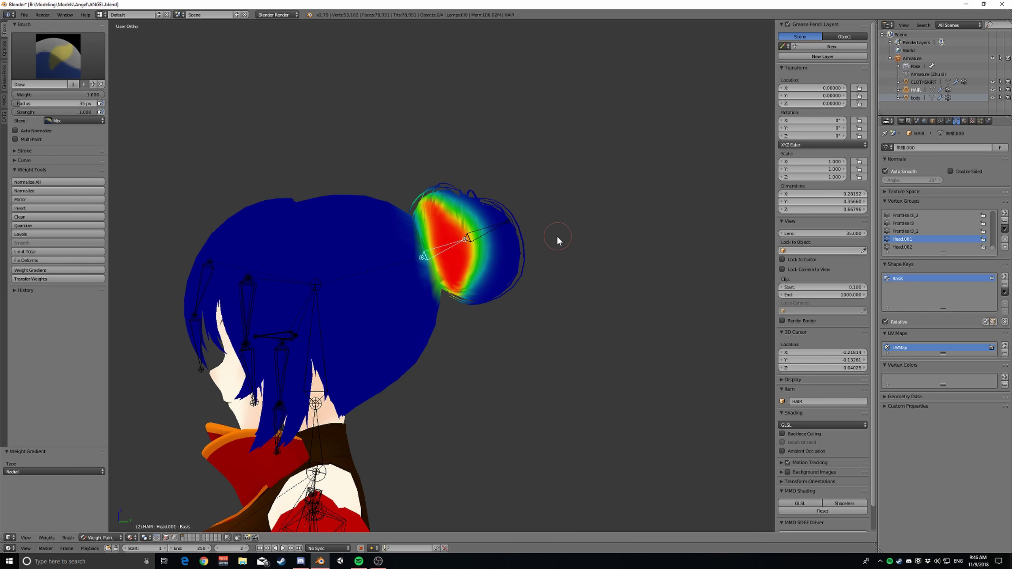
# Return the hair mesh to Object Mode and try rotating the inner bun bone Head.001 to check the textured bun's deformation
pyautogui.moveTo(556, 236)
pyautogui.mouseDown(button='middle')
pyautogui.moveTo(454, 241)
pyautogui.moveTo(621, 233)
pyautogui.moveTo(510, 242)
pyautogui.moveTo(474, 263)
pyautogui.mouseUp(button='middle')
pyautogui.click(102, 537)
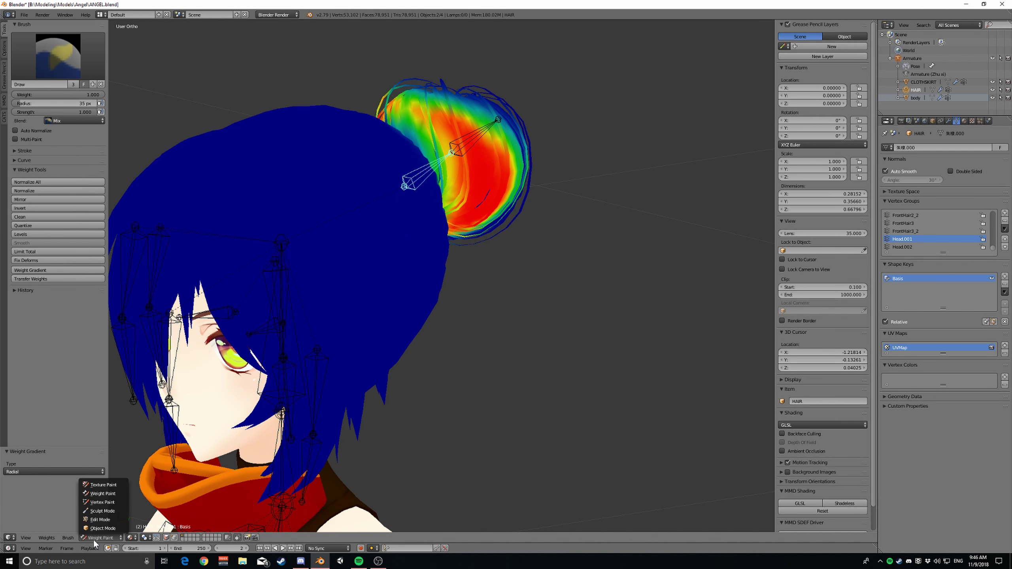
pyautogui.click(96, 547)
pyautogui.rightClick(402, 180)
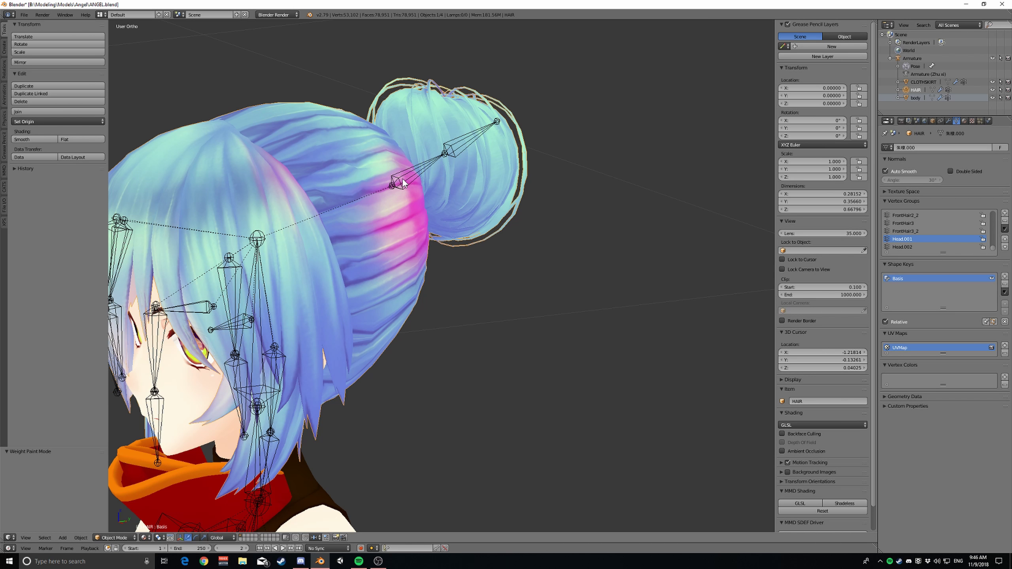
pyautogui.rightClick(391, 186)
pyautogui.press('r')
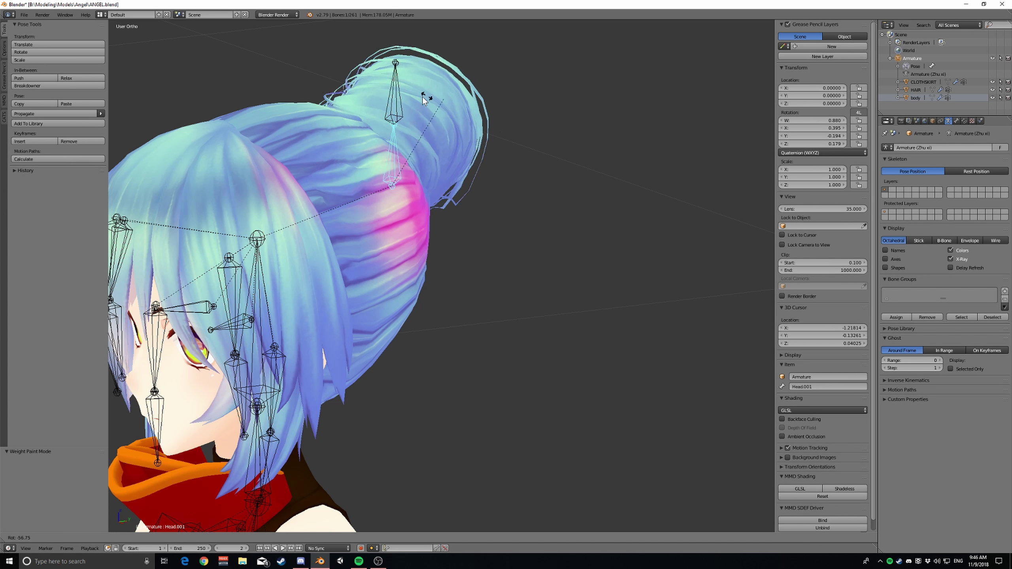
pyautogui.rightClick(538, 217)
pyautogui.moveTo(538, 217); pyautogui.dragTo(490, 198, button='middle')
pyautogui.press('r')
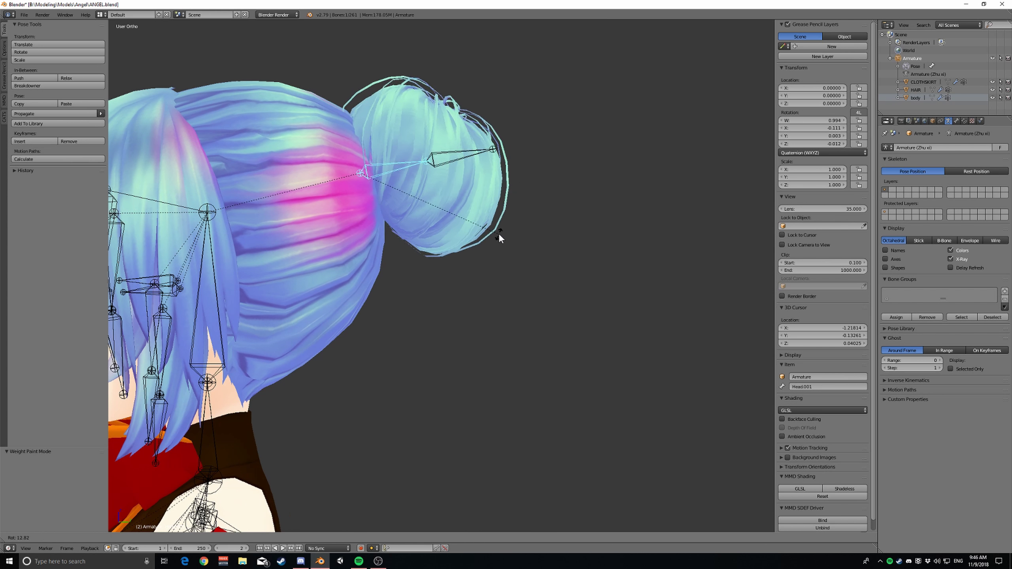
pyautogui.rightClick(498, 233)
# Try rotating the outer bun bone Head.002 to check how the tip of the bun bends
pyautogui.rightClick(441, 142)
pyautogui.press('r')
pyautogui.rightClick(452, 180)
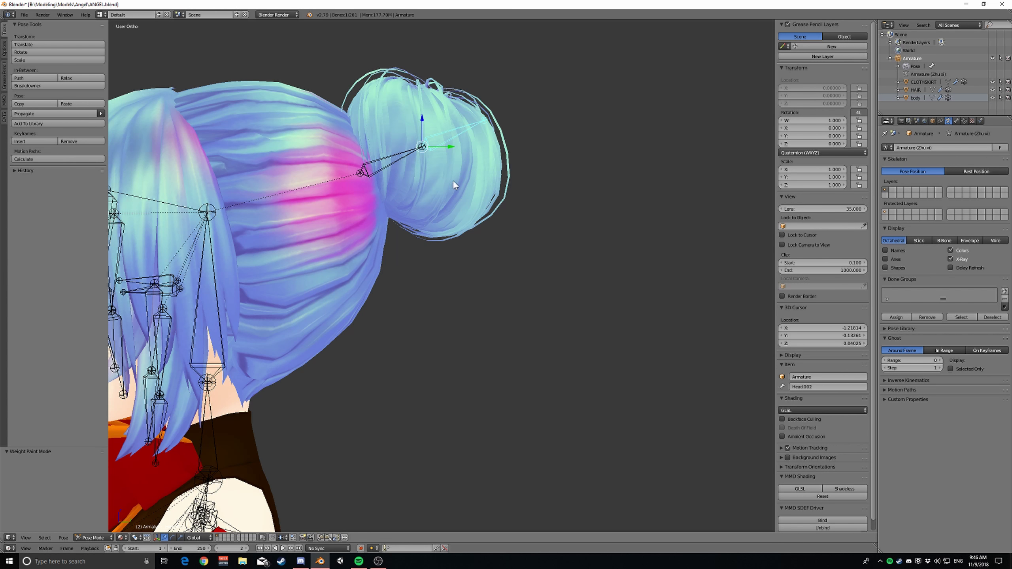
# Select the bone Left leg 2.001 above the character's left thigh in the armature
pyautogui.scroll(-4, 453, 179)
pyautogui.keyDown('shift'); pyautogui.moveTo(380, 394); pyautogui.dragTo(423, 272, button='middle'); pyautogui.keyUp('shift')
pyautogui.keyDown('shift'); pyautogui.moveTo(486, 389); pyautogui.dragTo(418, 298, button='middle'); pyautogui.keyUp('shift')
pyautogui.moveTo(388, 382); pyautogui.dragTo(454, 137, button='middle')
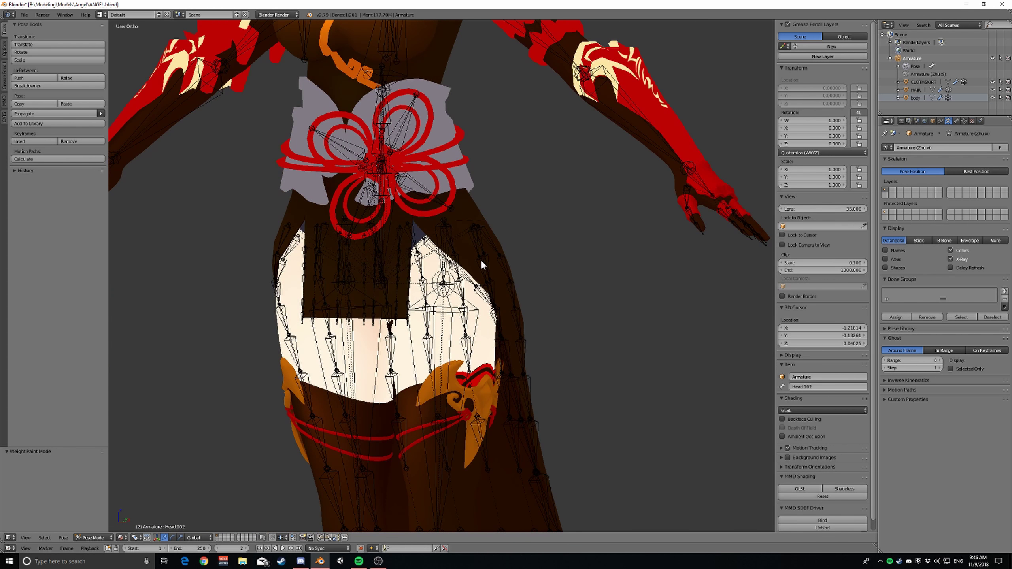
pyautogui.moveTo(480, 260); pyautogui.dragTo(510, 259, button='middle')
pyautogui.keyDown('shift'); pyautogui.moveTo(494, 205); pyautogui.dragTo(459, 202, button='middle'); pyautogui.keyUp('shift')
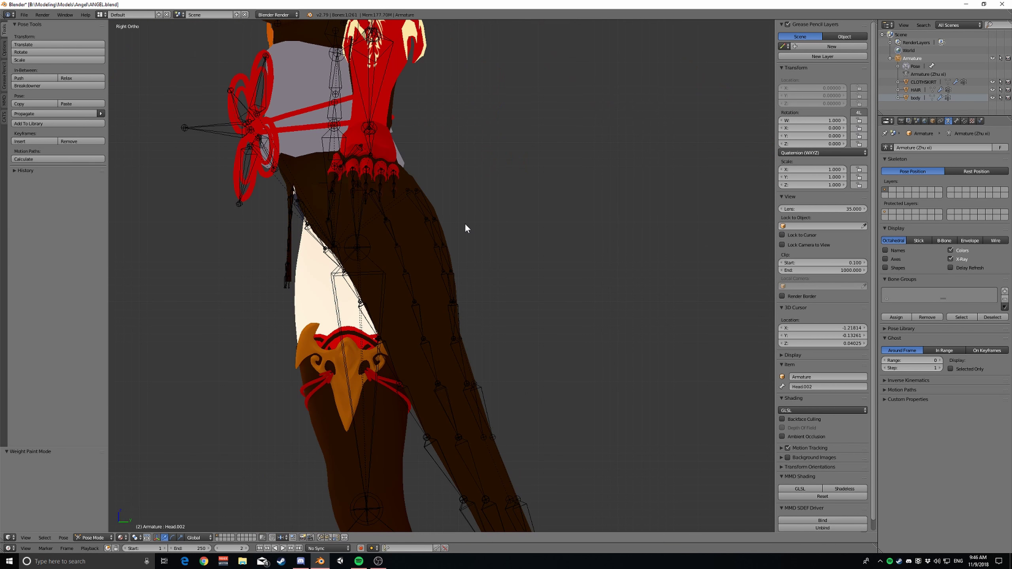
pyautogui.press('KP_1')
pyautogui.rightClick(479, 290)
pyautogui.scroll(1, 479, 290)
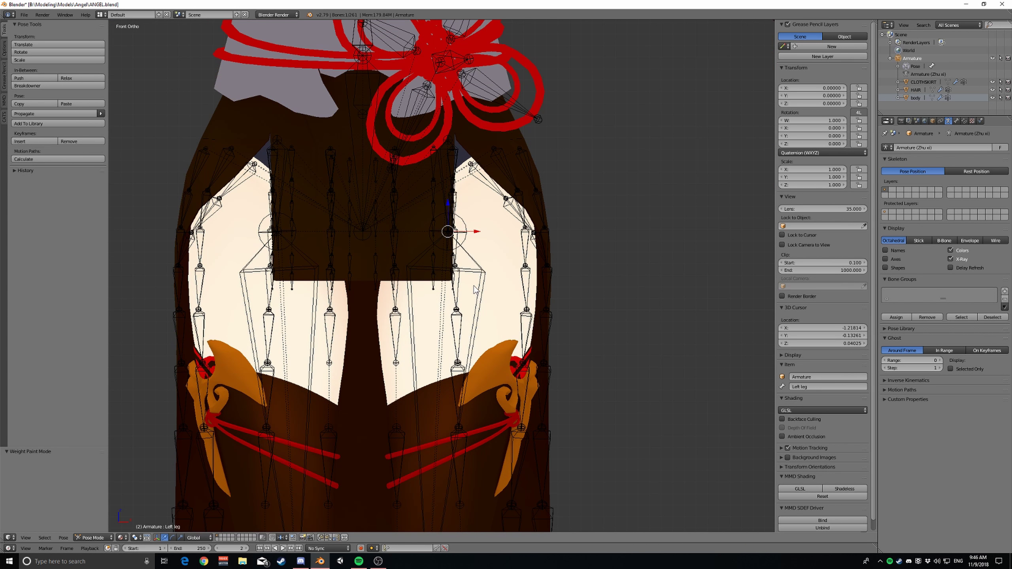
pyautogui.scroll(2, 474, 289)
pyautogui.rightClick(449, 199)
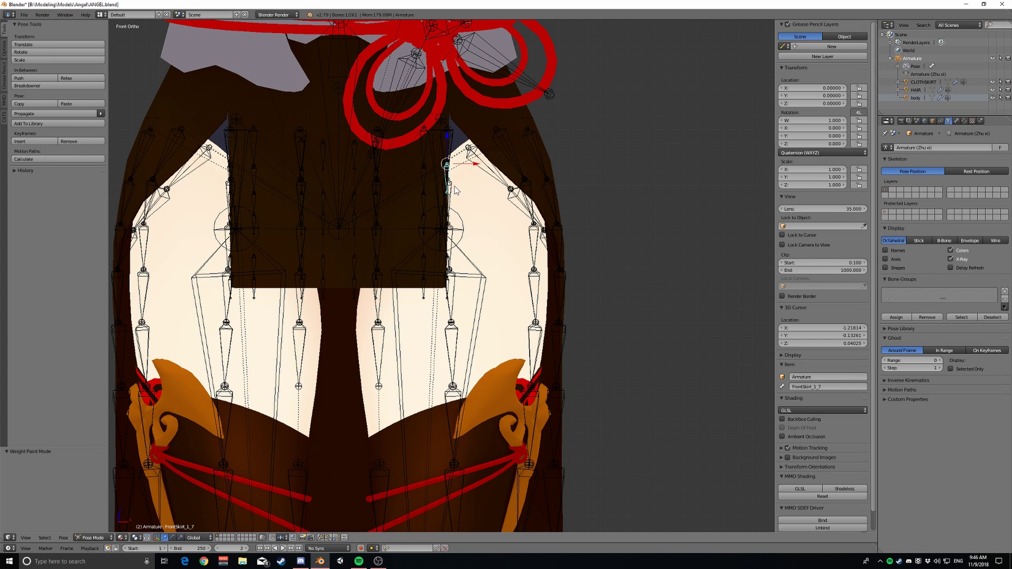
pyautogui.rightClick(454, 185)
pyautogui.moveTo(462, 193); pyautogui.dragTo(424, 224, button='middle')
pyautogui.rightClick(396, 211)
pyautogui.press('Tab')
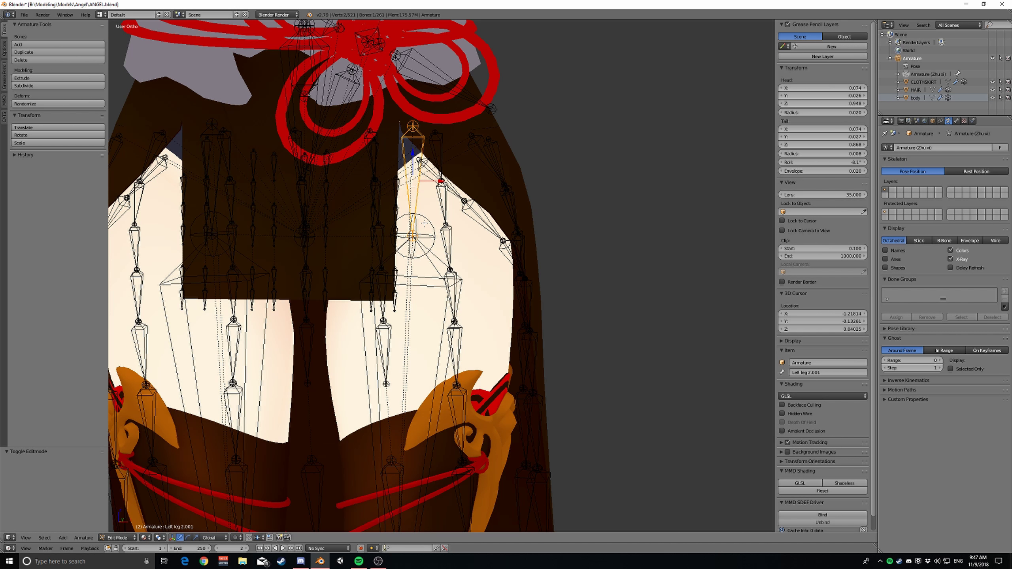
pyautogui.press('Tab')
# Select the body mesh and switch it to Weight Paint mode to show the weights of Left leg 2.001
pyautogui.rightClick(472, 282)
pyautogui.click(119, 537)
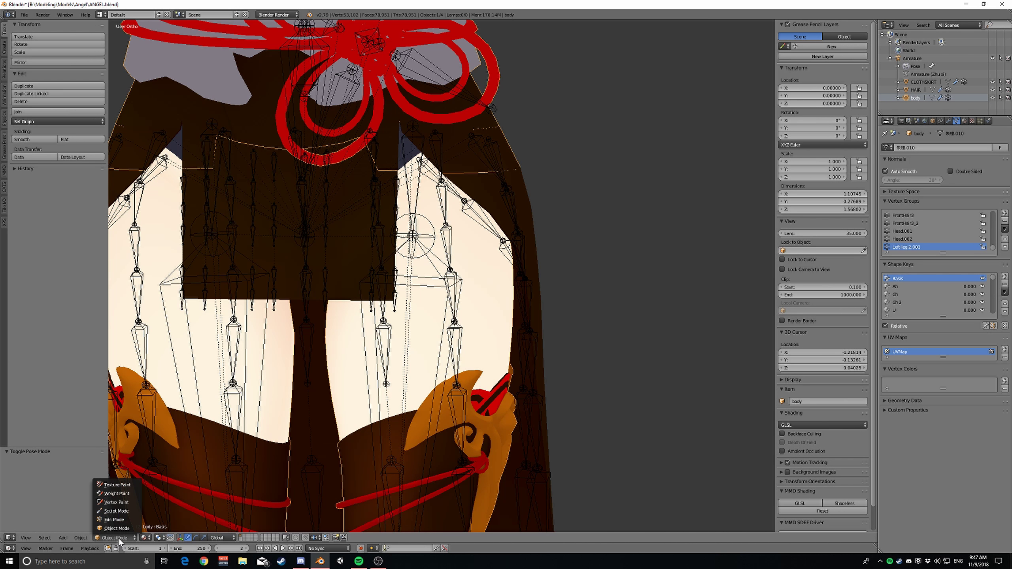
pyautogui.click(117, 493)
pyautogui.moveTo(272, 418); pyautogui.dragTo(434, 307, button='middle')
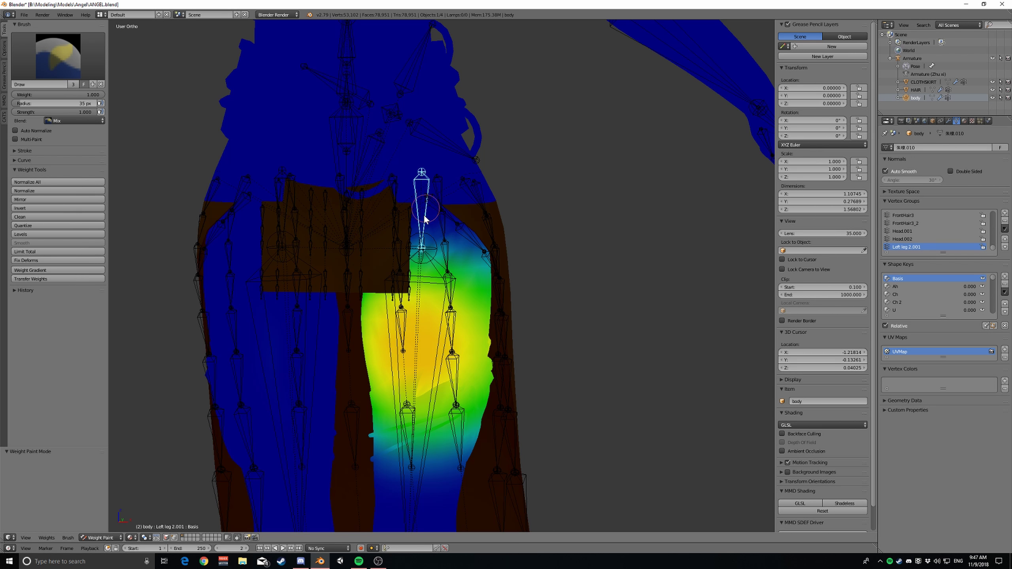
# Try rotating the Left leg 2.001 bone slightly from side to side to examine how the thigh weights follow it
pyautogui.press('r')
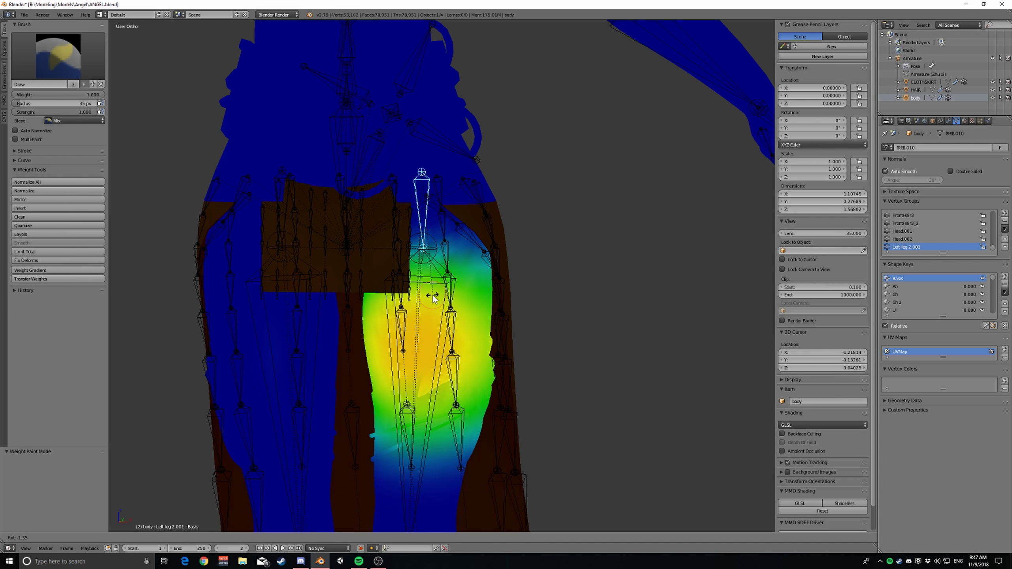
pyautogui.click(413, 347)
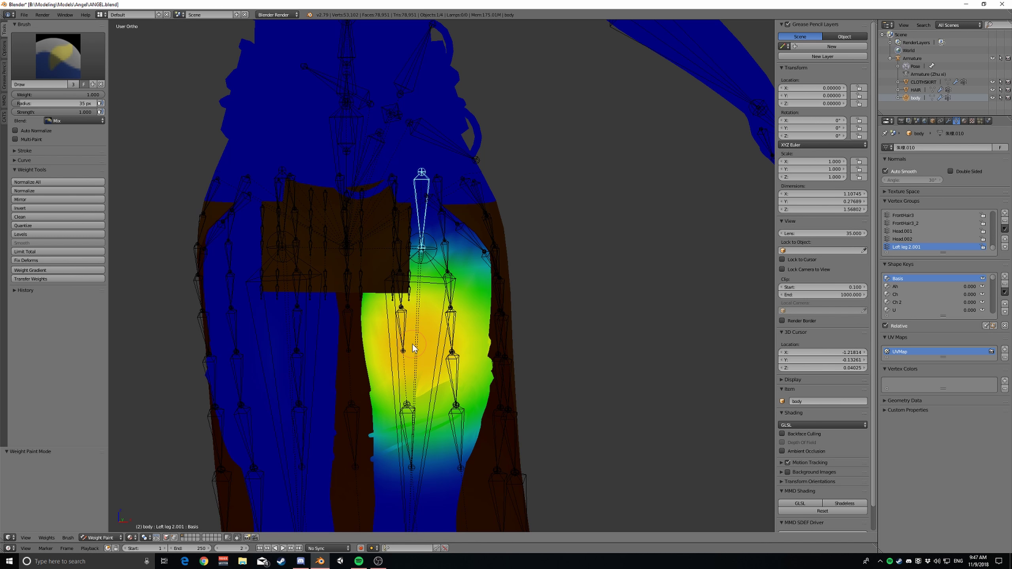
pyautogui.press('r')
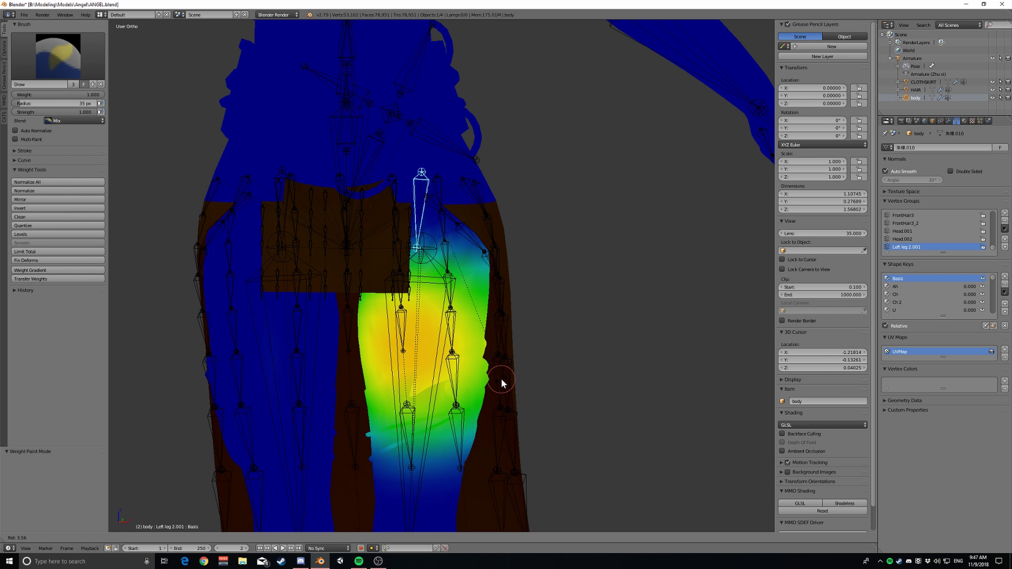
pyautogui.click(513, 389)
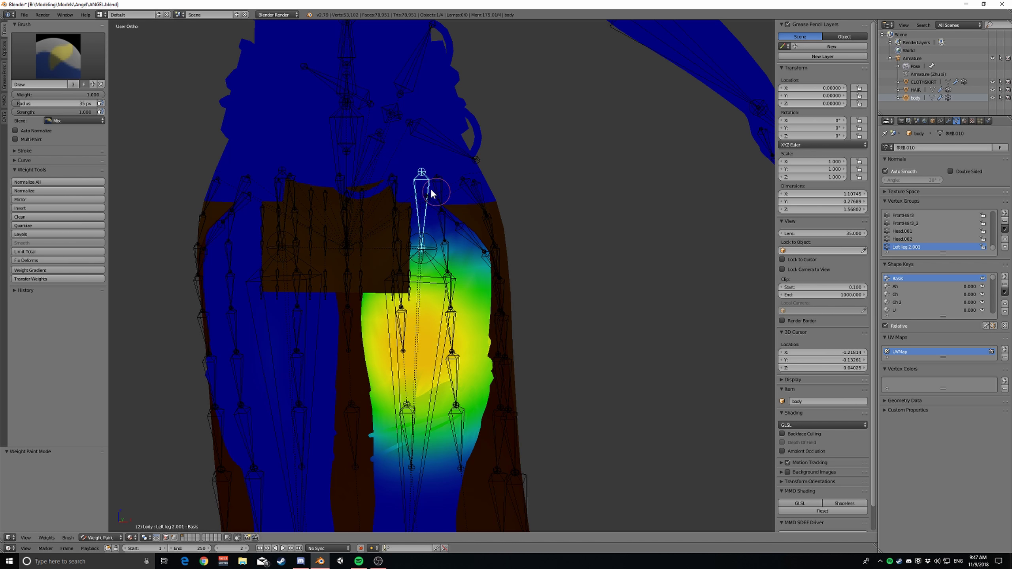
pyautogui.press('r')
pyautogui.rightClick(428, 404)
pyautogui.press('r')
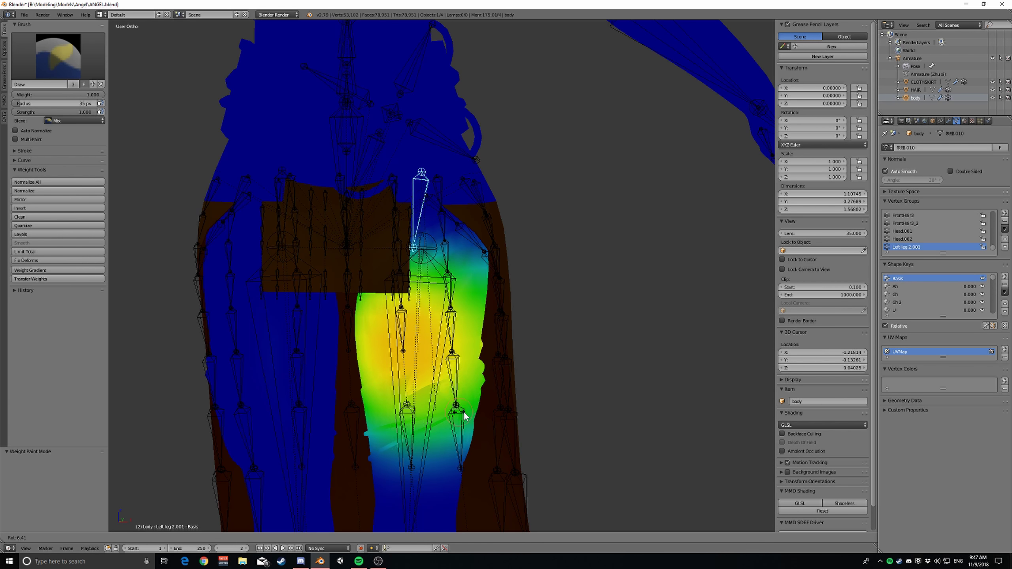
pyautogui.click(454, 429)
# Try swinging the Left leg 2.001 bone far outward and then slightly inward to compare the thigh's deformation
pyautogui.moveTo(455, 429)
pyautogui.mouseDown(button='middle')
pyautogui.moveTo(463, 432)
pyautogui.moveTo(422, 430)
pyautogui.moveTo(399, 399)
pyautogui.moveTo(474, 402)
pyautogui.mouseUp(button='middle')
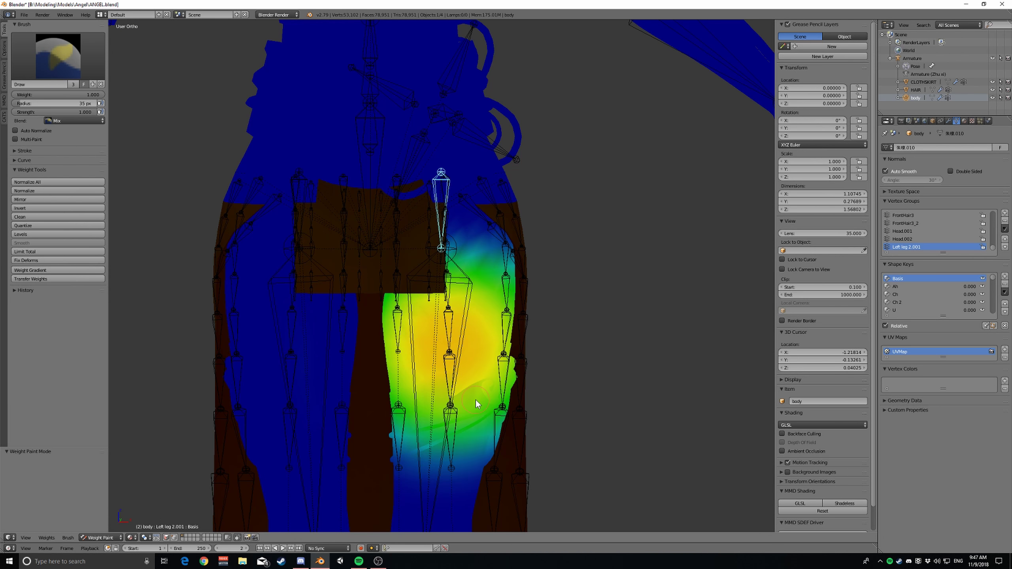
pyautogui.press('r')
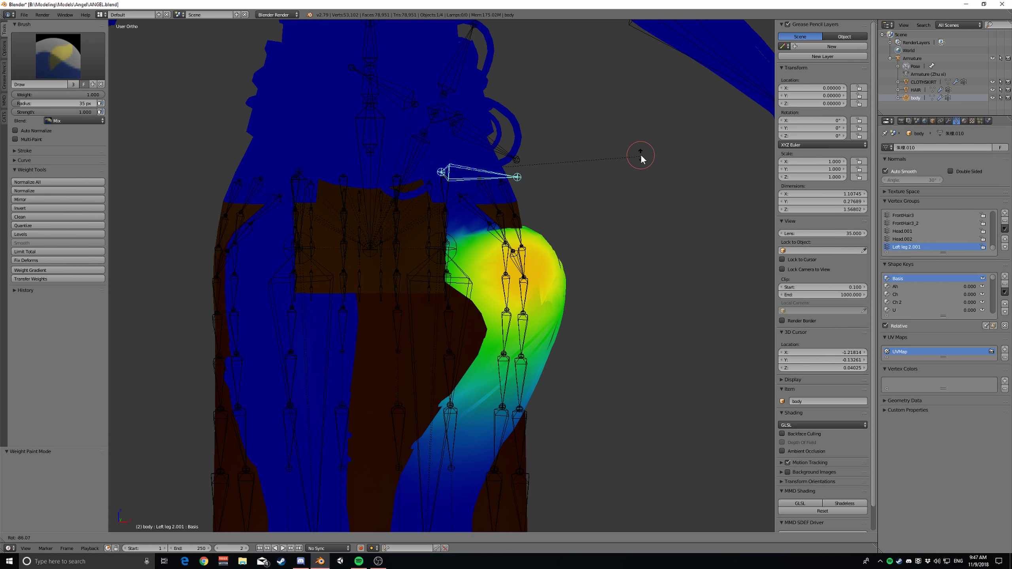
pyautogui.rightClick(634, 219)
pyautogui.press('r')
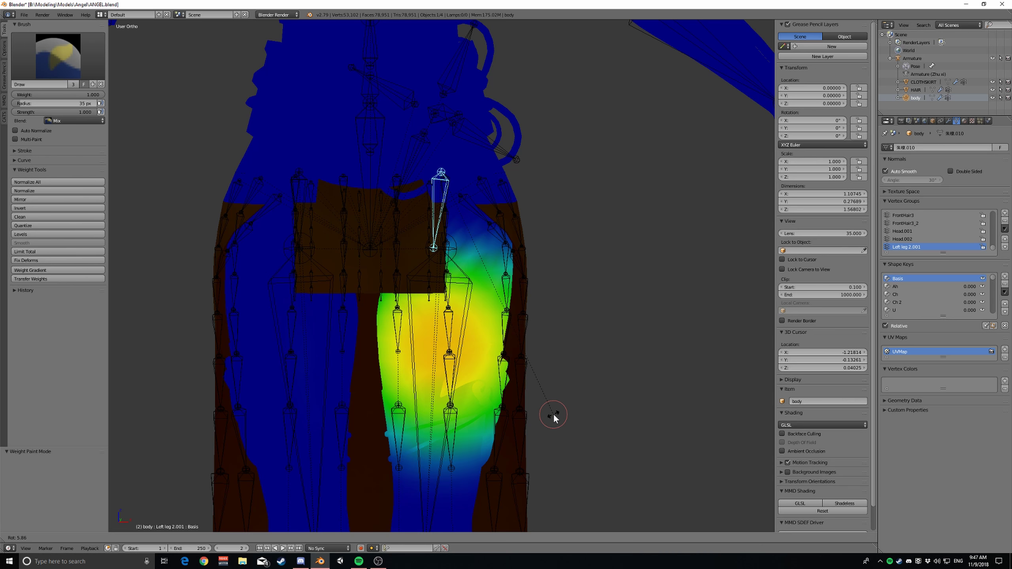
pyautogui.rightClick(554, 417)
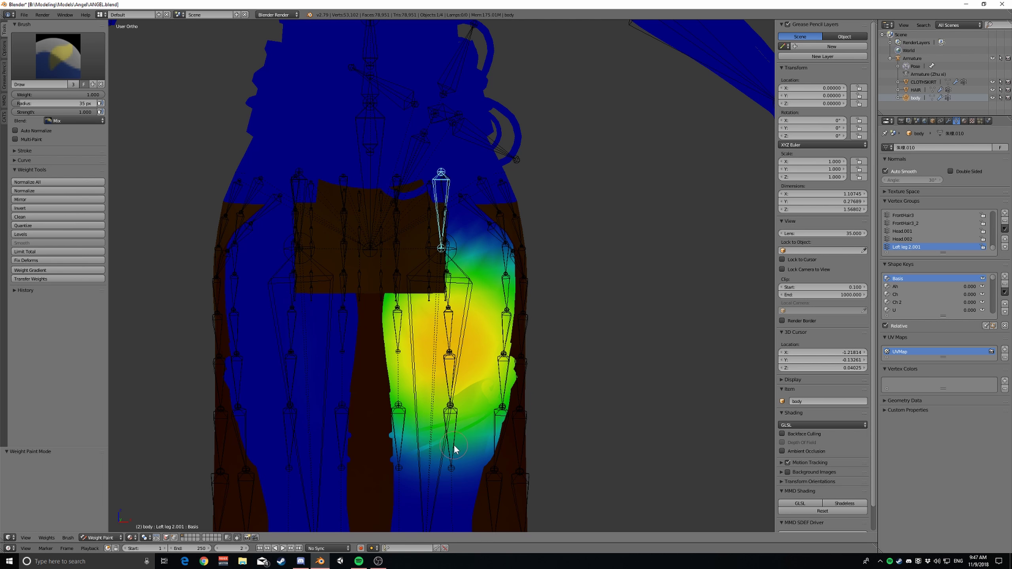
pyautogui.press('r')
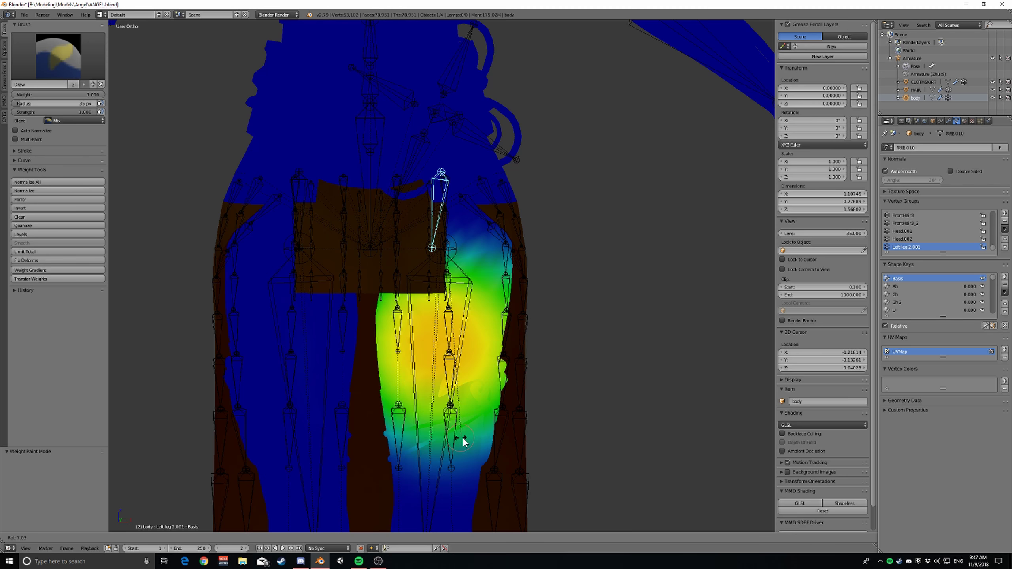
pyautogui.rightClick(492, 465)
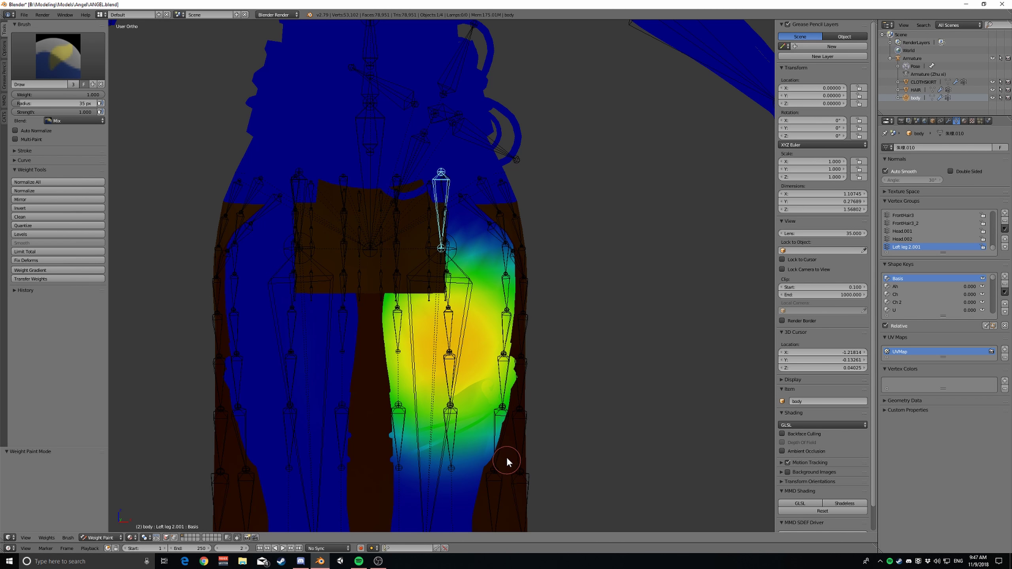
pyautogui.scroll(-2, 507, 448)
pyautogui.moveTo(507, 445)
pyautogui.mouseDown(button='middle')
pyautogui.moveTo(458, 445)
pyautogui.moveTo(490, 448)
pyautogui.moveTo(506, 407)
pyautogui.moveTo(479, 388)
pyautogui.moveTo(534, 401)
pyautogui.moveTo(523, 416)
pyautogui.moveTo(532, 446)
pyautogui.moveTo(525, 435)
pyautogui.moveTo(512, 440)
pyautogui.moveTo(530, 435)
pyautogui.moveTo(489, 435)
pyautogui.moveTo(517, 435)
pyautogui.mouseUp(button='middle')
pyautogui.scroll(3, 481, 393)
pyautogui.scroll(1, 529, 363)
pyautogui.scroll(-2, 523, 389)
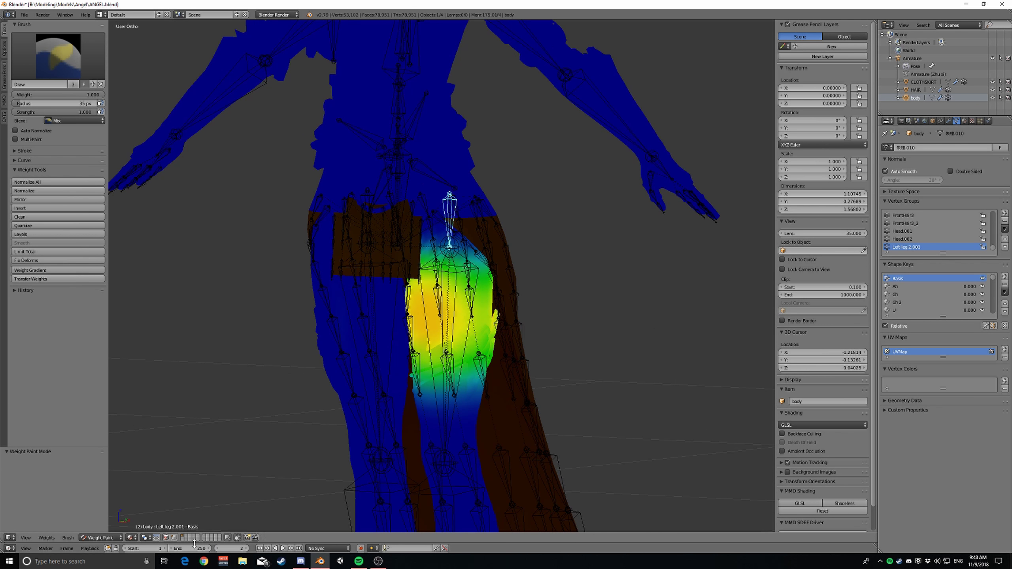
pyautogui.click(130, 537)
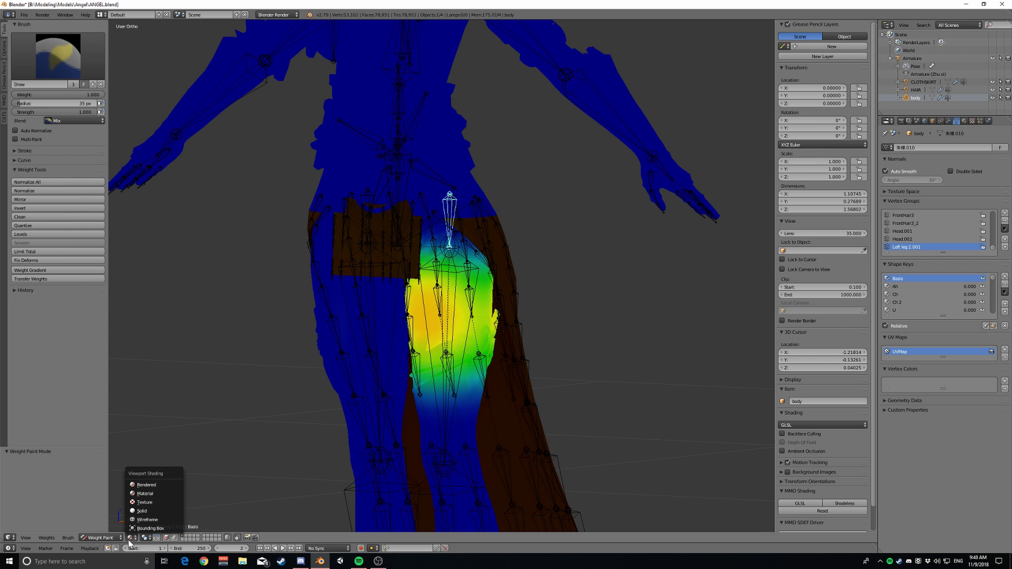
pyautogui.click(128, 540)
pyautogui.moveTo(433, 397)
pyautogui.mouseDown(button='middle')
pyautogui.moveTo(478, 404)
pyautogui.moveTo(460, 404)
pyautogui.moveTo(466, 422)
pyautogui.mouseUp(button='middle')
pyautogui.scroll(-5, 460, 407)
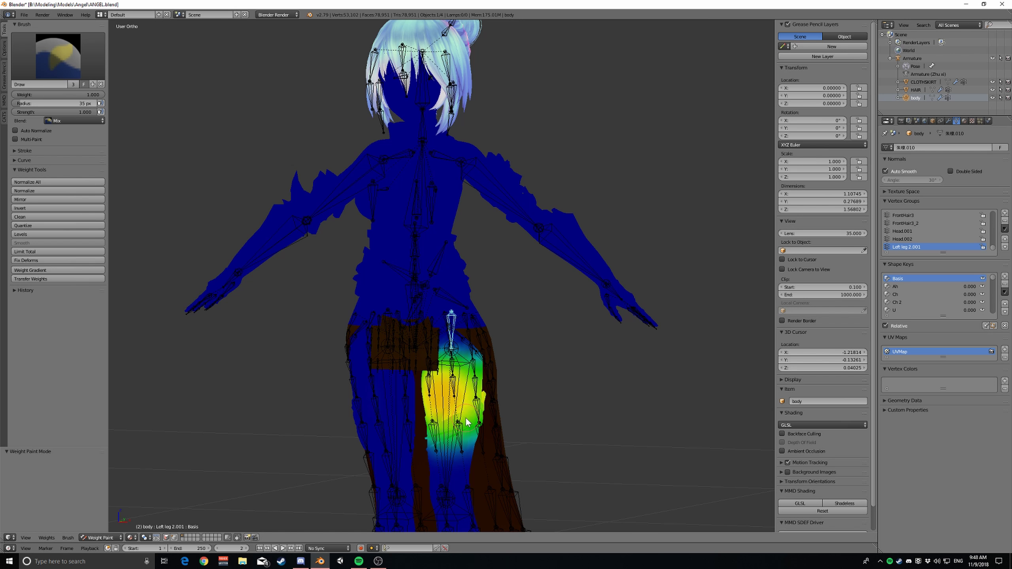
pyautogui.moveTo(466, 422)
pyautogui.mouseDown(button='middle')
pyautogui.moveTo(468, 357)
pyautogui.moveTo(499, 375)
pyautogui.moveTo(474, 378)
pyautogui.moveTo(517, 374)
pyautogui.moveTo(478, 377)
pyautogui.moveTo(490, 372)
pyautogui.mouseUp(button='middle')
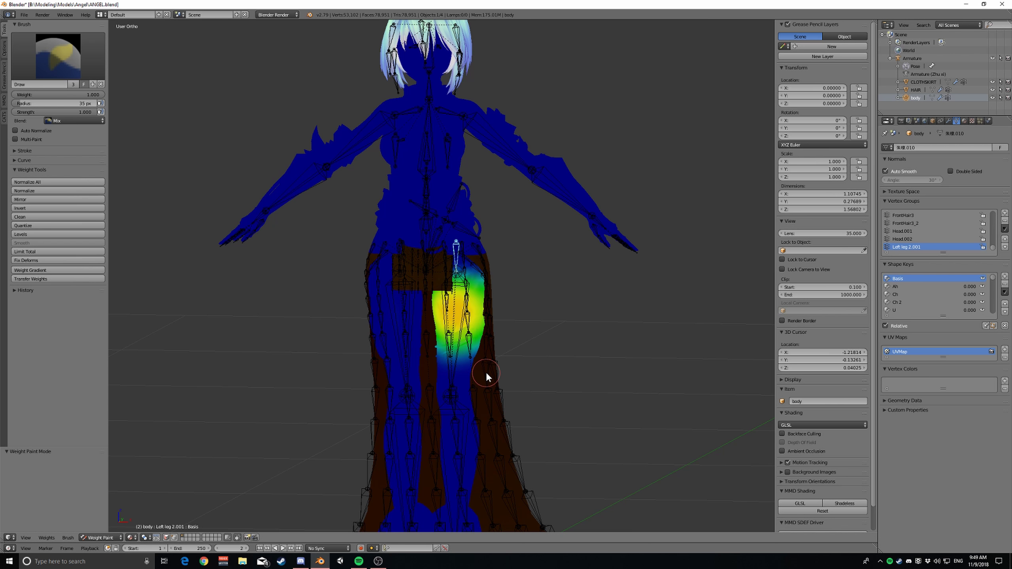
pyautogui.scroll(3, 486, 377)
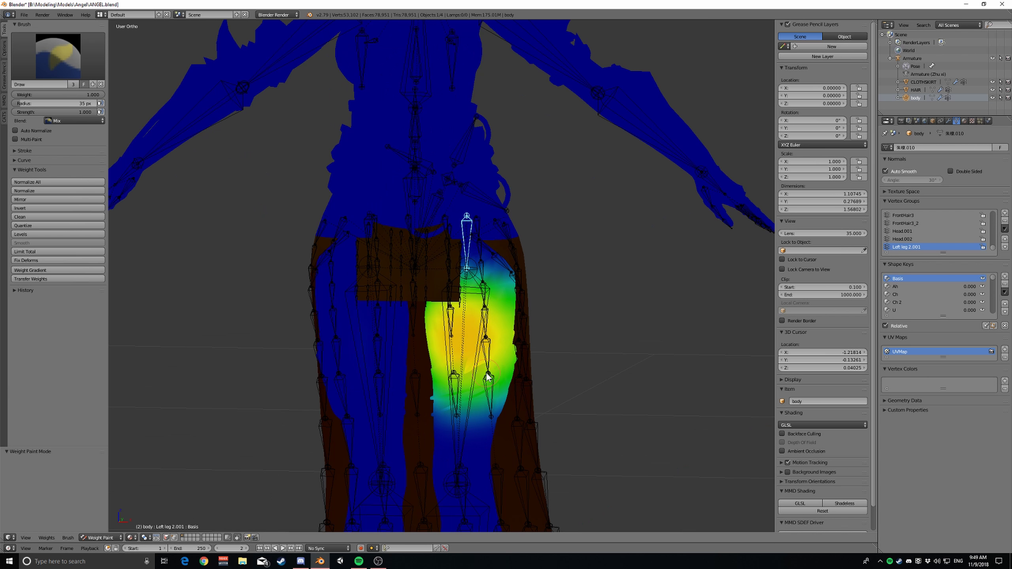
pyautogui.scroll(-4, 487, 374)
pyautogui.scroll(1, 486, 377)
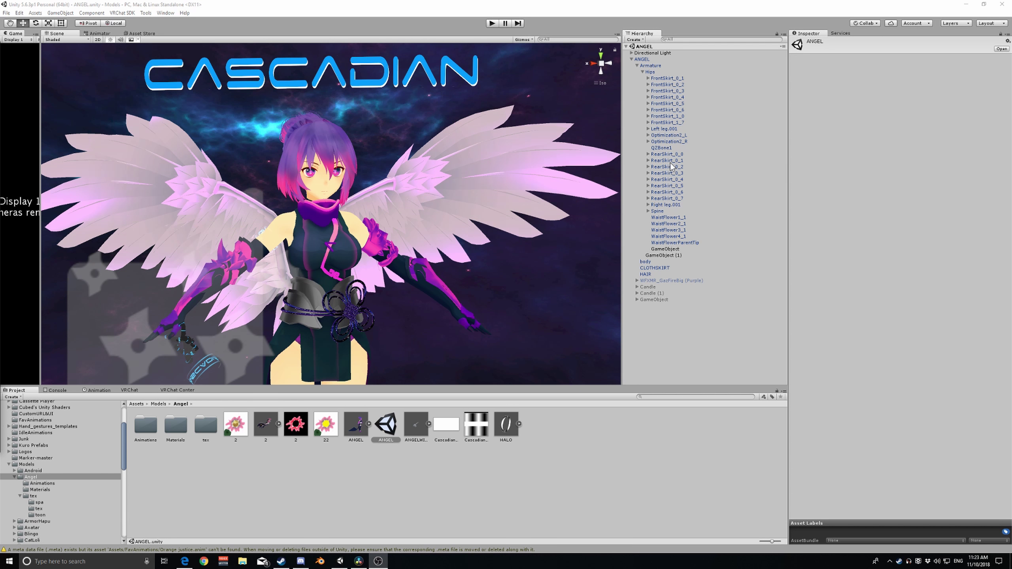
# Switch to Unity, expand the ANGEL armature through Spine, Chest and Neck, and select the Head bone with its Dynamic Bone script
pyautogui.click(656, 210)
pyautogui.click(648, 211)
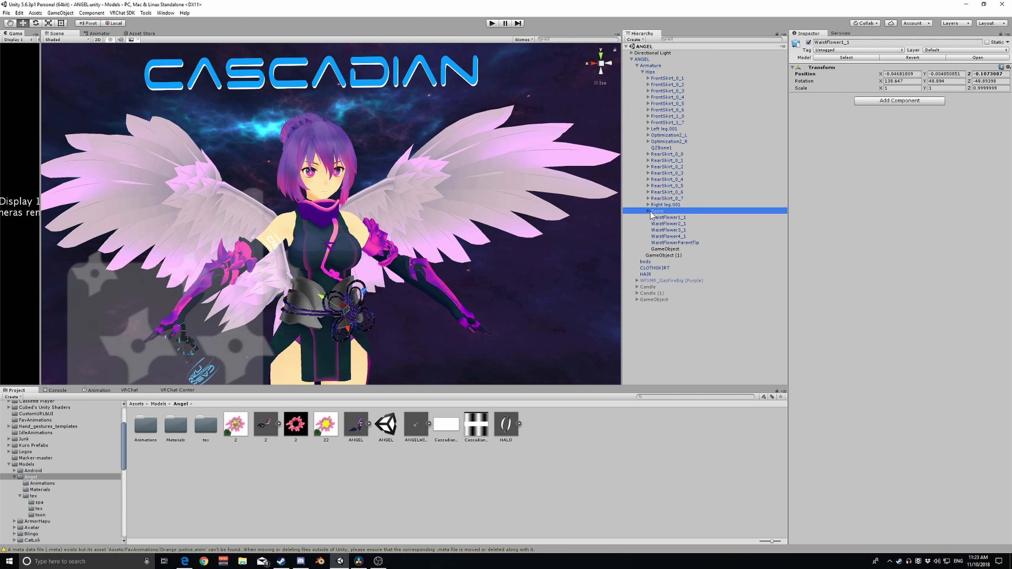
pyautogui.click(654, 218)
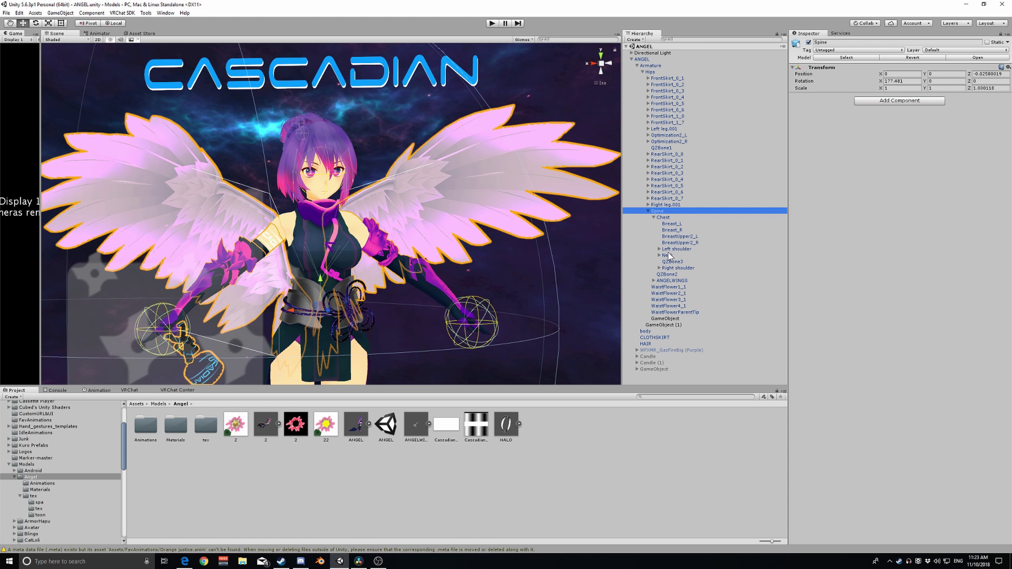
pyautogui.click(659, 255)
pyautogui.click(672, 262)
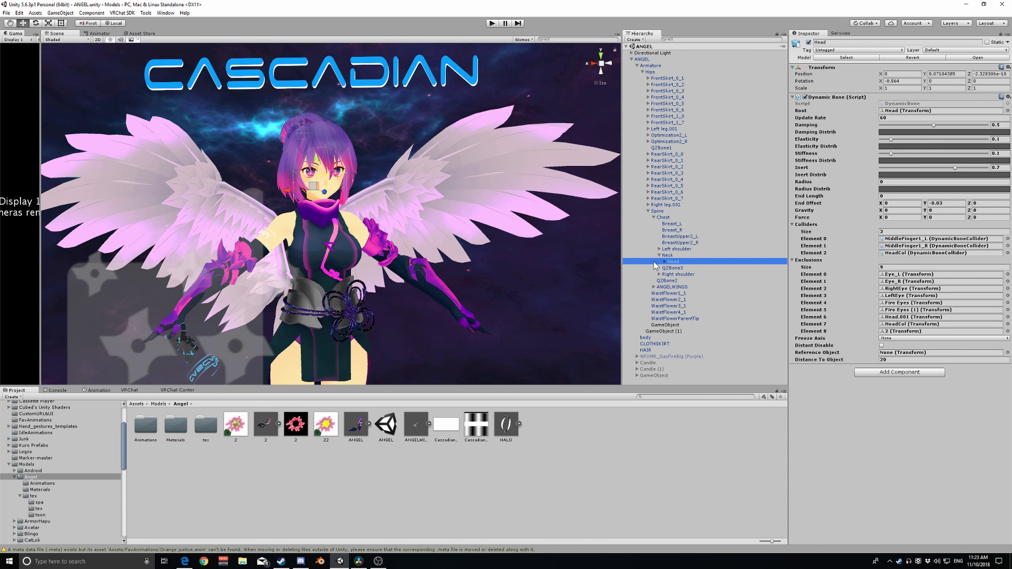
# Bring the hair bun into close view, expand the Head bone's children, and start Play mode
pyautogui.click(471, 259)
pyautogui.scroll(3, 470, 259)
pyautogui.moveTo(471, 259); pyautogui.dragTo(335, 296, button='right')
pyautogui.scroll(3, 335, 294)
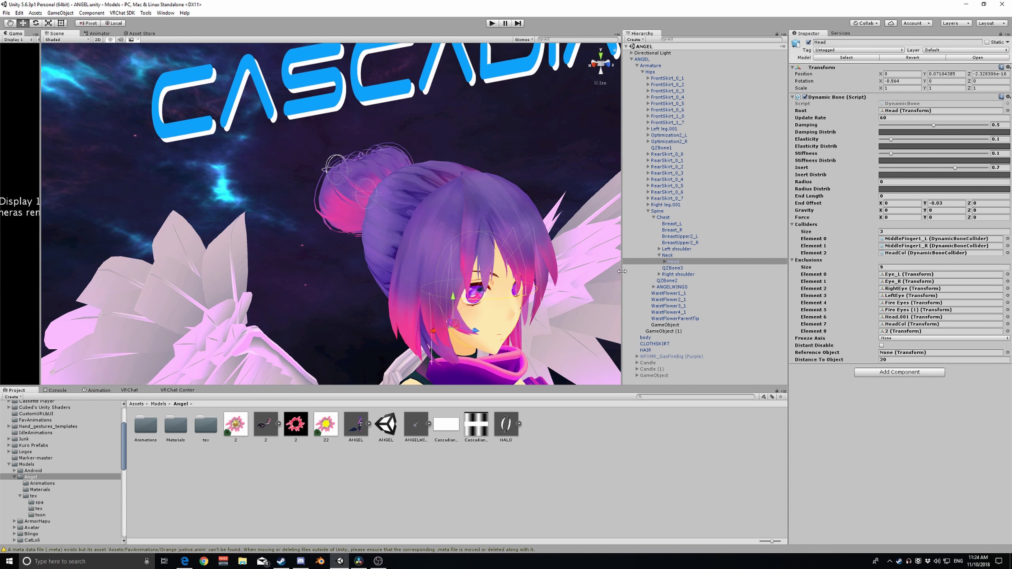
pyautogui.click(664, 261)
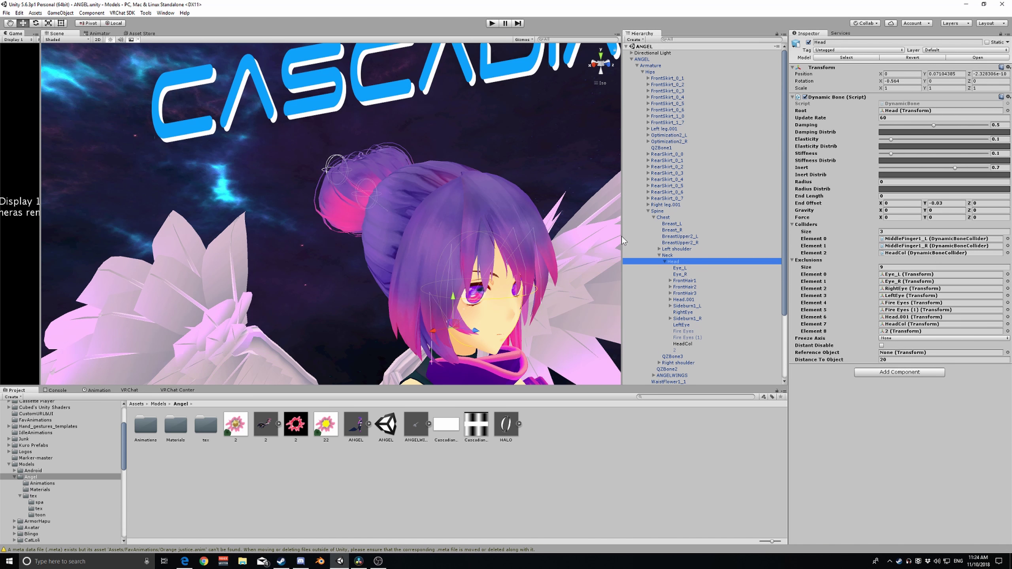
pyautogui.click(492, 24)
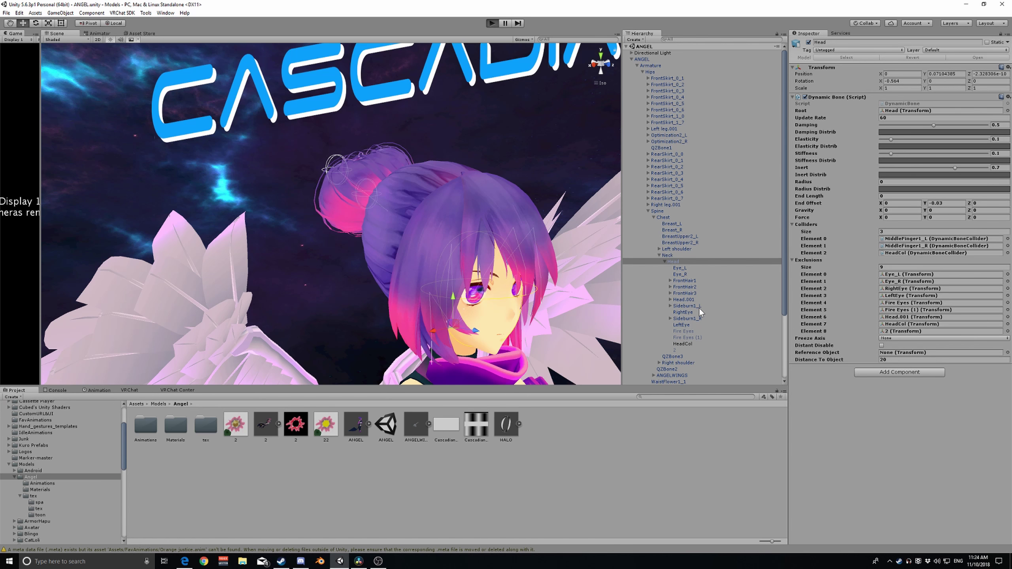
# Select the Head.001 bone under Head to examine the hair bun's Dynamic Bone settings during Play mode
pyautogui.click(685, 300)
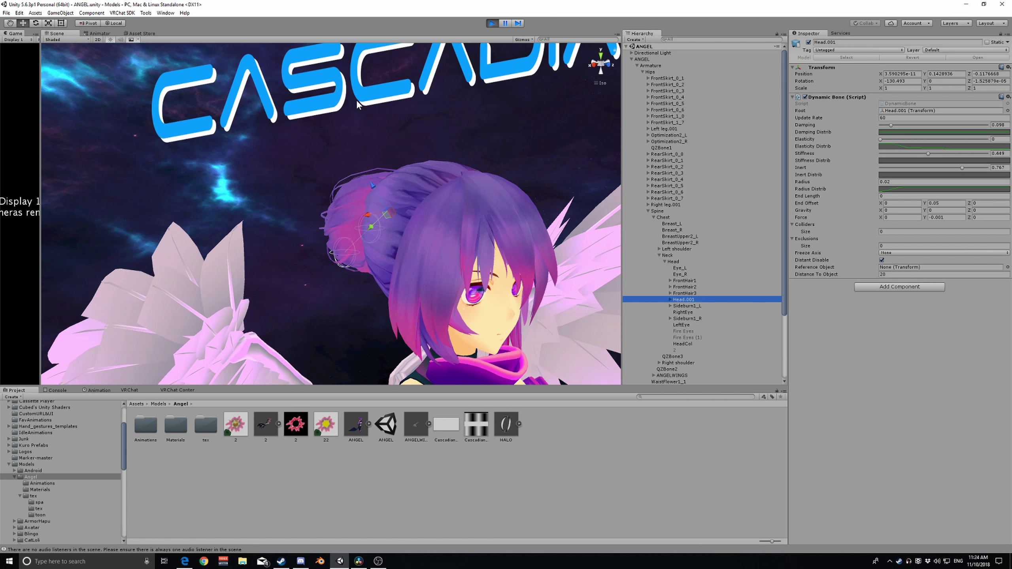
pyautogui.moveTo(450, 172); pyautogui.dragTo(462, 151, button='right')
pyautogui.scroll(-2, 462, 152)
pyautogui.moveTo(462, 155); pyautogui.dragTo(478, 52, button='middle')
pyautogui.scroll(-2, 477, 63)
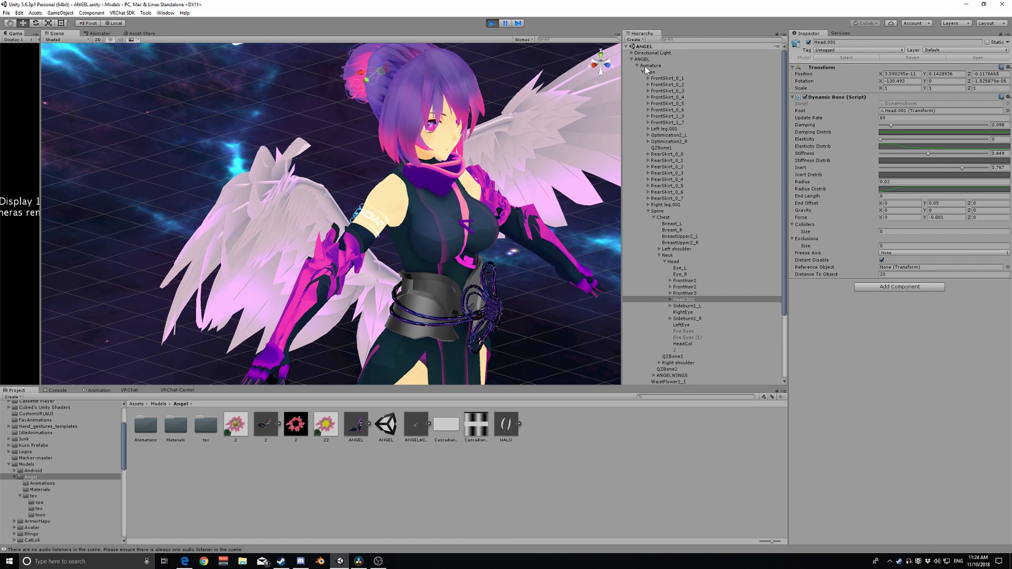
# Select the ANGEL root object and move the whole character along the X axis to test the Dynamic Bone physics
pyautogui.click(649, 59)
pyautogui.moveTo(449, 167); pyautogui.dragTo(458, 209, button='right')
pyautogui.scroll(-10, 465, 152)
pyautogui.moveTo(458, 209); pyautogui.dragTo(460, 160, button='middle')
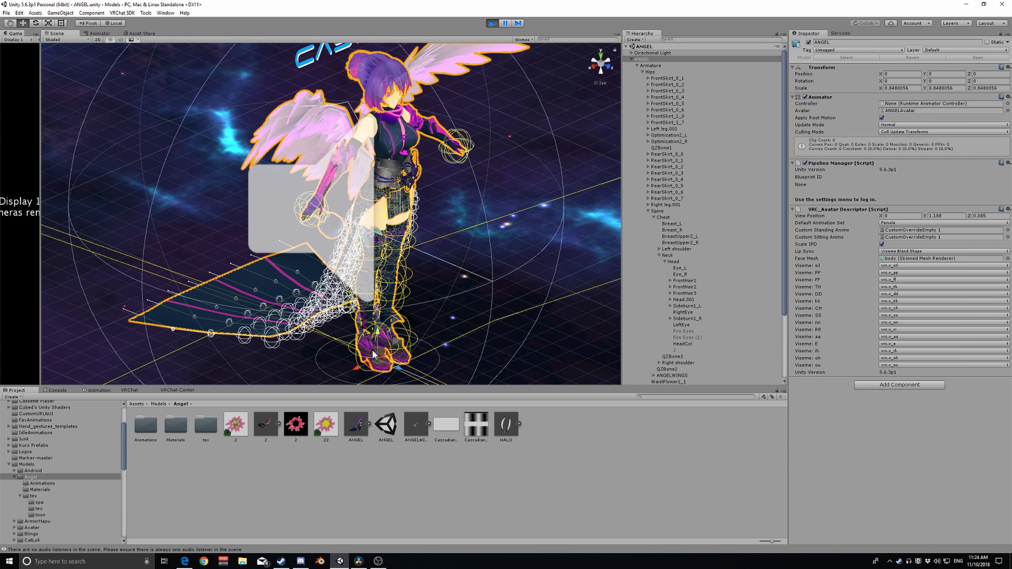
pyautogui.moveTo(351, 372); pyautogui.dragTo(332, 353)
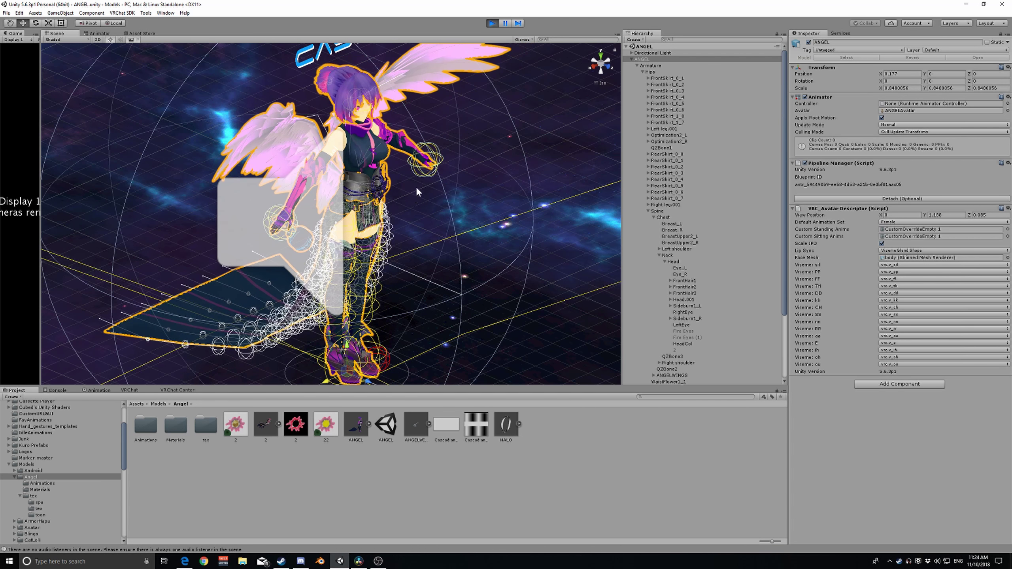
# Expand Left leg.001, select the Left leg bone to examine its Dynamic Bone settings and exclusions, and expand its child bones
pyautogui.scroll(5, 449, 233)
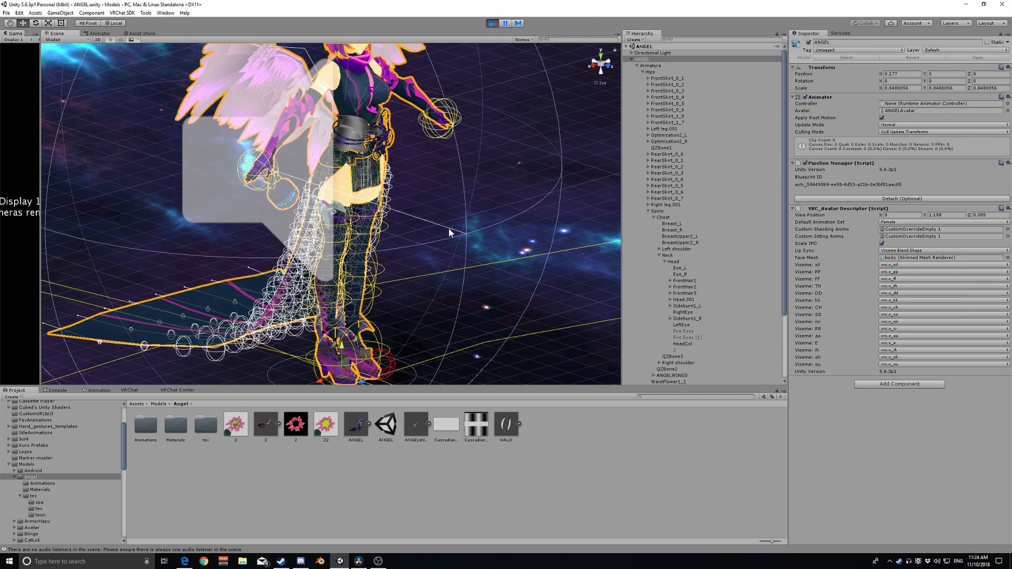
pyautogui.scroll(5, 449, 233)
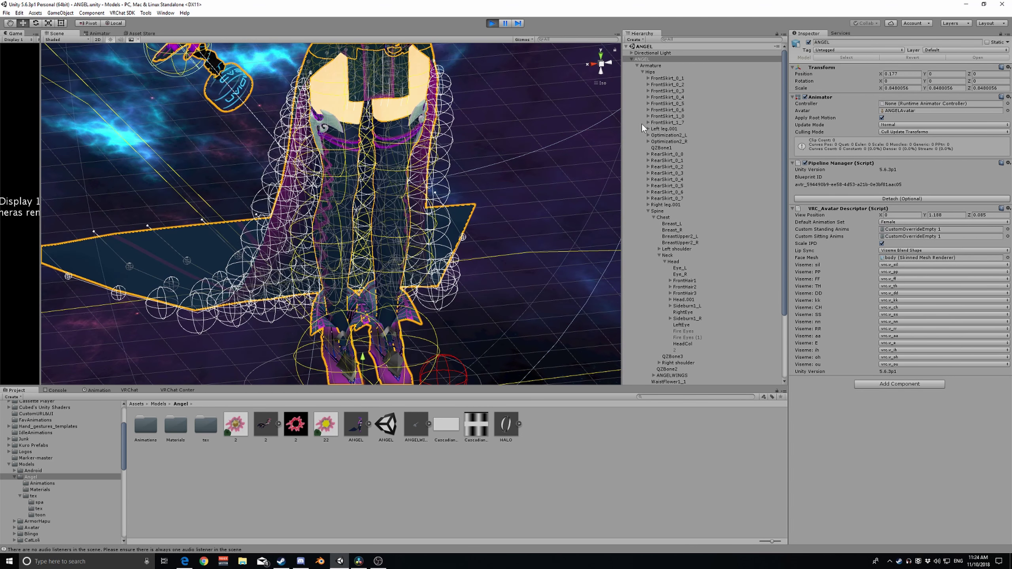
pyautogui.click(648, 129)
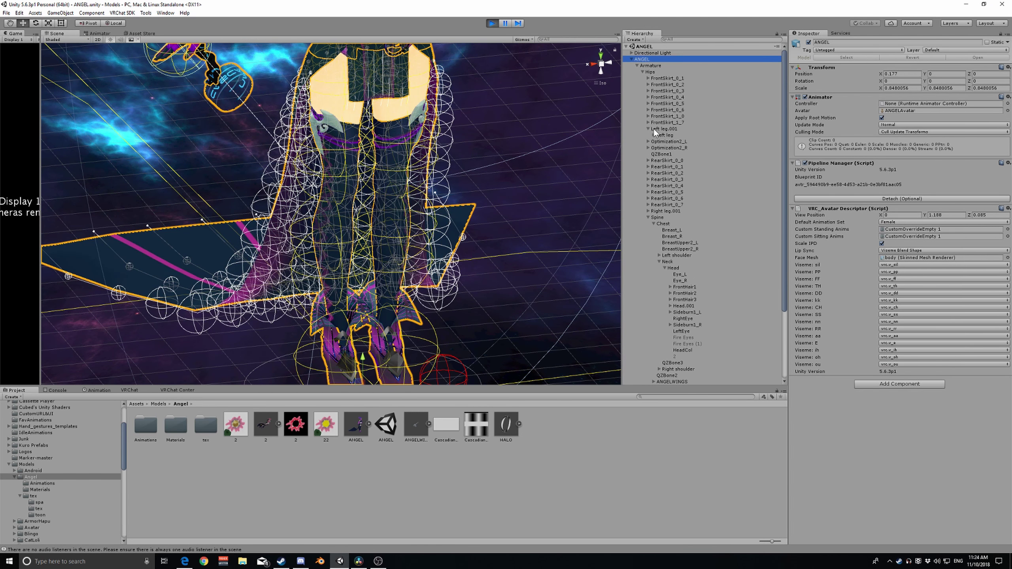
pyautogui.click(664, 134)
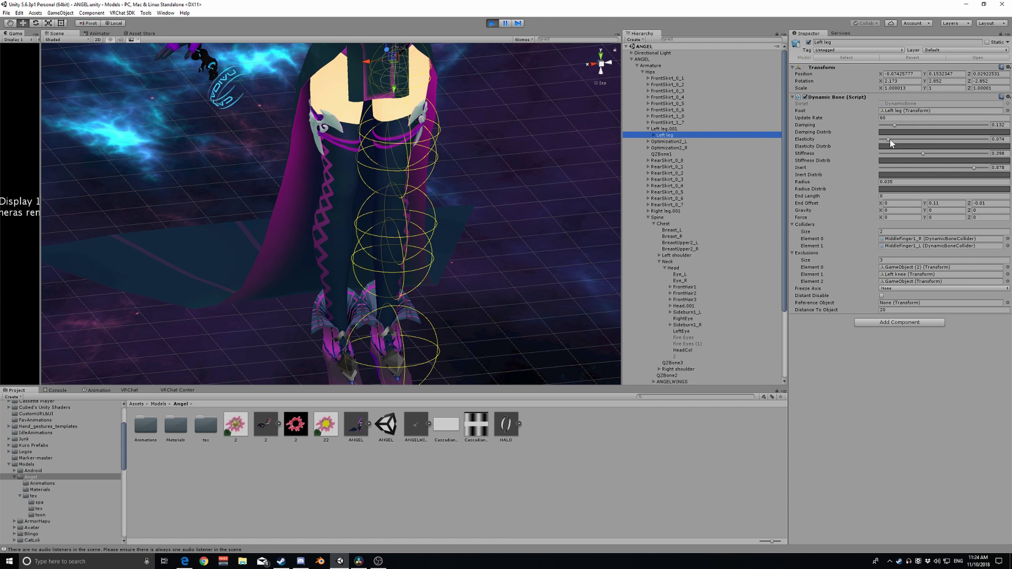
pyautogui.click(654, 136)
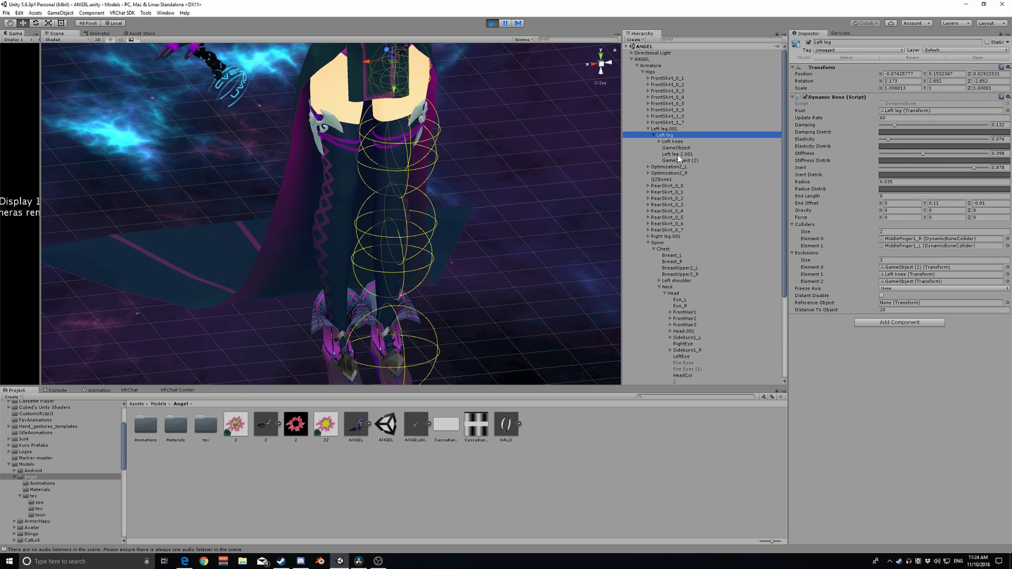
# Reselect the ANGEL root and shift the character slightly along the X axis to examine how the thigh bones react
pyautogui.scroll(-3, 449, 286)
pyautogui.moveTo(443, 299); pyautogui.dragTo(439, 257, button='middle')
pyautogui.click(640, 59)
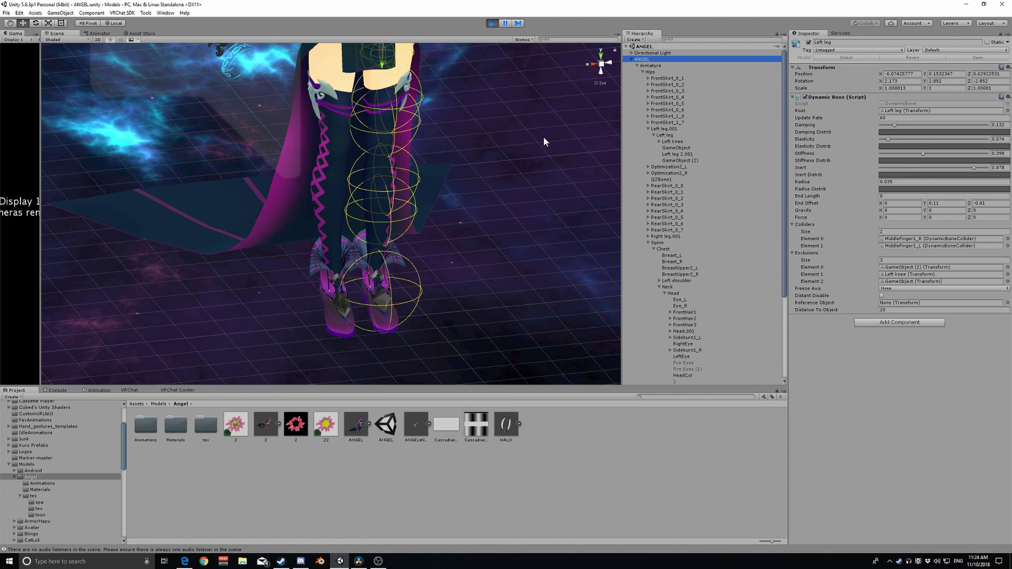
pyautogui.moveTo(326, 350)
pyautogui.mouseDown()
pyautogui.moveTo(301, 354)
pyautogui.moveTo(347, 340)
pyautogui.moveTo(310, 345)
pyautogui.mouseUp()
pyautogui.moveTo(446, 287); pyautogui.dragTo(442, 278, button='right')
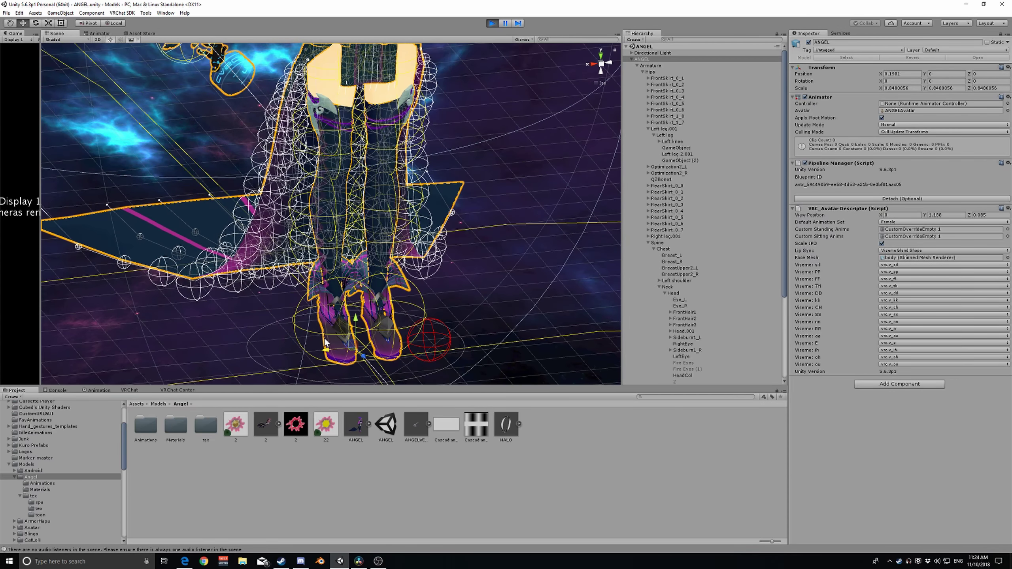
pyautogui.moveTo(443, 278); pyautogui.dragTo(435, 317, button='middle')
pyautogui.keyDown('alt'); pyautogui.moveTo(435, 318); pyautogui.dragTo(434, 233); pyautogui.keyUp('alt')
pyautogui.moveTo(434, 233); pyautogui.dragTo(433, 216, button='right')
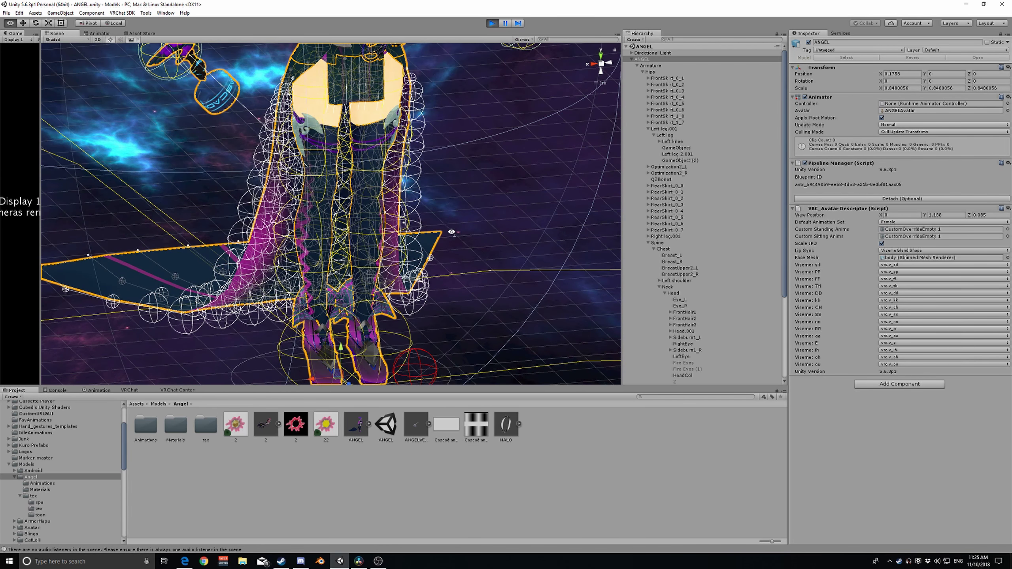
pyautogui.moveTo(451, 233); pyautogui.dragTo(453, 281, button='middle')
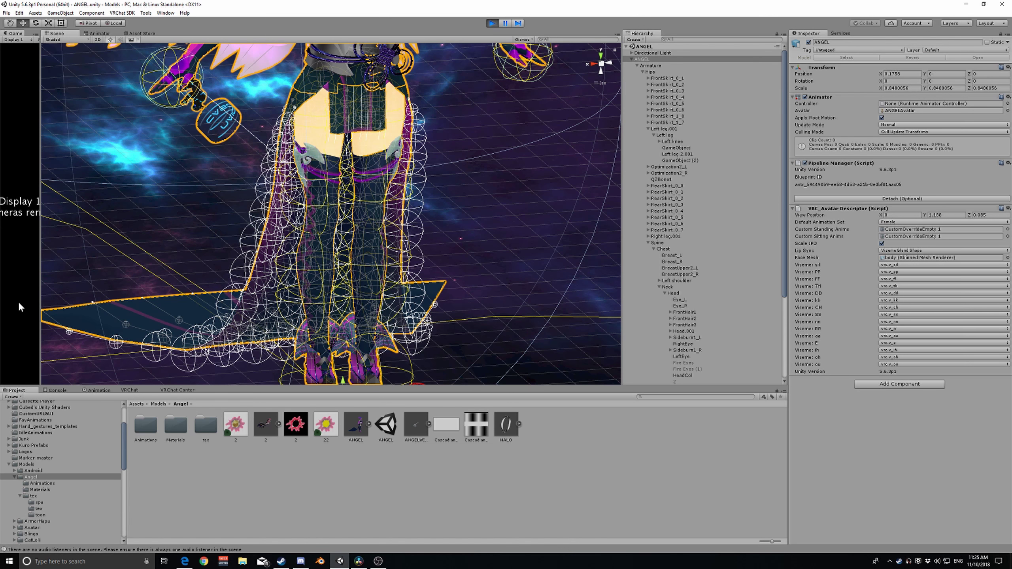